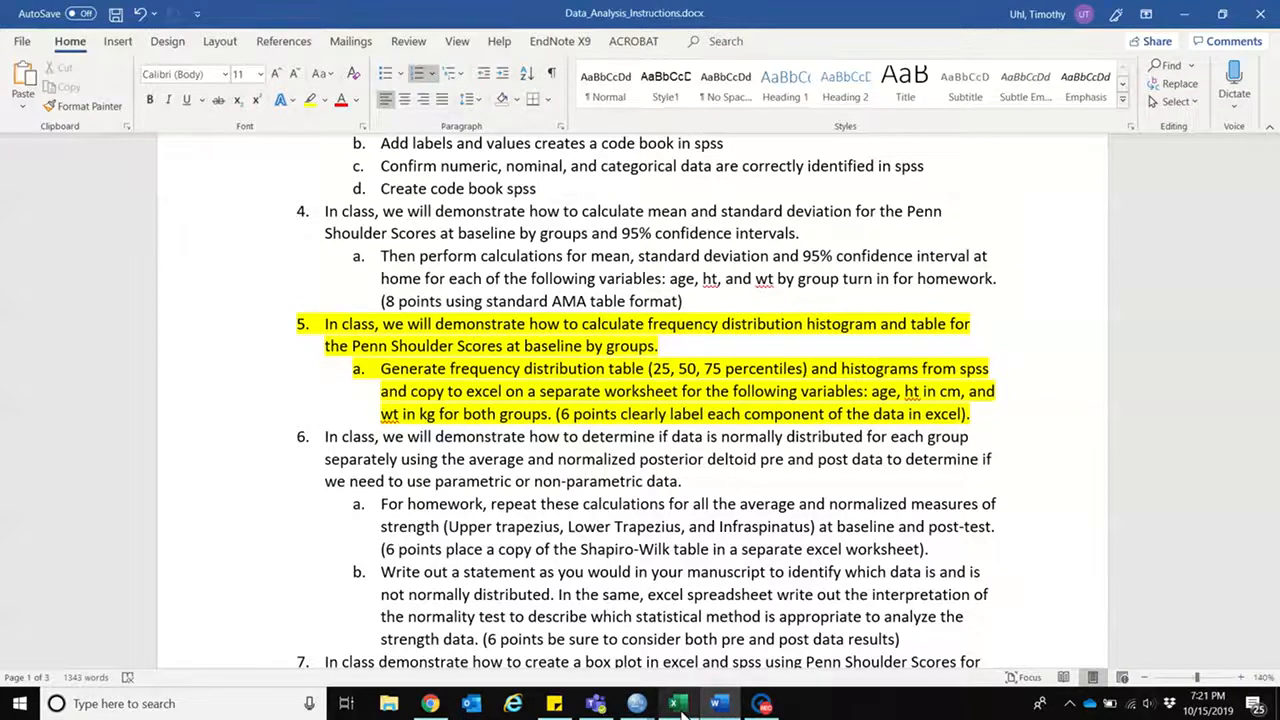
# Step: Switch from the Word instructions to the SPSS Data Editor holding class_data.sav
pyautogui.click(678, 704)
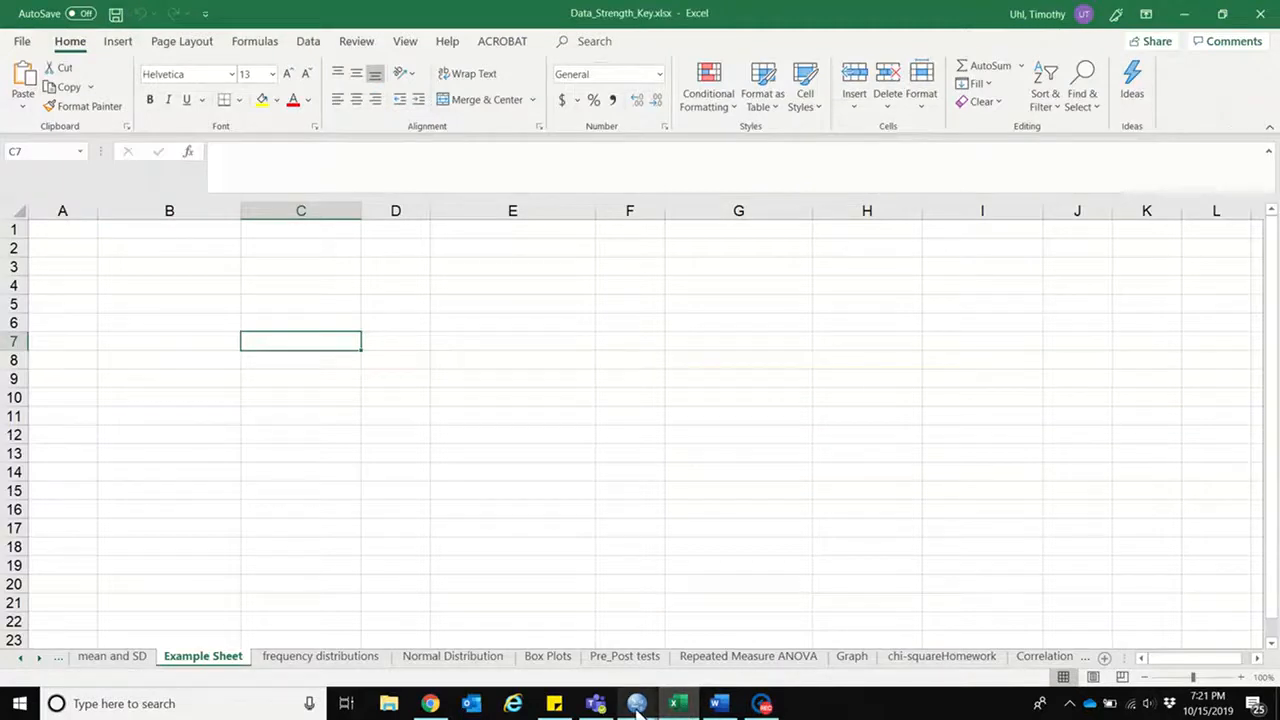
pyautogui.moveTo(637, 706)
pyautogui.click(715, 622)
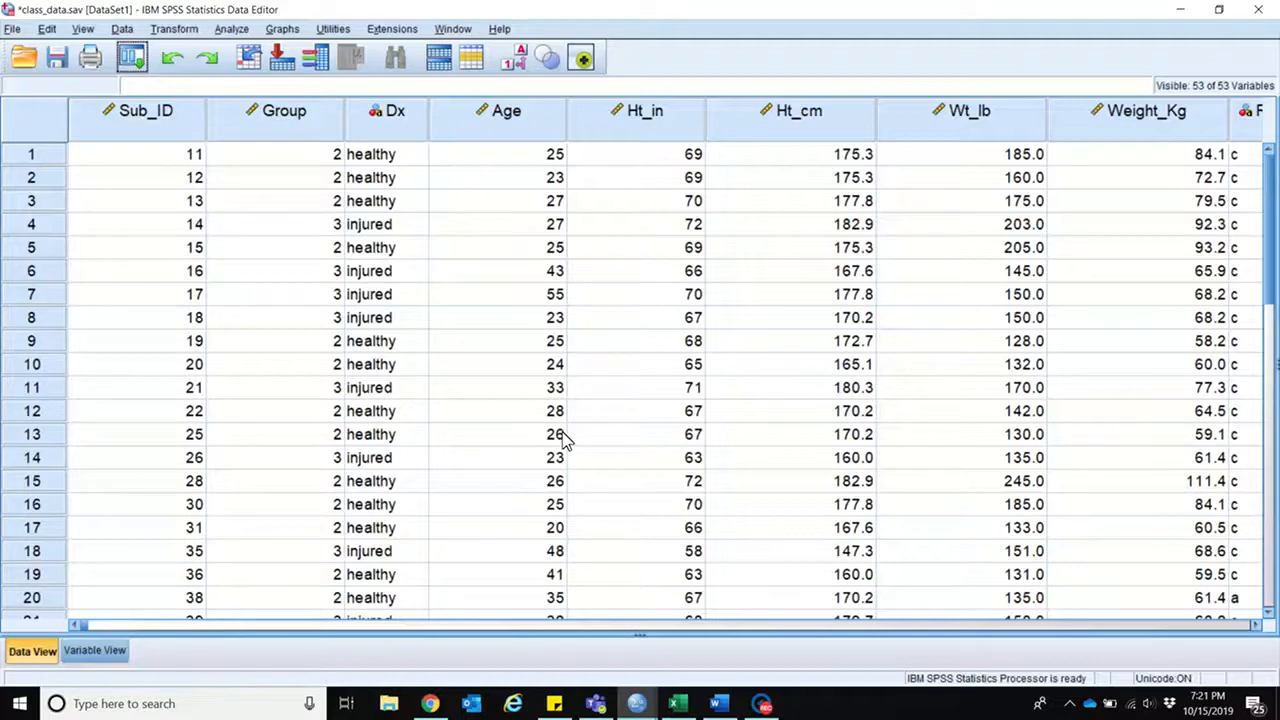
# Step: Split the file to organize output by groups based on the Group variable, sorting the file by the grouping variable
pyautogui.click(121, 29)
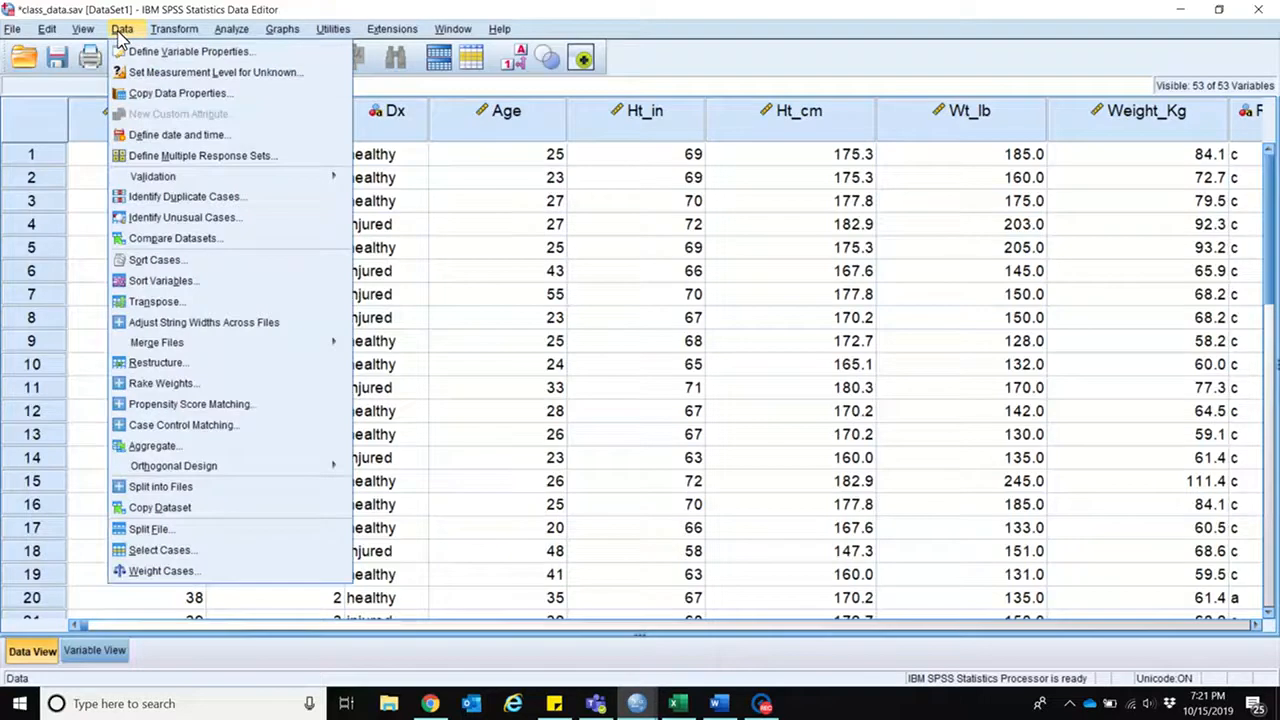
pyautogui.click(181, 537)
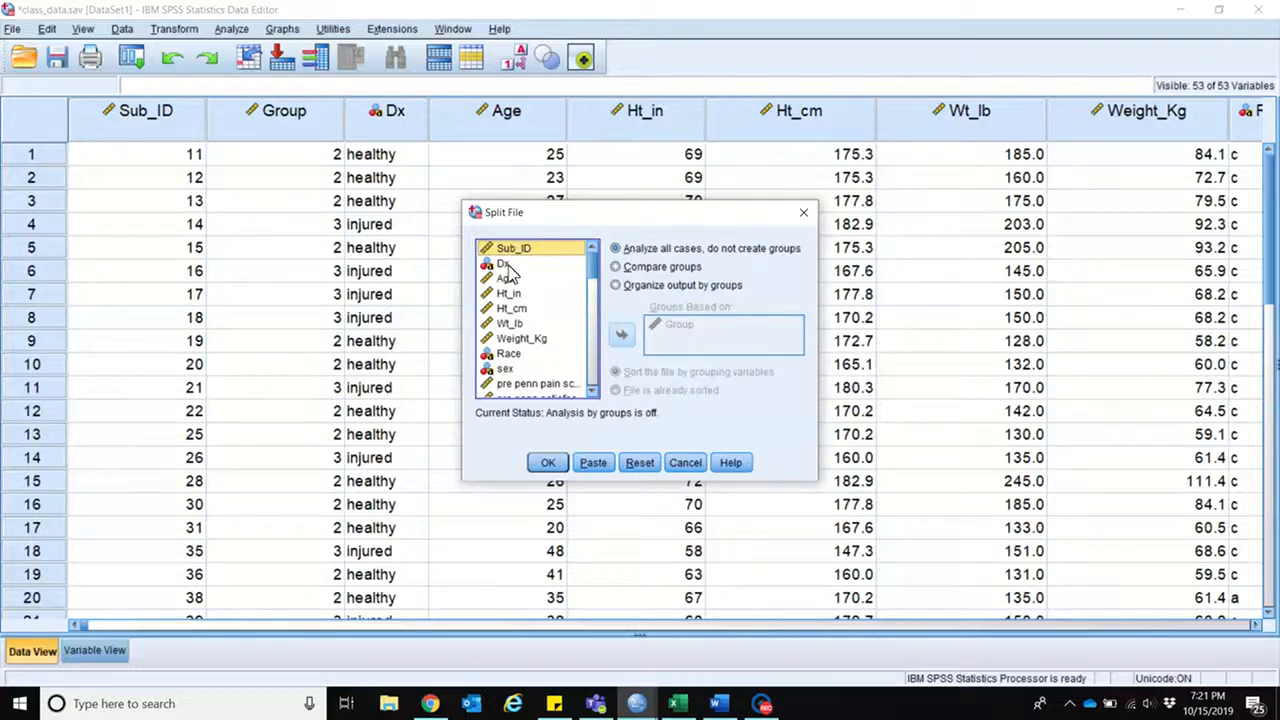
pyautogui.moveTo(595, 274)
pyautogui.mouseDown()
pyautogui.moveTo(590, 297)
pyautogui.moveTo(590, 264)
pyautogui.mouseUp()
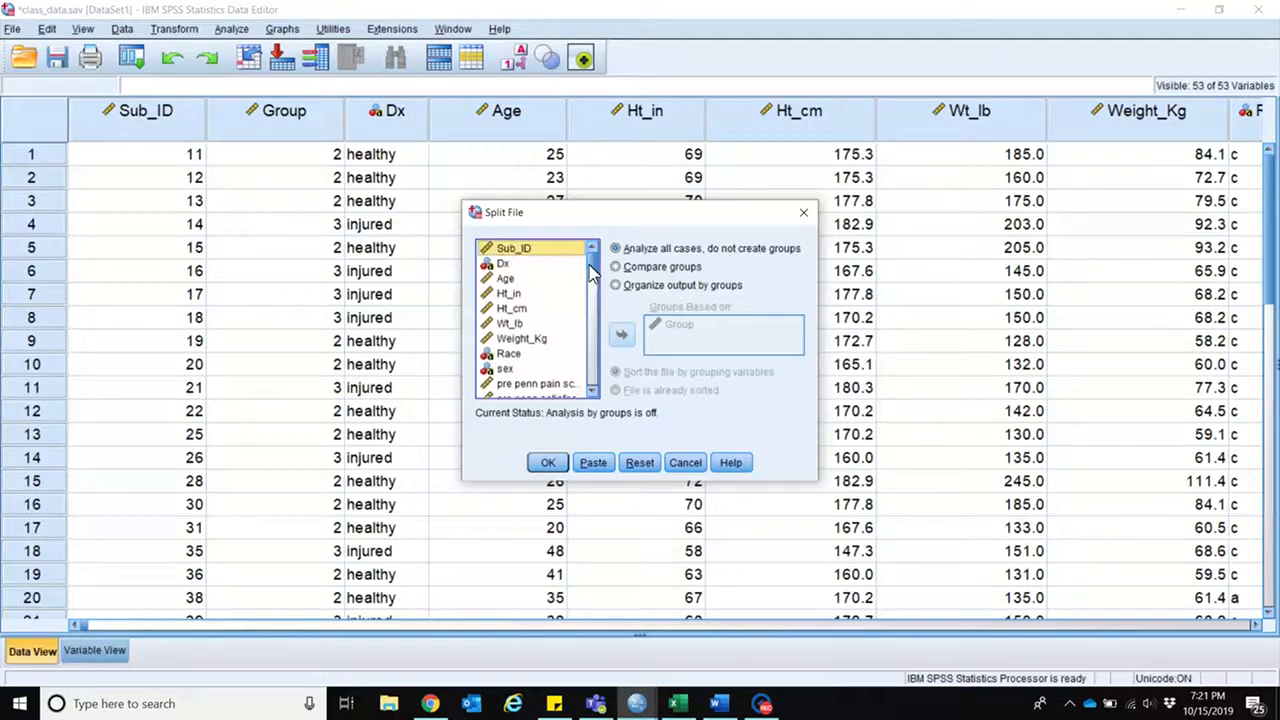
pyautogui.click(645, 286)
pyautogui.click(680, 324)
pyautogui.click(621, 334)
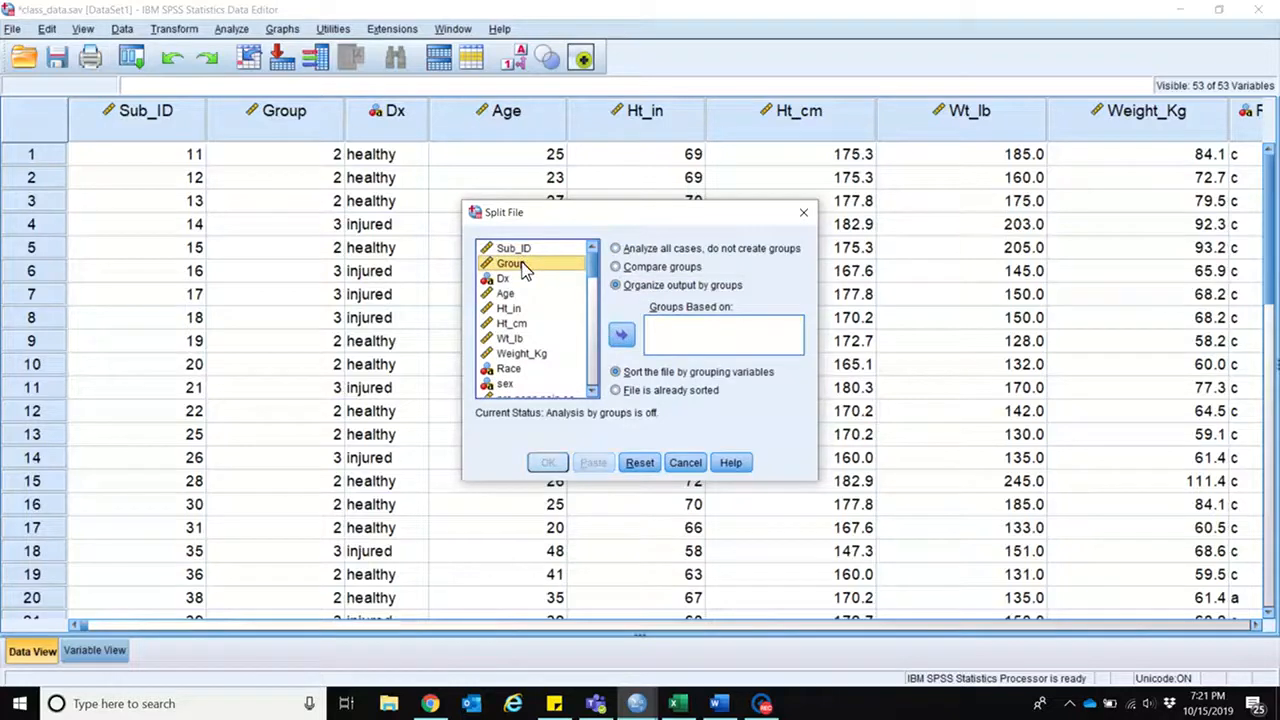
pyautogui.click(621, 337)
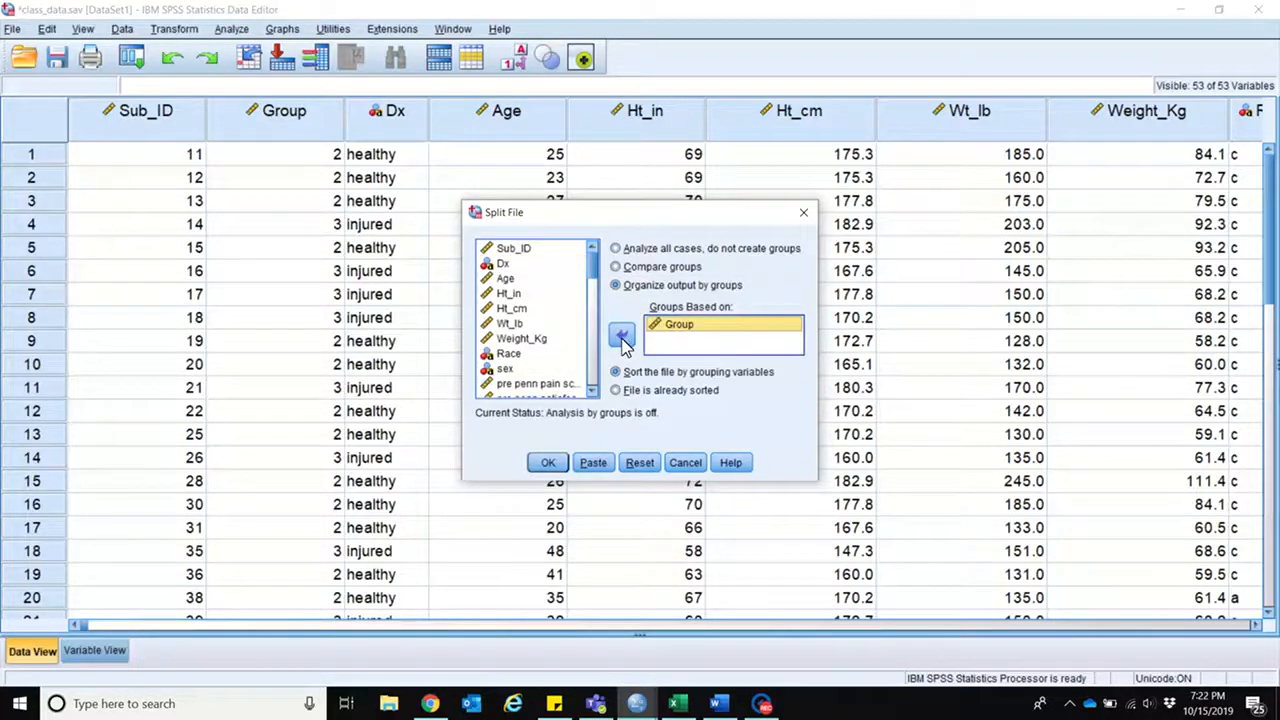
pyautogui.click(546, 464)
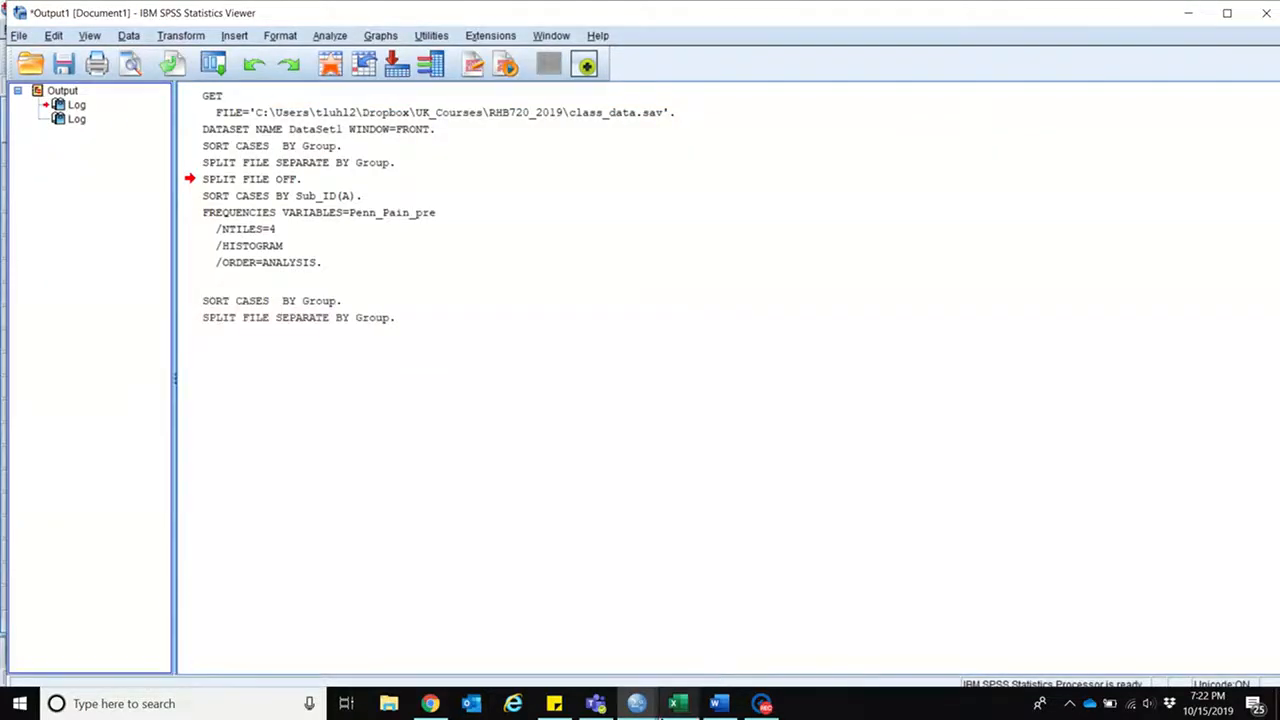
# Step: Return to the SPSS Data Editor and start a Frequencies analysis, removing the pre penn pain score from its variables
pyautogui.moveTo(715, 707)
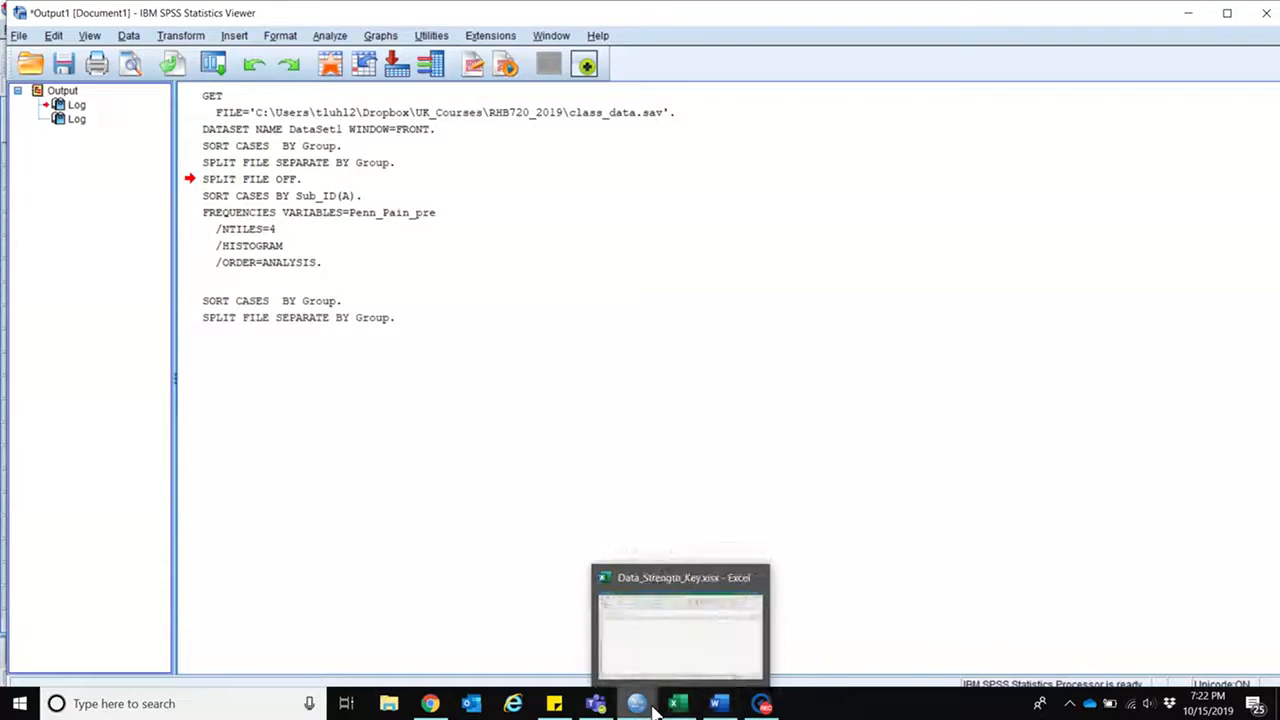
pyautogui.moveTo(636, 704)
pyautogui.click(718, 627)
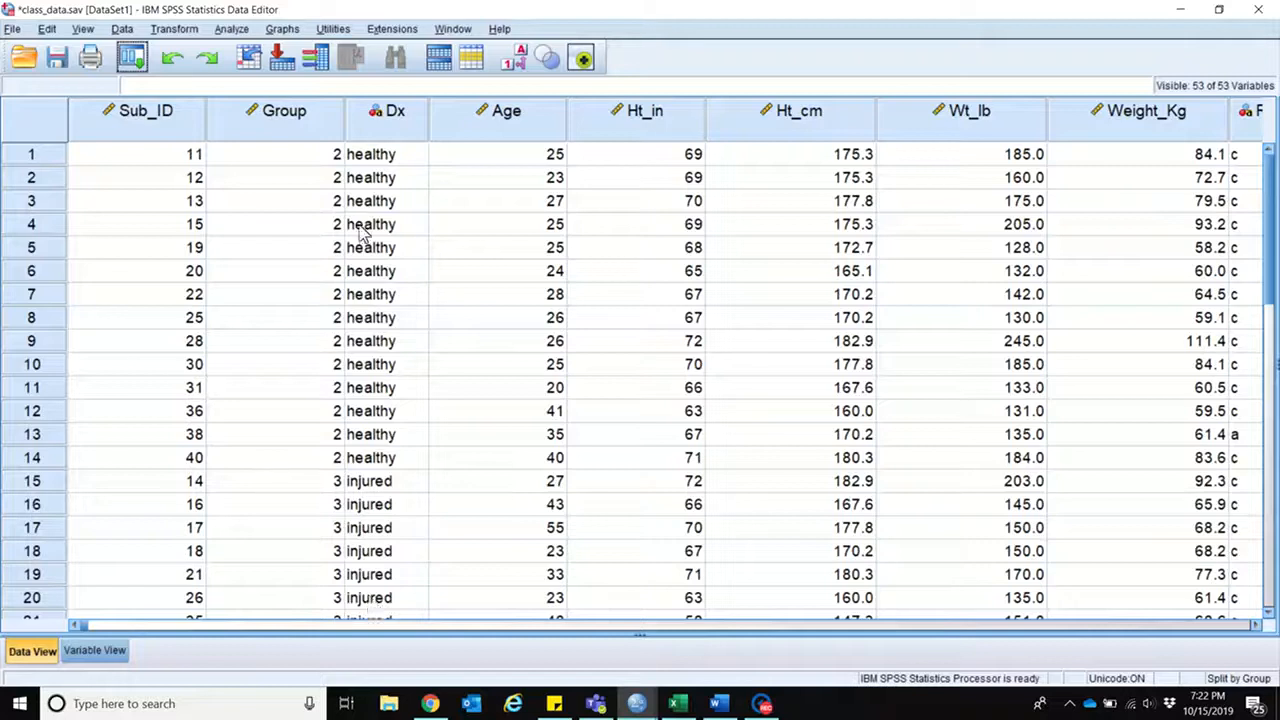
pyautogui.click(230, 30)
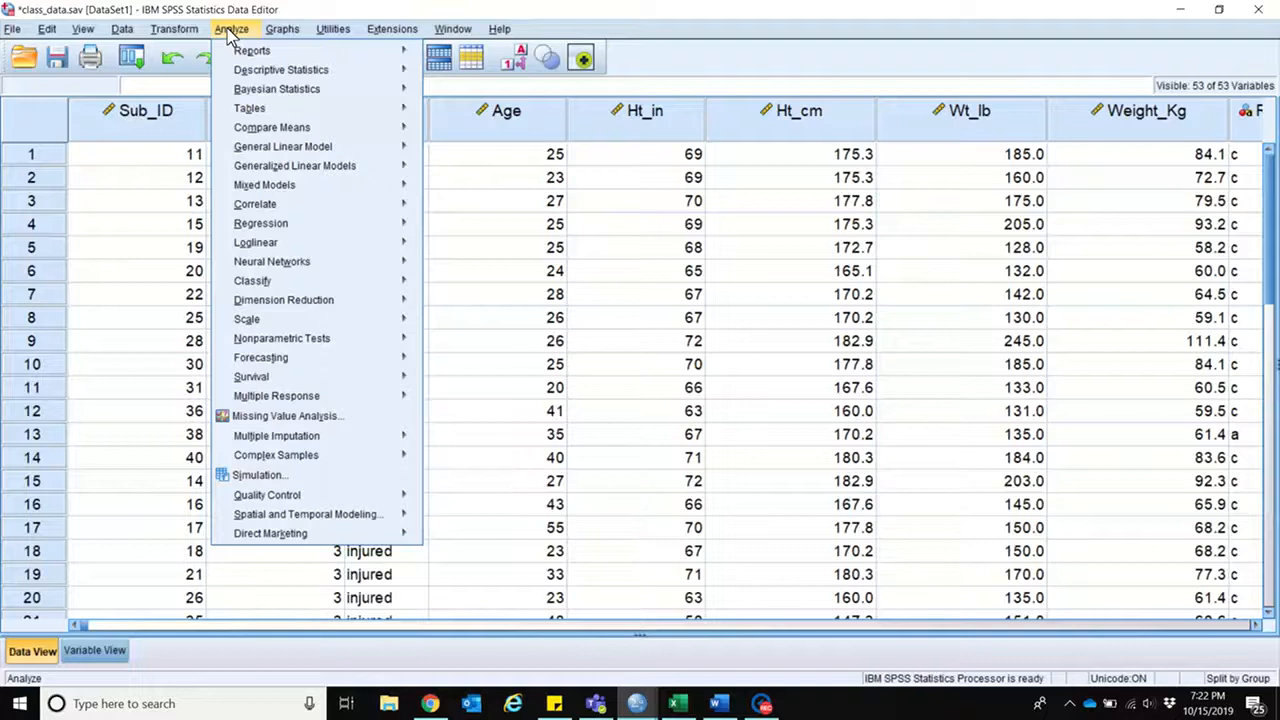
pyautogui.moveTo(284, 75)
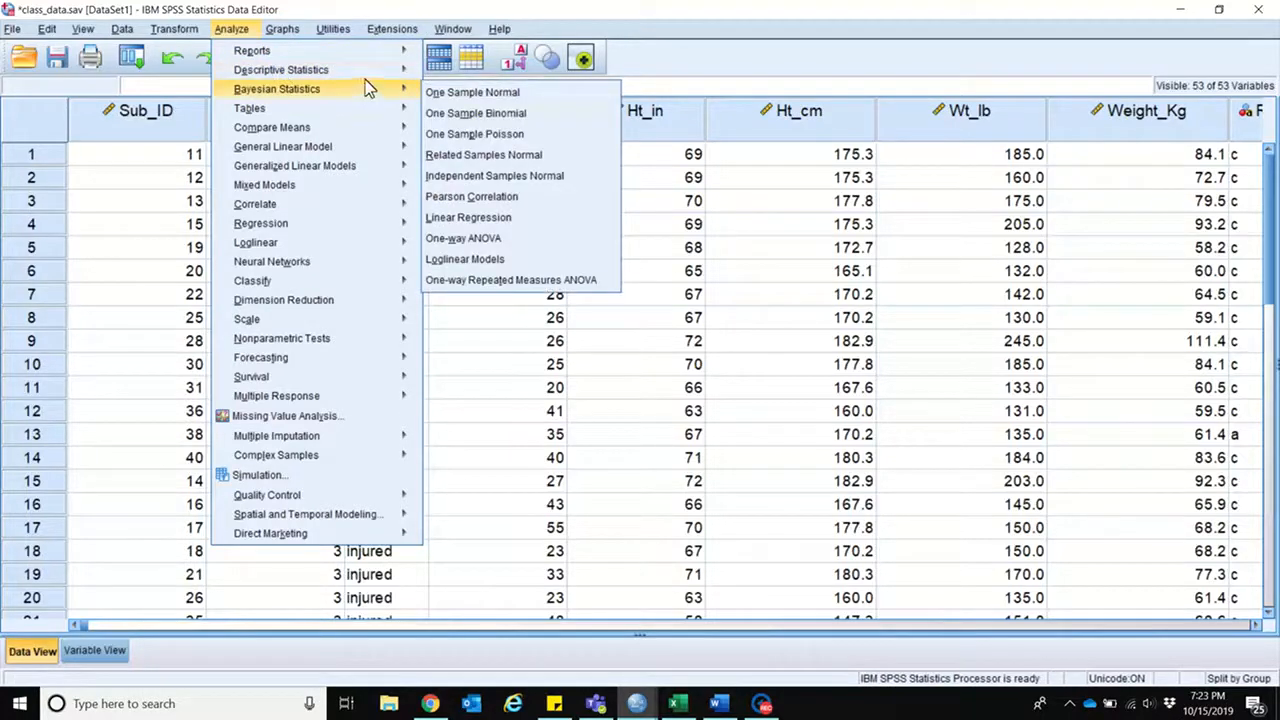
pyautogui.click(480, 76)
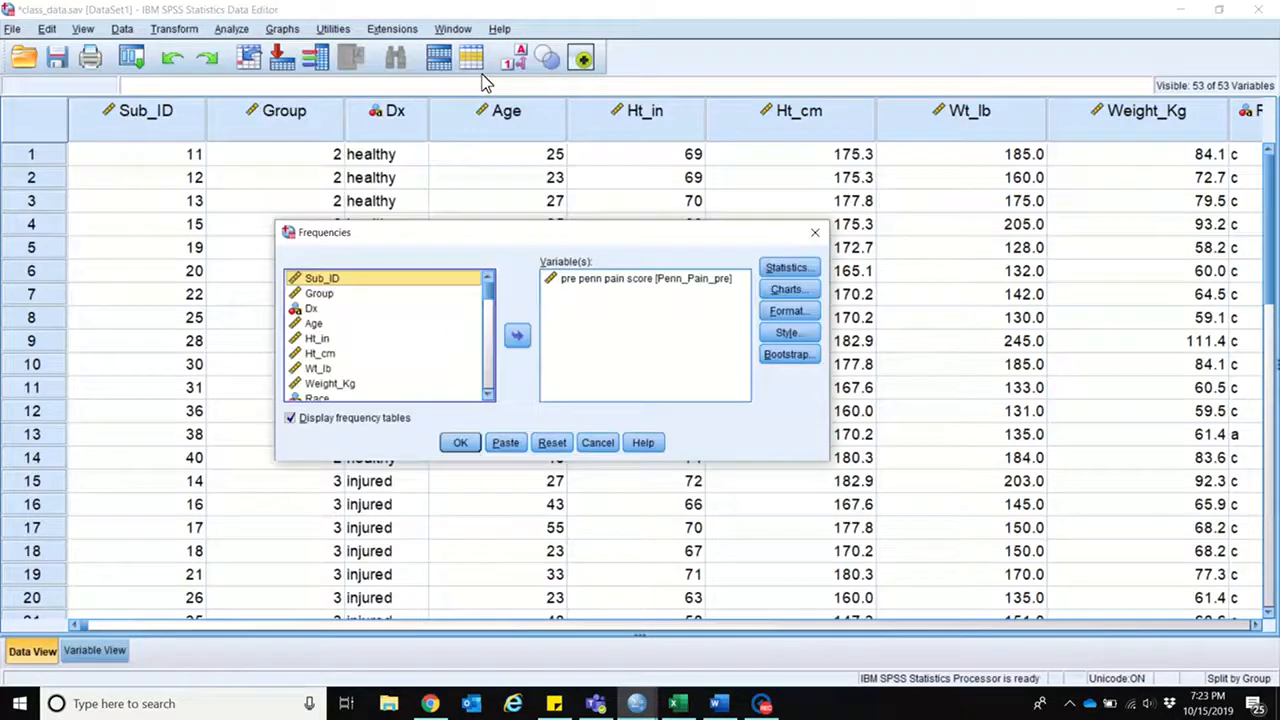
pyautogui.click(593, 279)
pyautogui.click(517, 339)
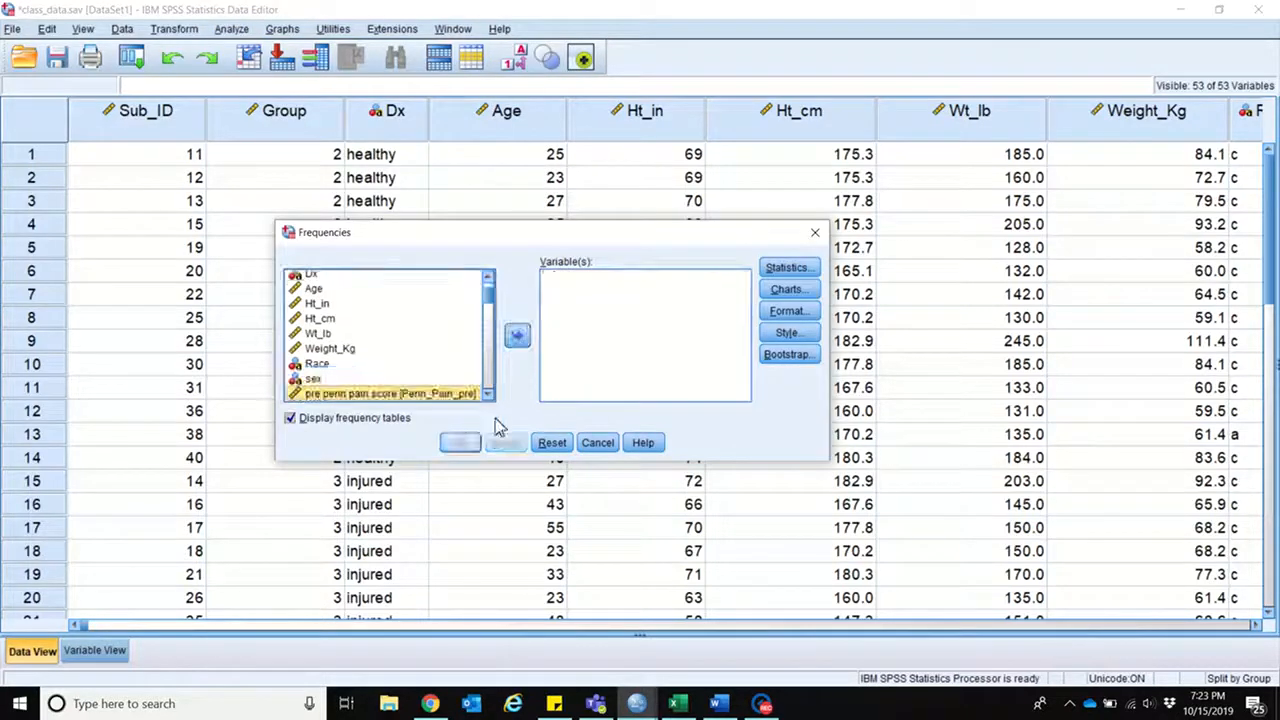
# Step: Enlarge the Frequencies dialog and add the pre penn pain, satisfaction, function and total scores plus the post penn pain score as variables
pyautogui.moveTo(272, 346); pyautogui.dragTo(170, 346)
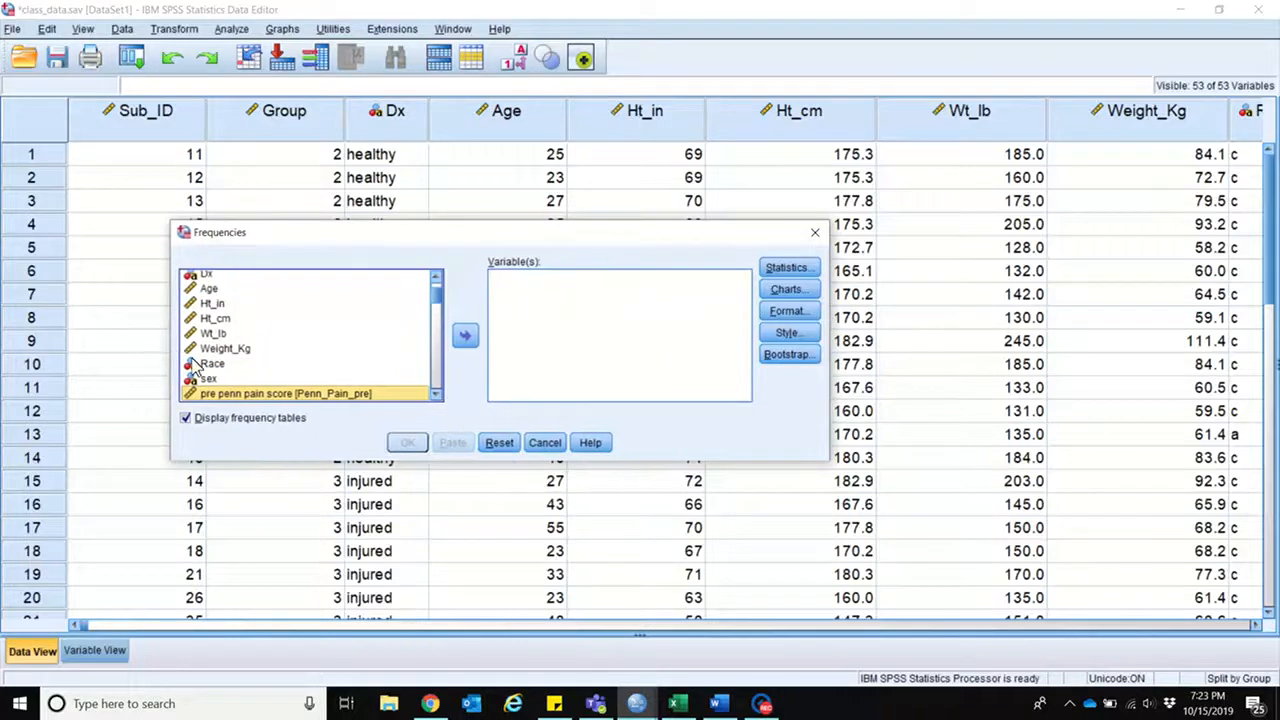
pyautogui.moveTo(763, 461); pyautogui.dragTo(773, 597)
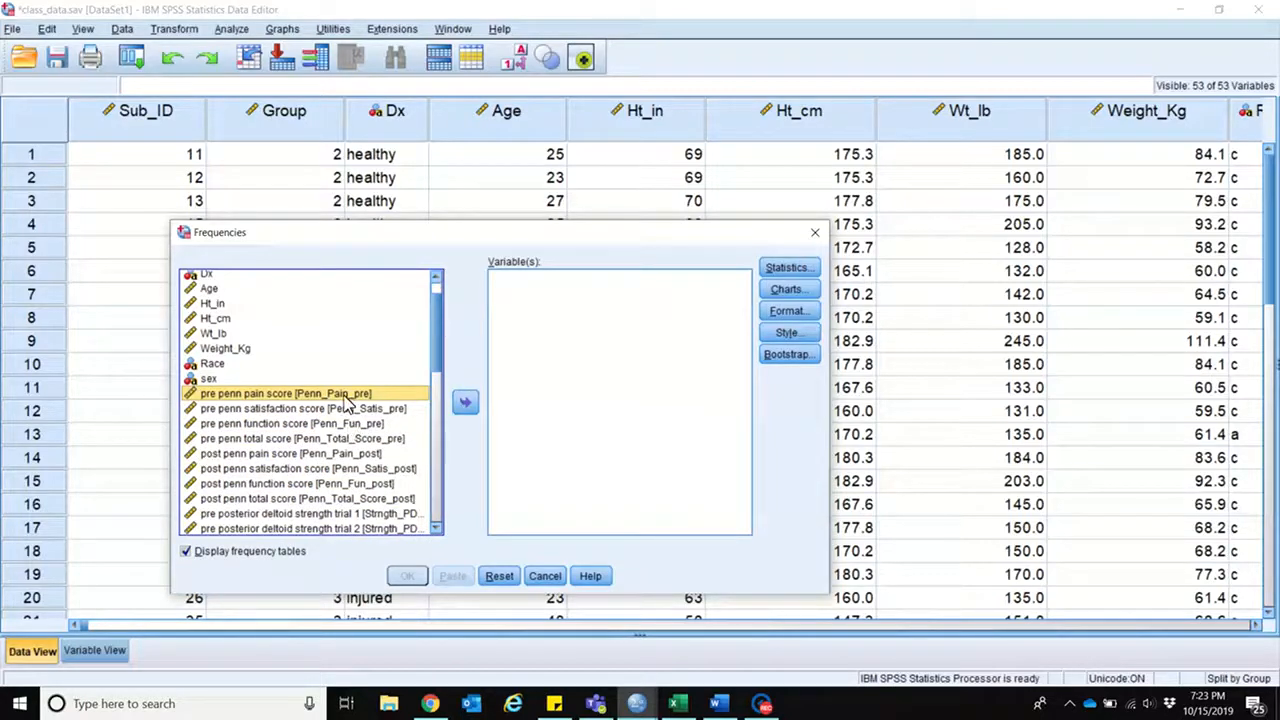
pyautogui.hotkey('shift', 'Down')
pyautogui.hotkey('shift', 'Down')
pyautogui.hotkey('shift', 'Down')
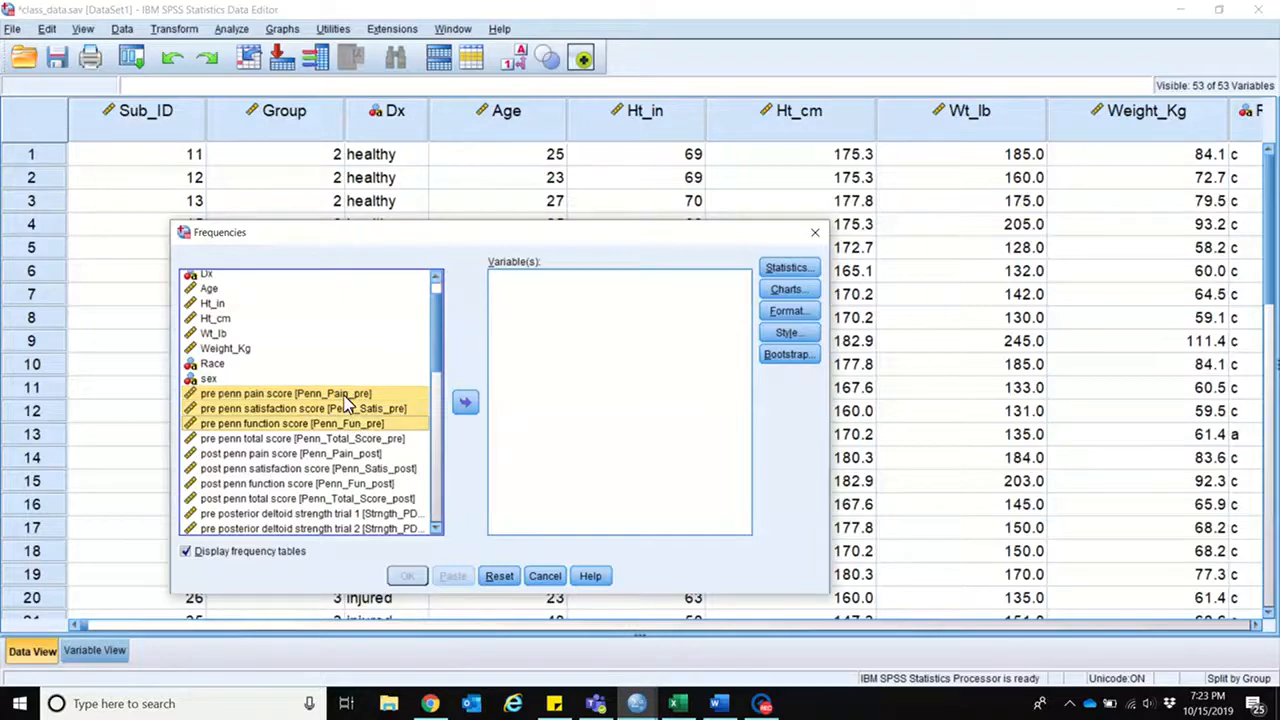
pyautogui.hotkey('shift', 'Down')
pyautogui.hotkey('shift', 'Down')
pyautogui.hotkey('shift', 'Up')
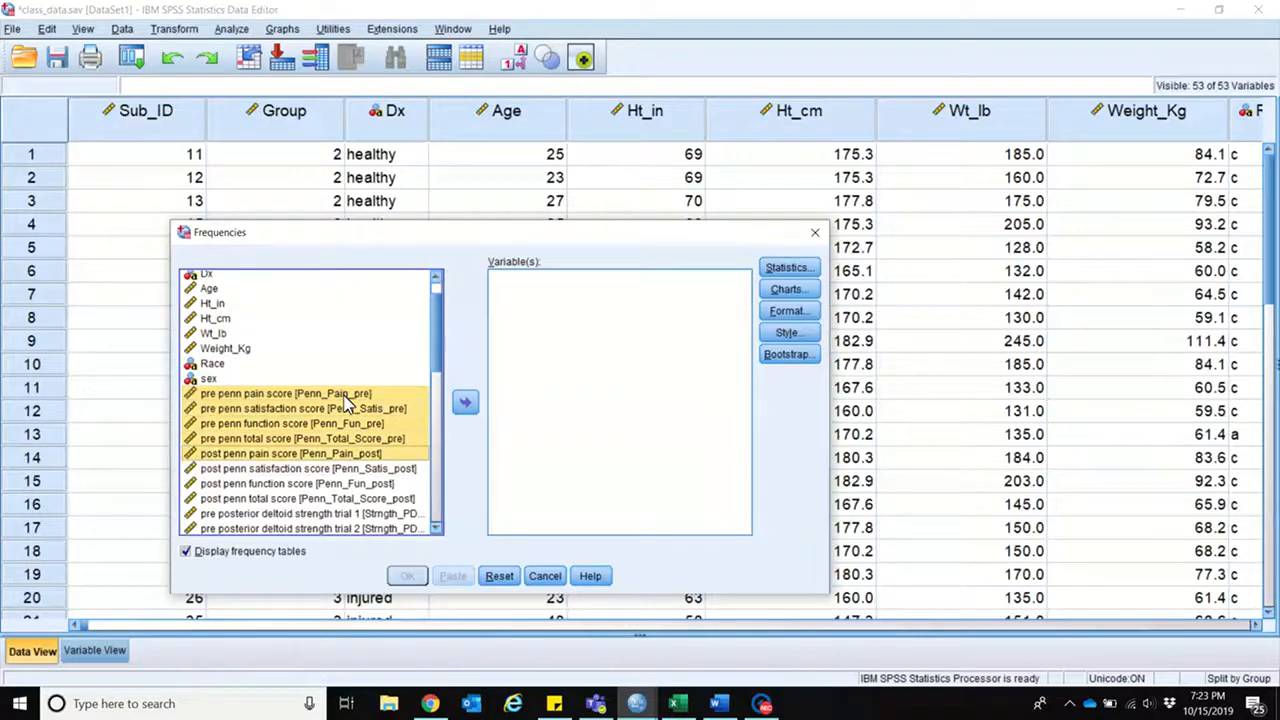
pyautogui.click(465, 402)
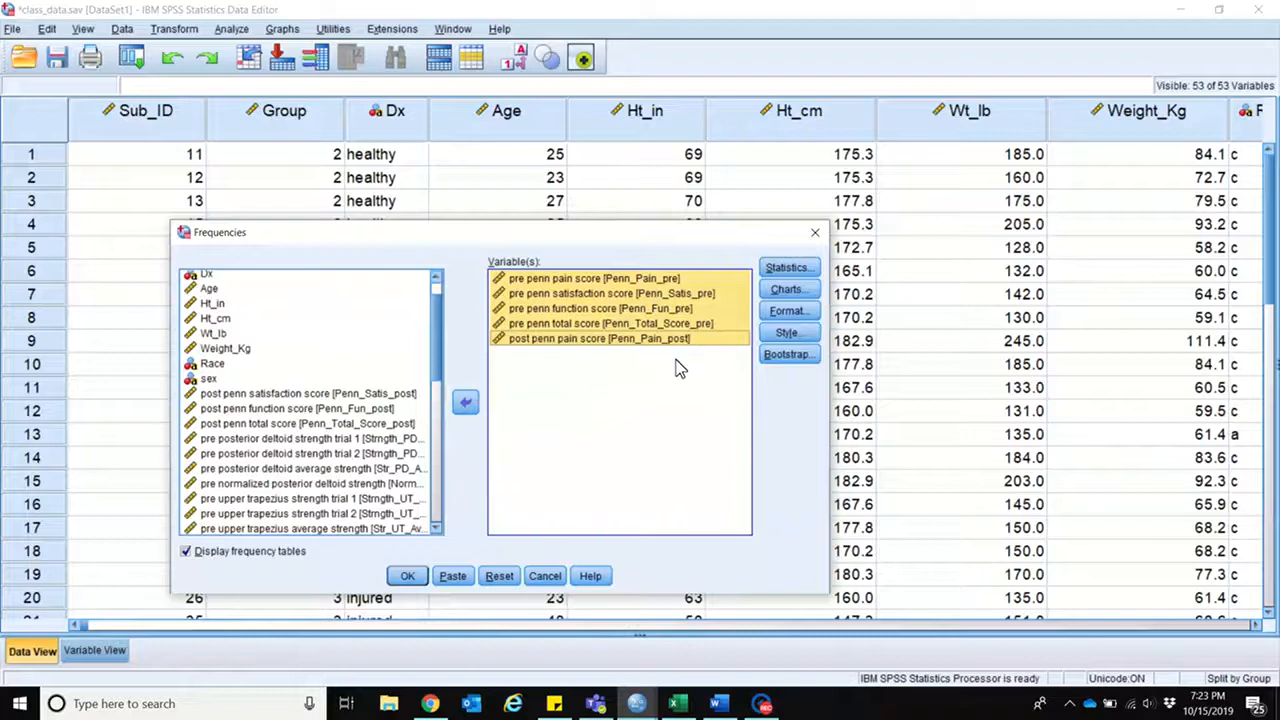
# Step: Run the frequencies with quartiles as the percentile values and histograms without a normal curve
pyautogui.click(787, 269)
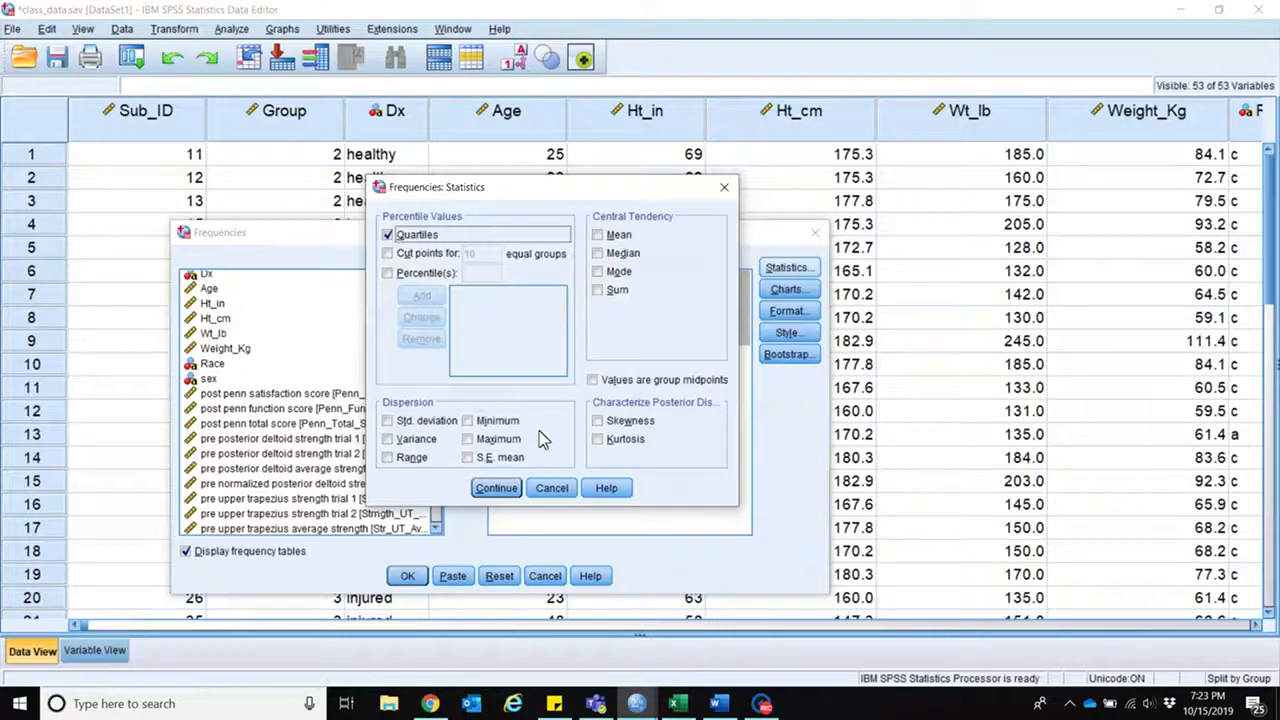
pyautogui.click(497, 489)
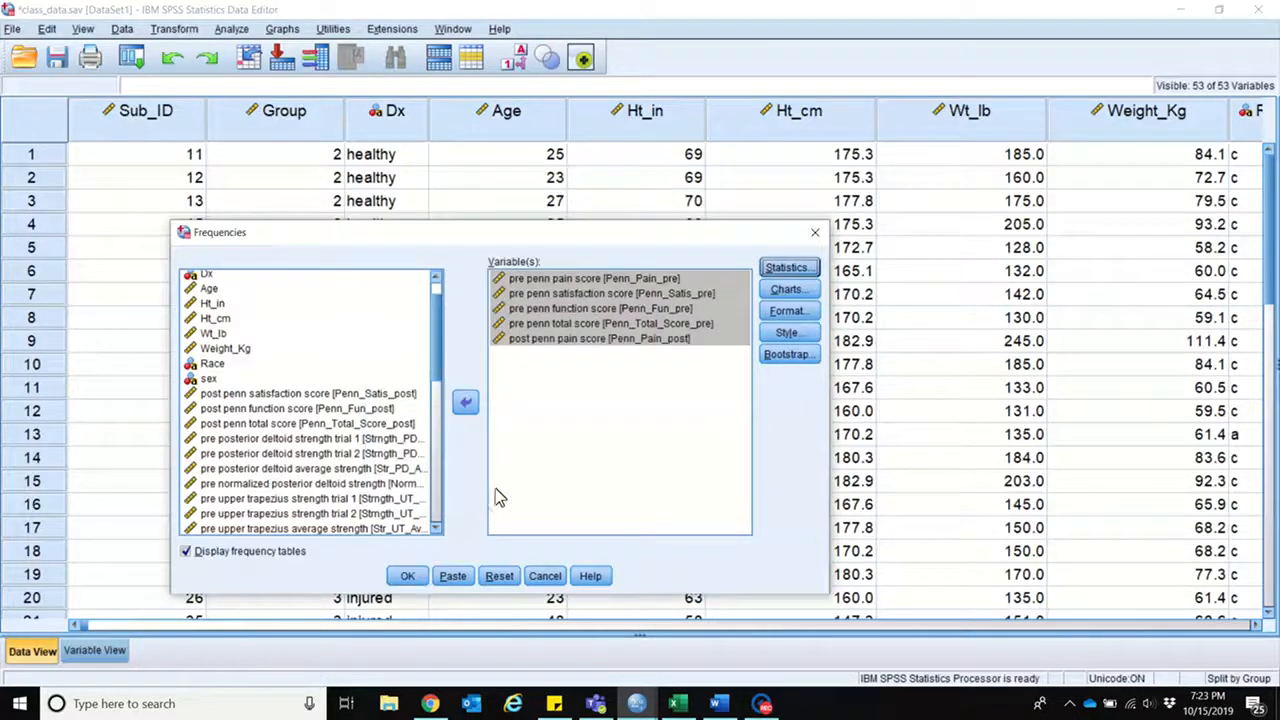
pyautogui.click(786, 289)
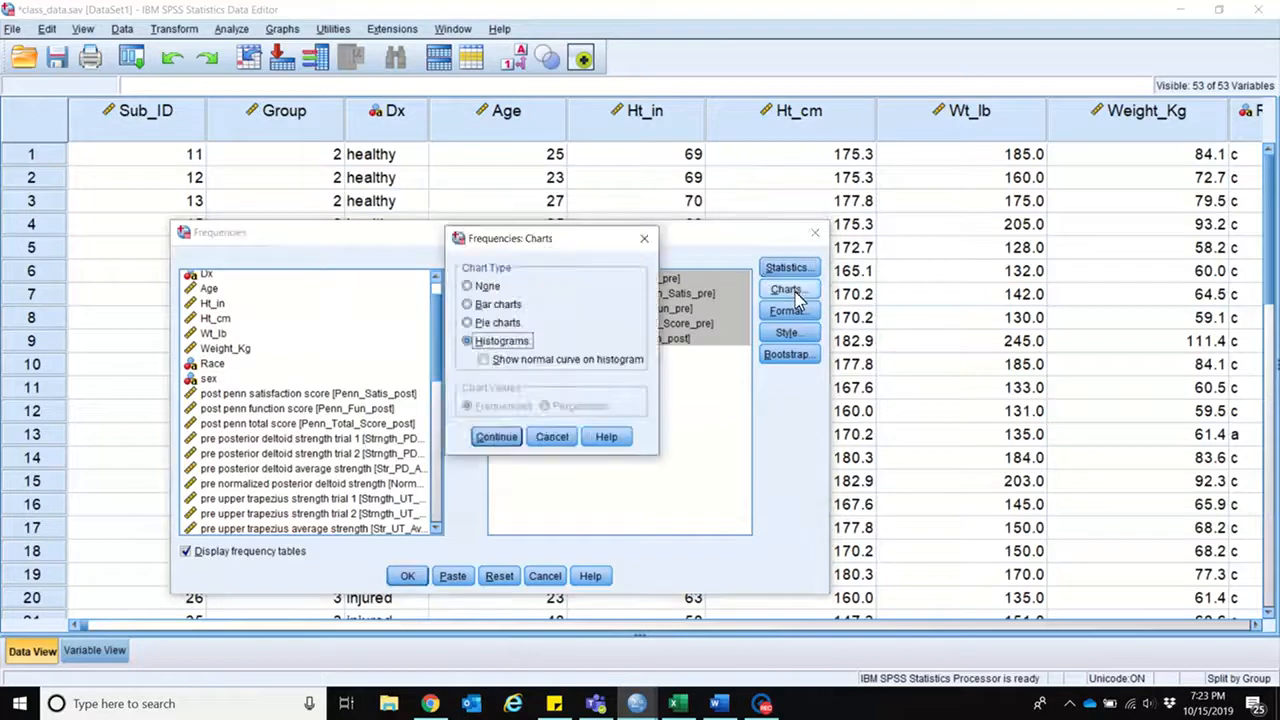
pyautogui.click(507, 362)
pyautogui.click(507, 362)
pyautogui.click(494, 440)
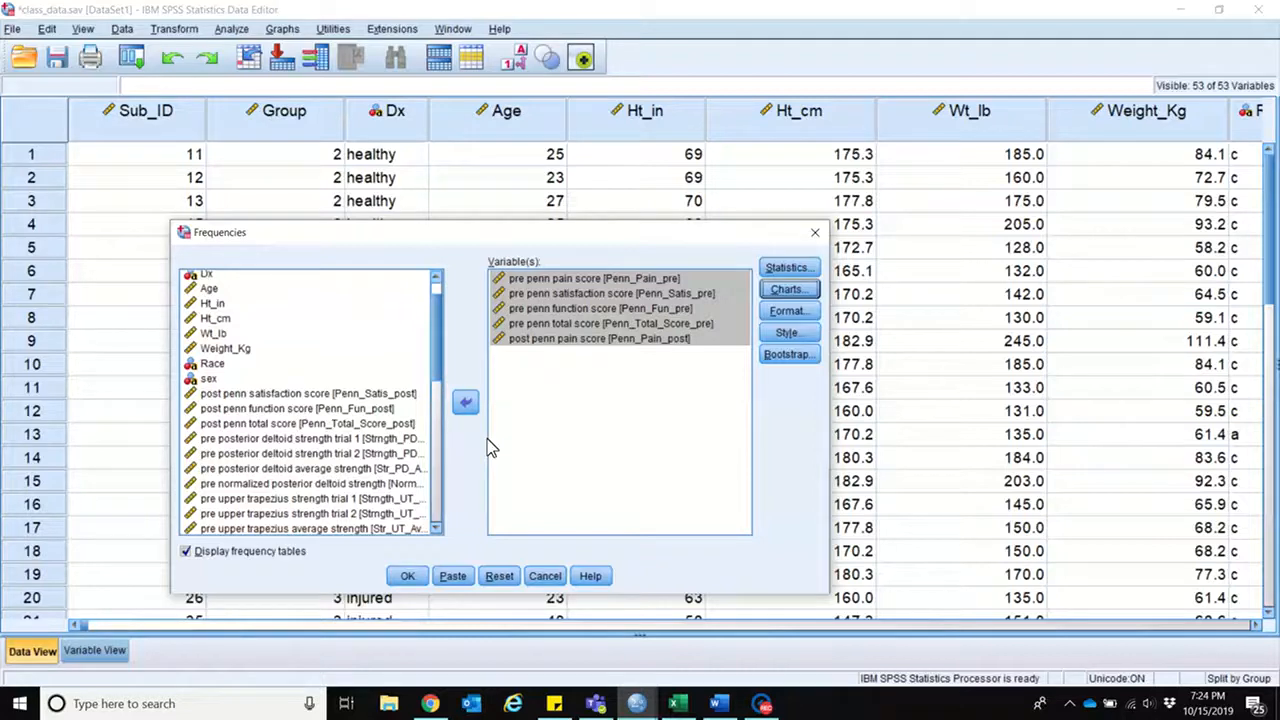
pyautogui.click(407, 576)
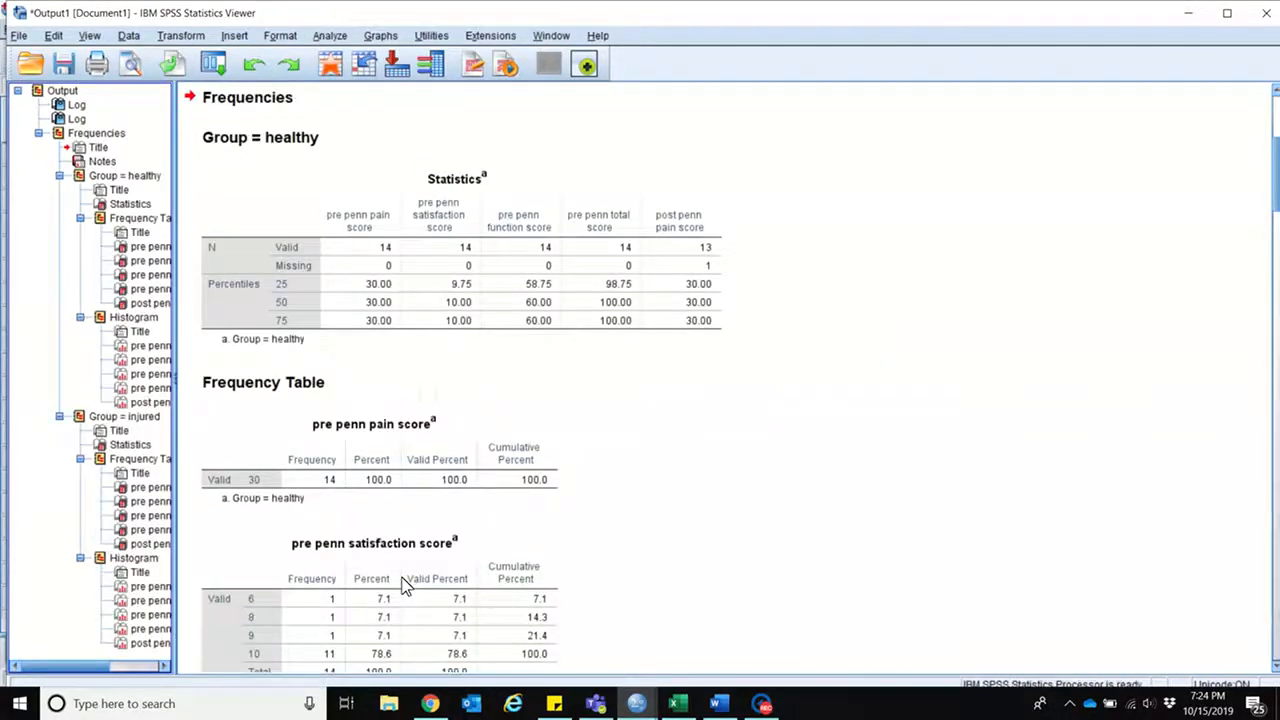
# Step: Examine the healthy group's percentile statistics, frequency tables and Penn score histograms in the output
pyautogui.click(406, 345)
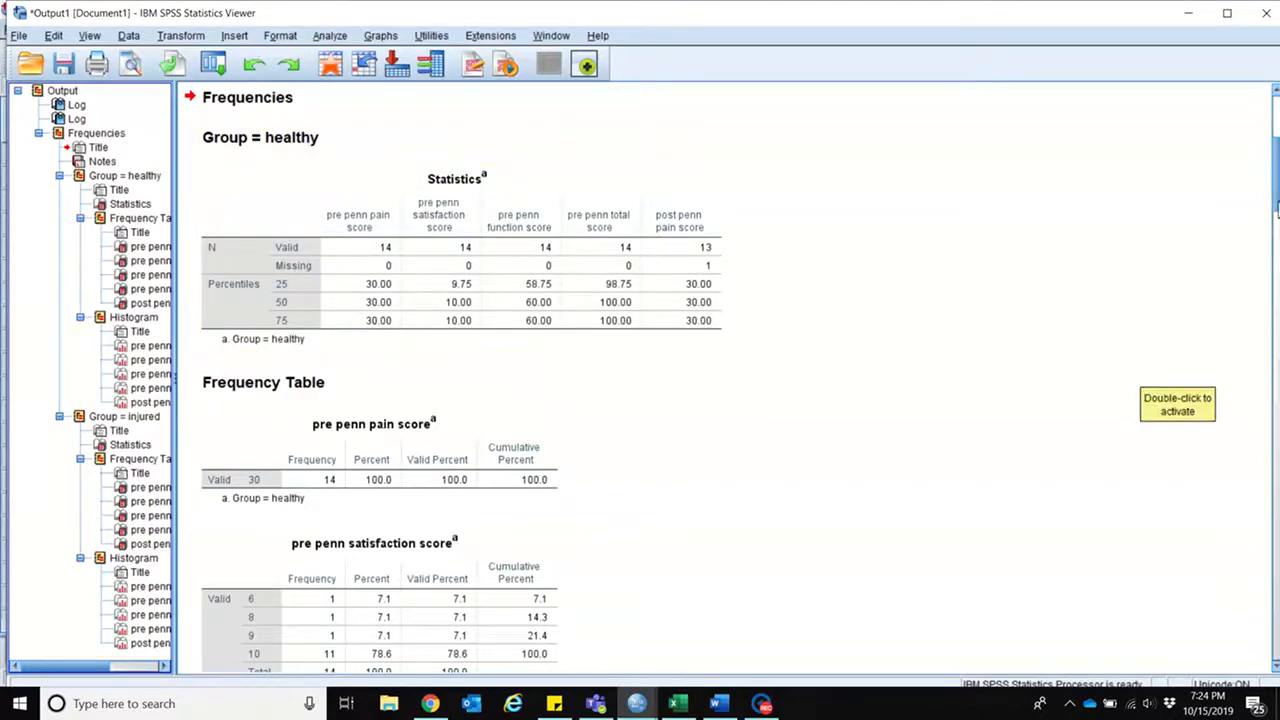
pyautogui.scroll(-1, 730, 380)
pyautogui.scroll(-4, 800, 386)
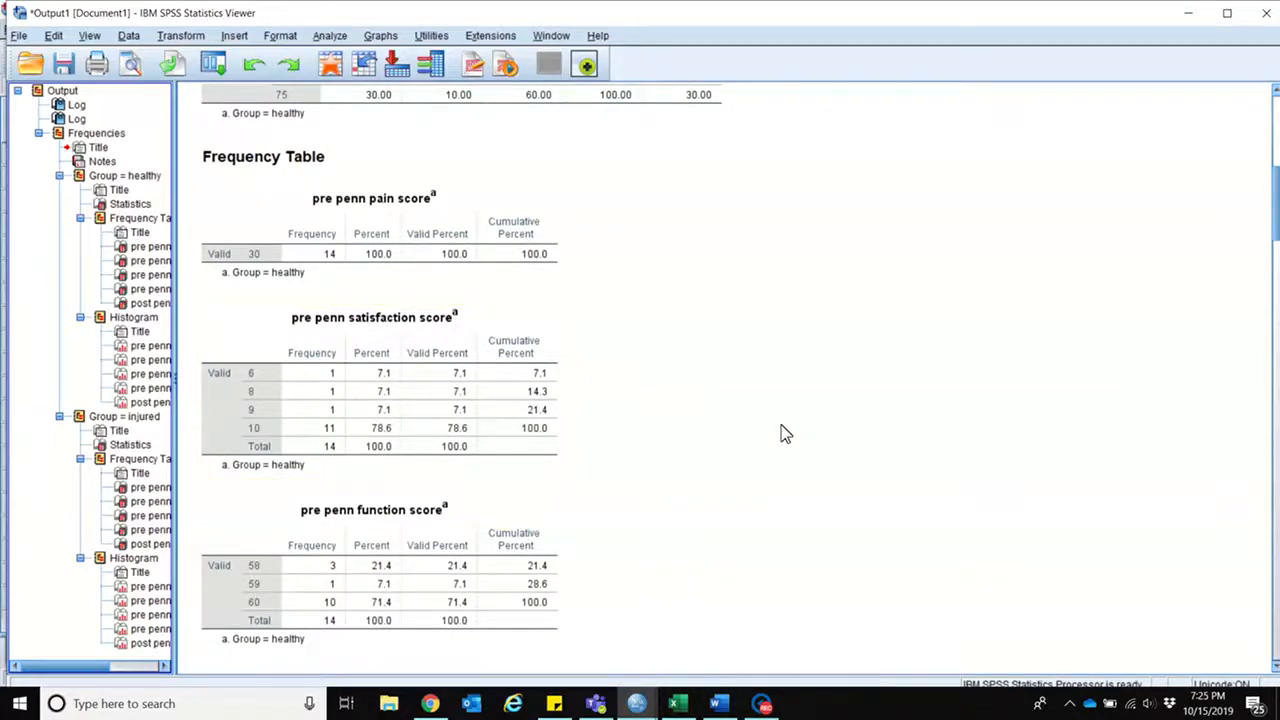
pyautogui.moveTo(1275, 225); pyautogui.dragTo(1278, 332)
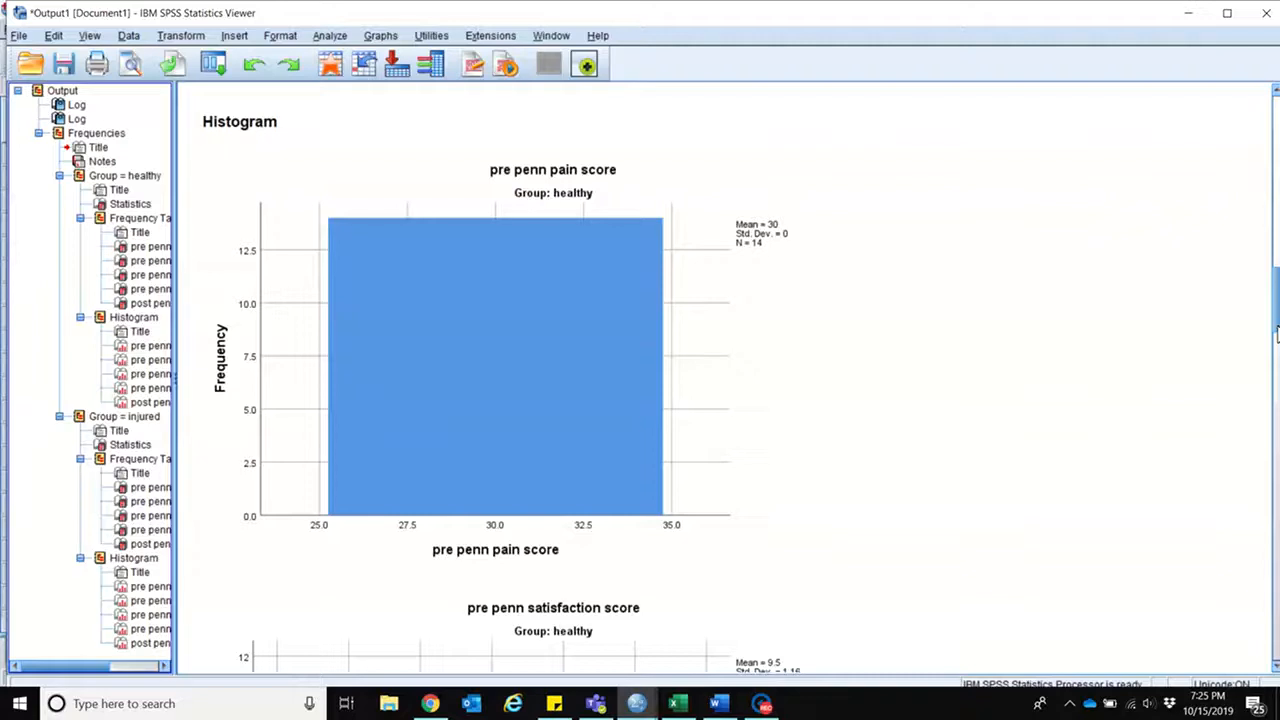
pyautogui.moveTo(1276, 334); pyautogui.dragTo(1276, 361)
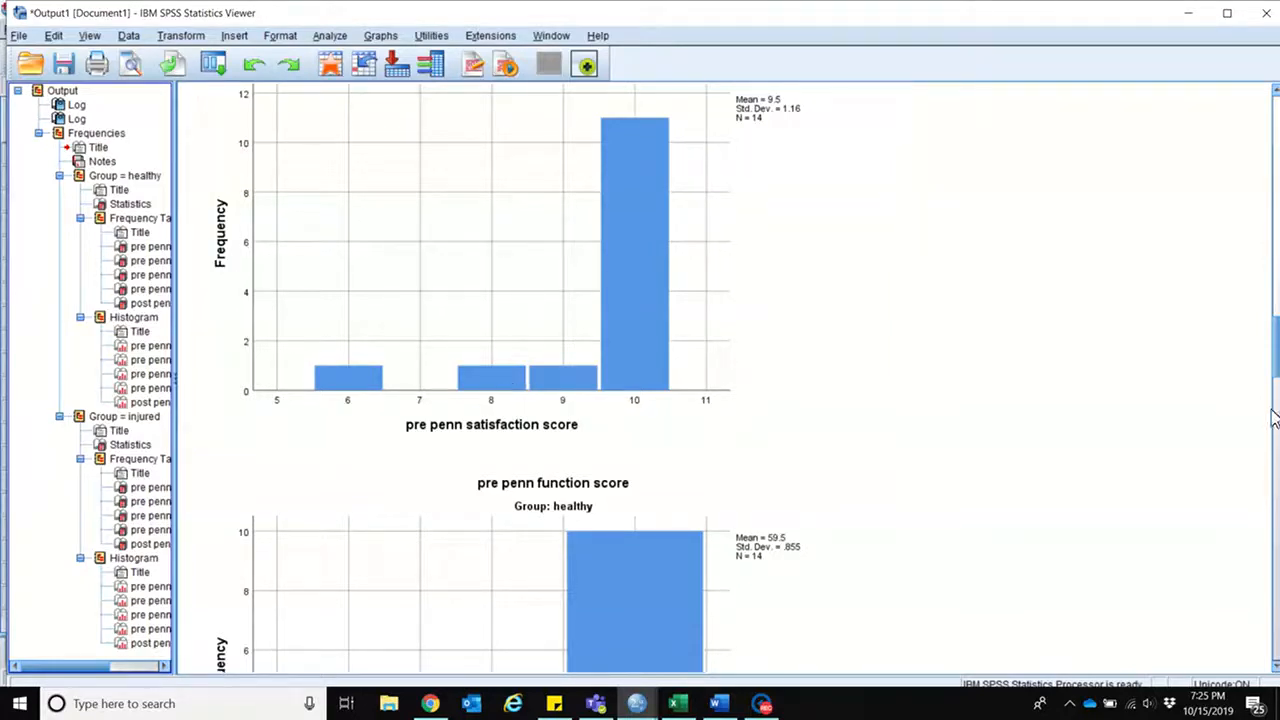
pyautogui.moveTo(1276, 340); pyautogui.dragTo(1276, 372)
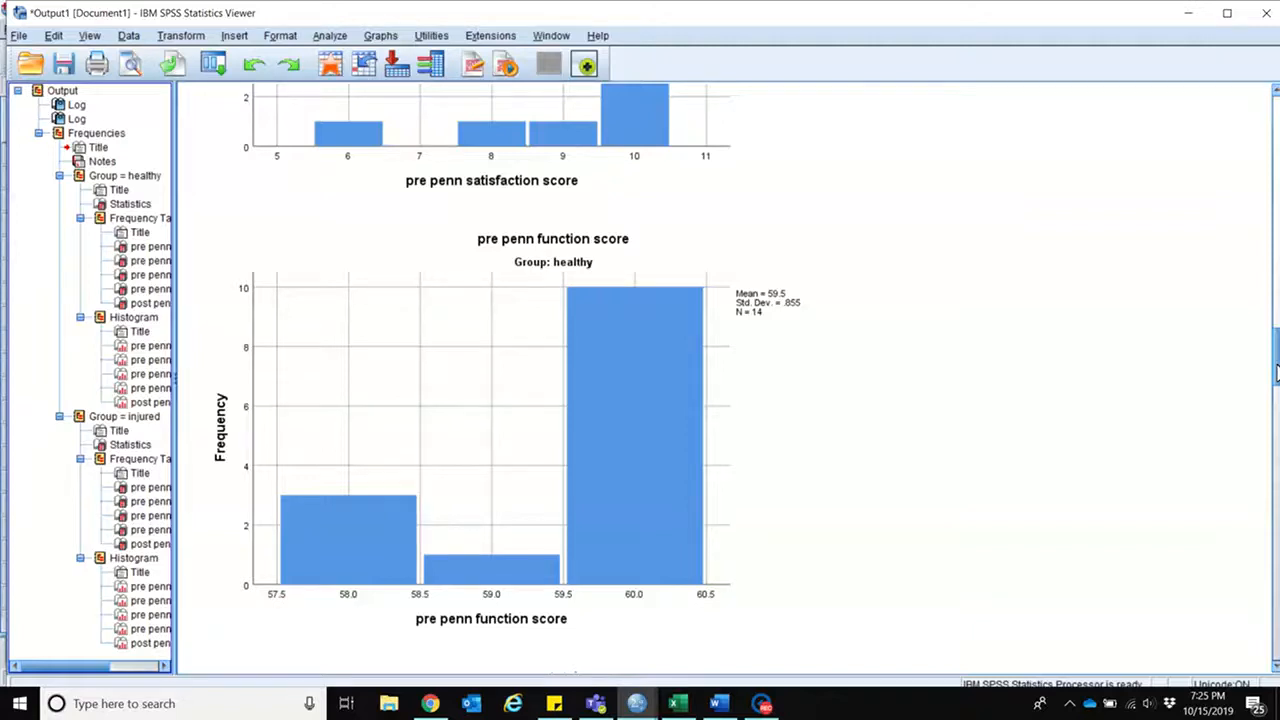
pyautogui.moveTo(1276, 371); pyautogui.dragTo(1272, 400)
pyautogui.click(866, 462)
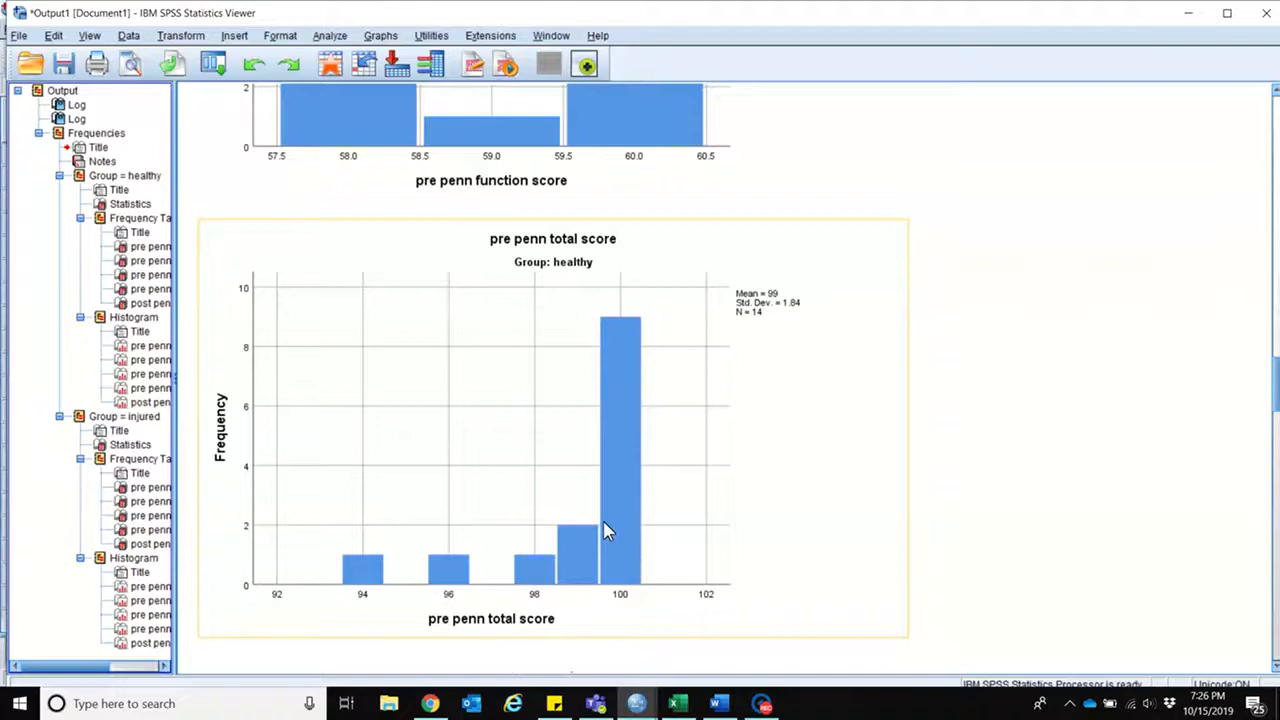
pyautogui.click(1074, 445)
# Step: Examine the injured group's percentile statistics and its histograms for the pre penn pain, satisfaction, function and total scores
pyautogui.moveTo(1277, 383); pyautogui.dragTo(1277, 449)
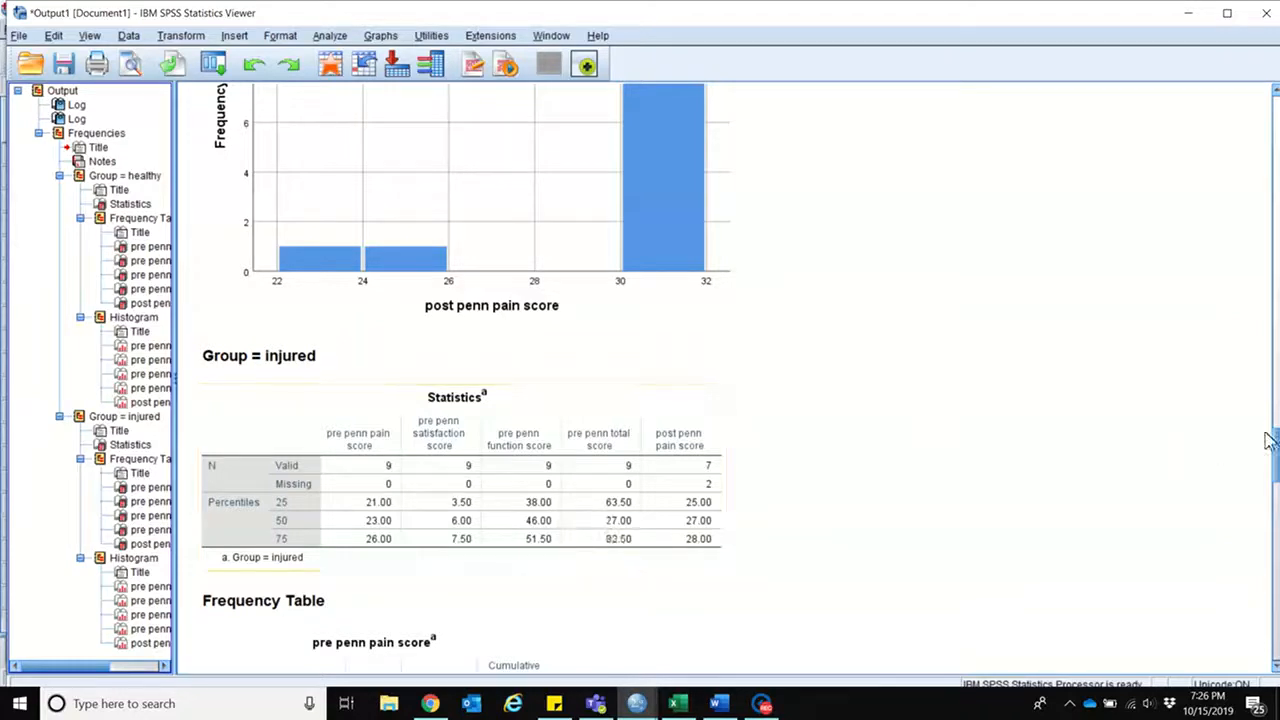
pyautogui.moveTo(1277, 456); pyautogui.dragTo(1277, 532)
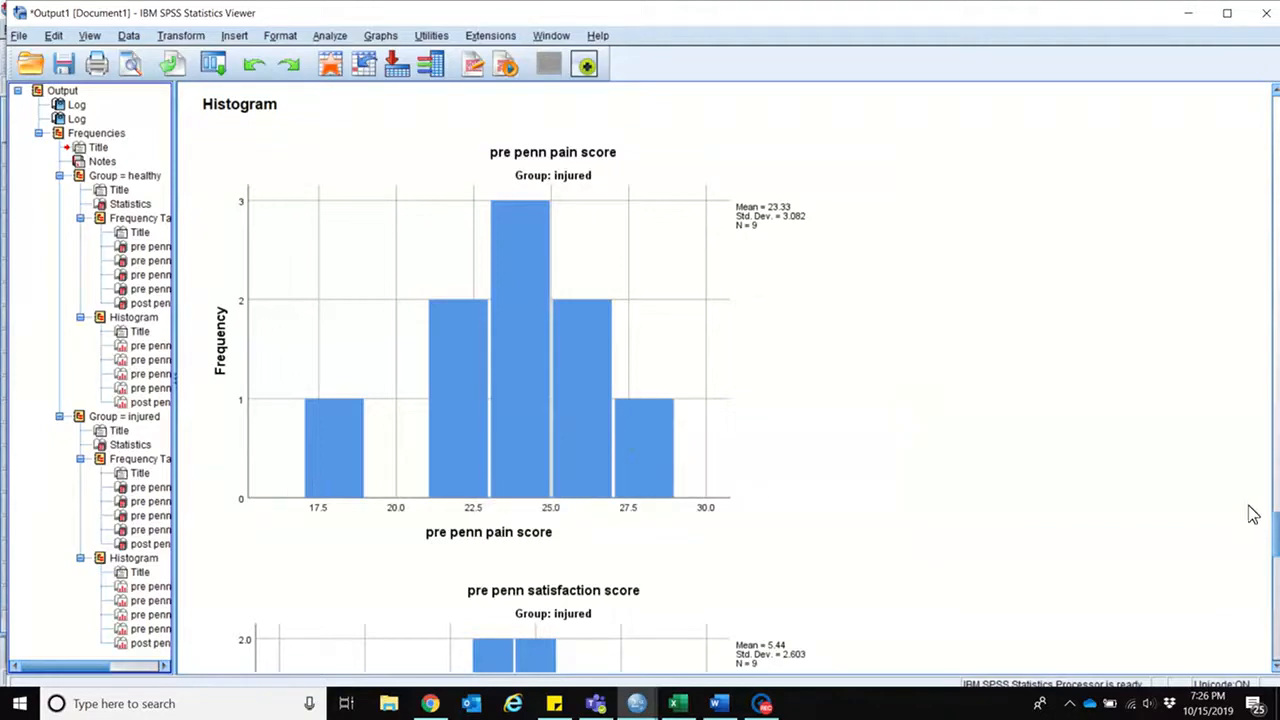
pyautogui.scroll(-1, 1276, 552)
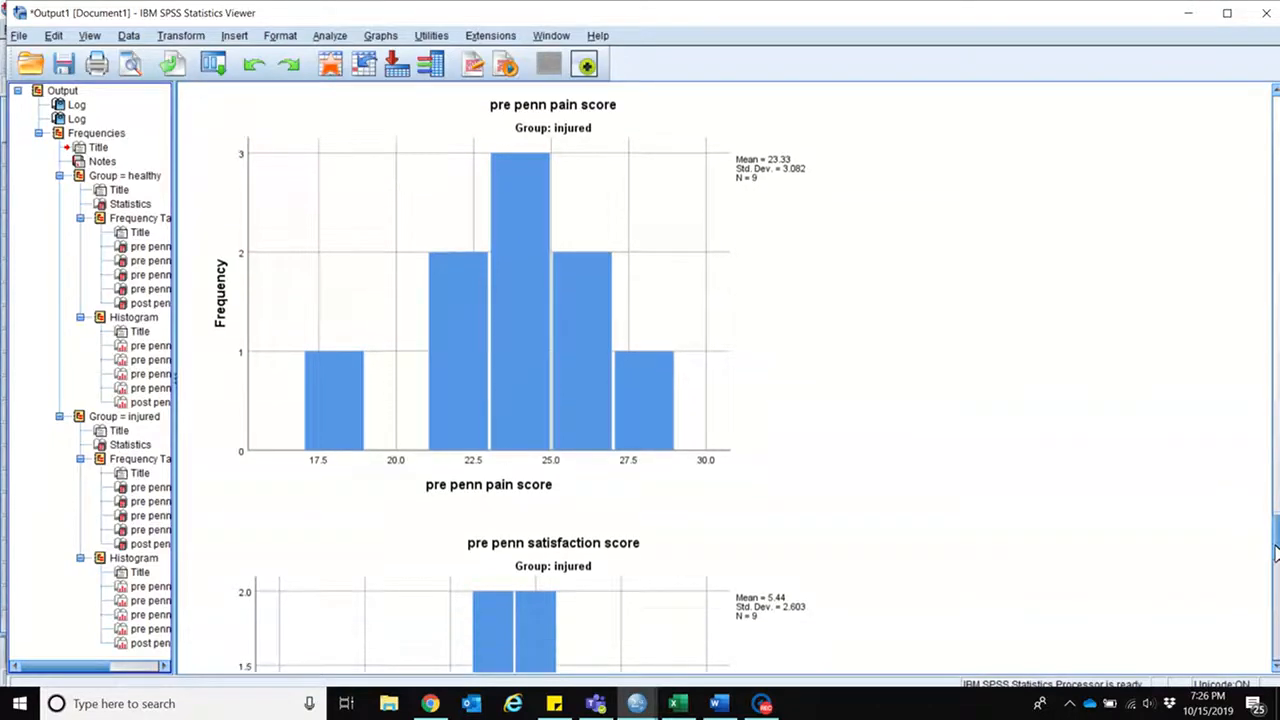
pyautogui.scroll(-5, 1276, 552)
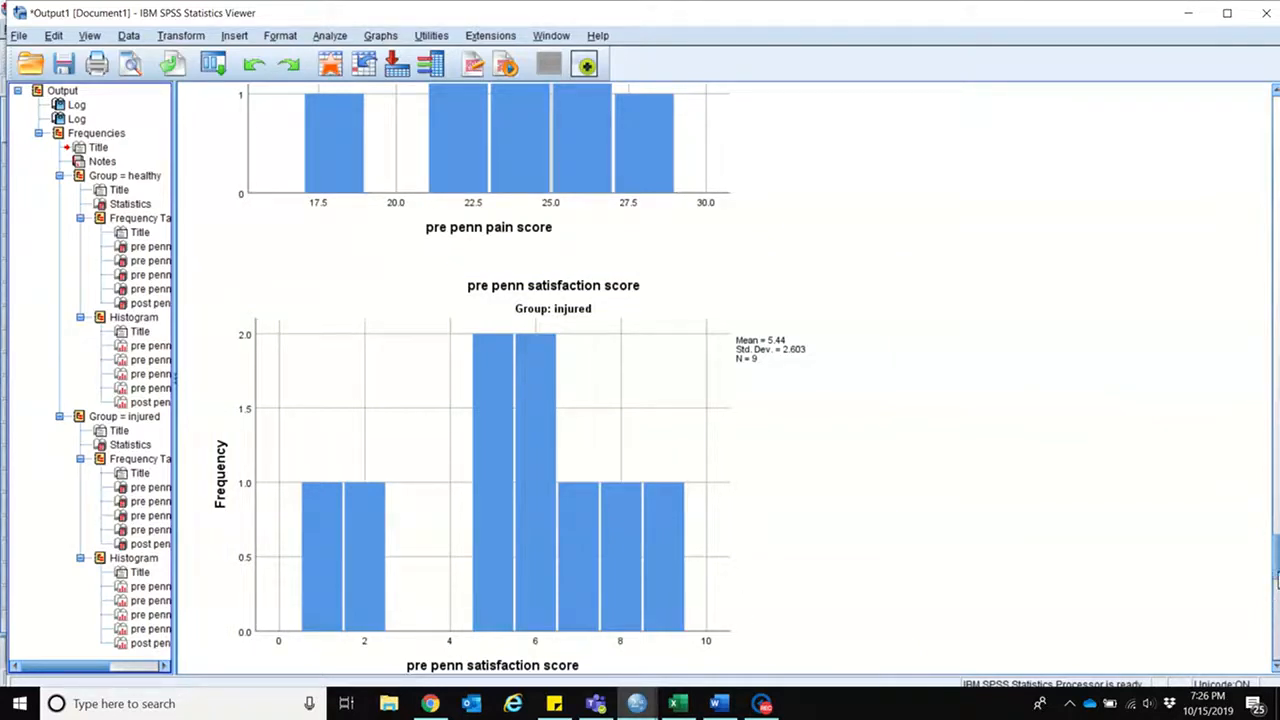
pyautogui.moveTo(1277, 574); pyautogui.dragTo(1277, 576)
pyautogui.moveTo(1275, 588); pyautogui.dragTo(1275, 626)
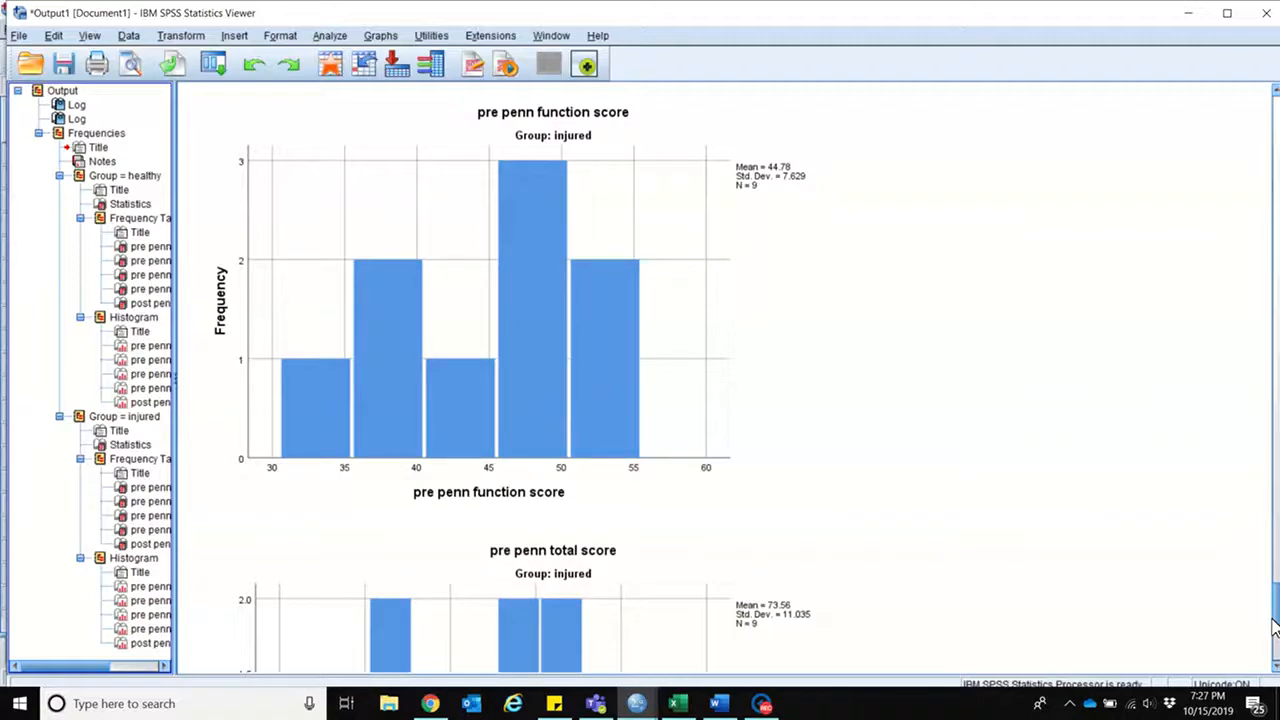
pyautogui.moveTo(1275, 618); pyautogui.dragTo(1275, 640)
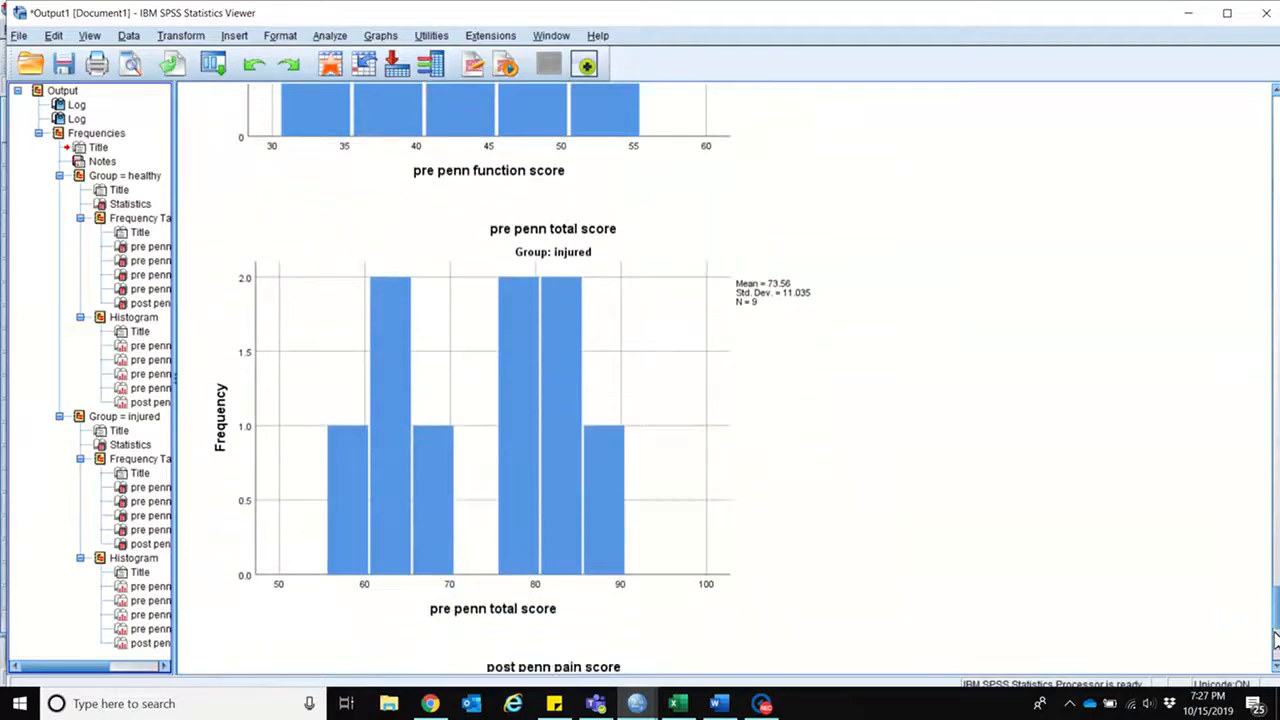
# Step: Review item 5 of the data analysis instructions in Word, and return to the SPSS output viewer
pyautogui.click(360, 588)
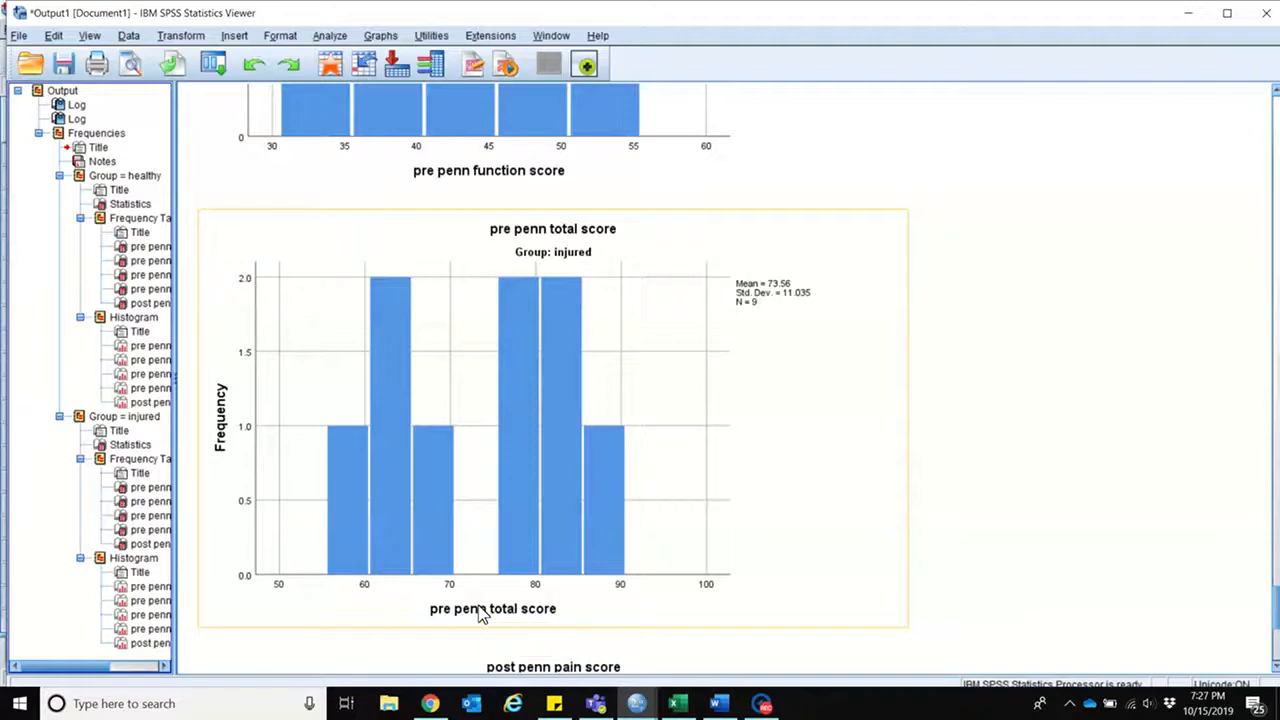
pyautogui.click(716, 703)
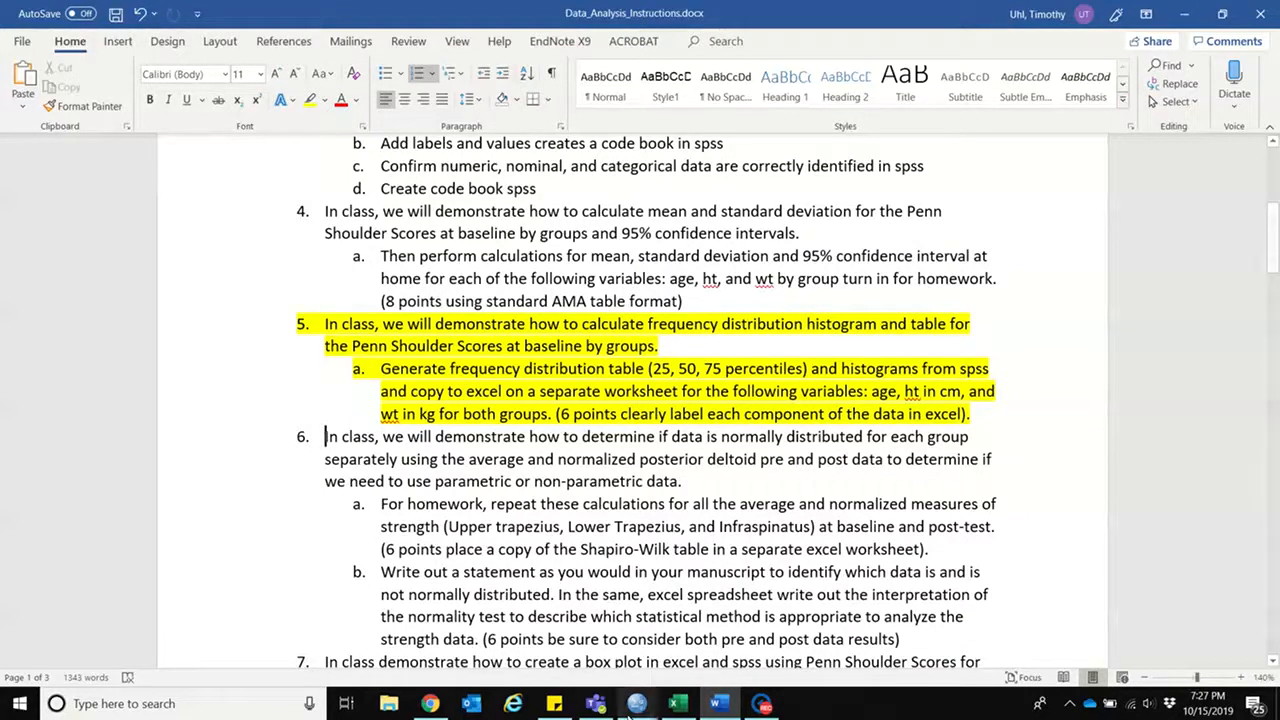
pyautogui.moveTo(638, 704)
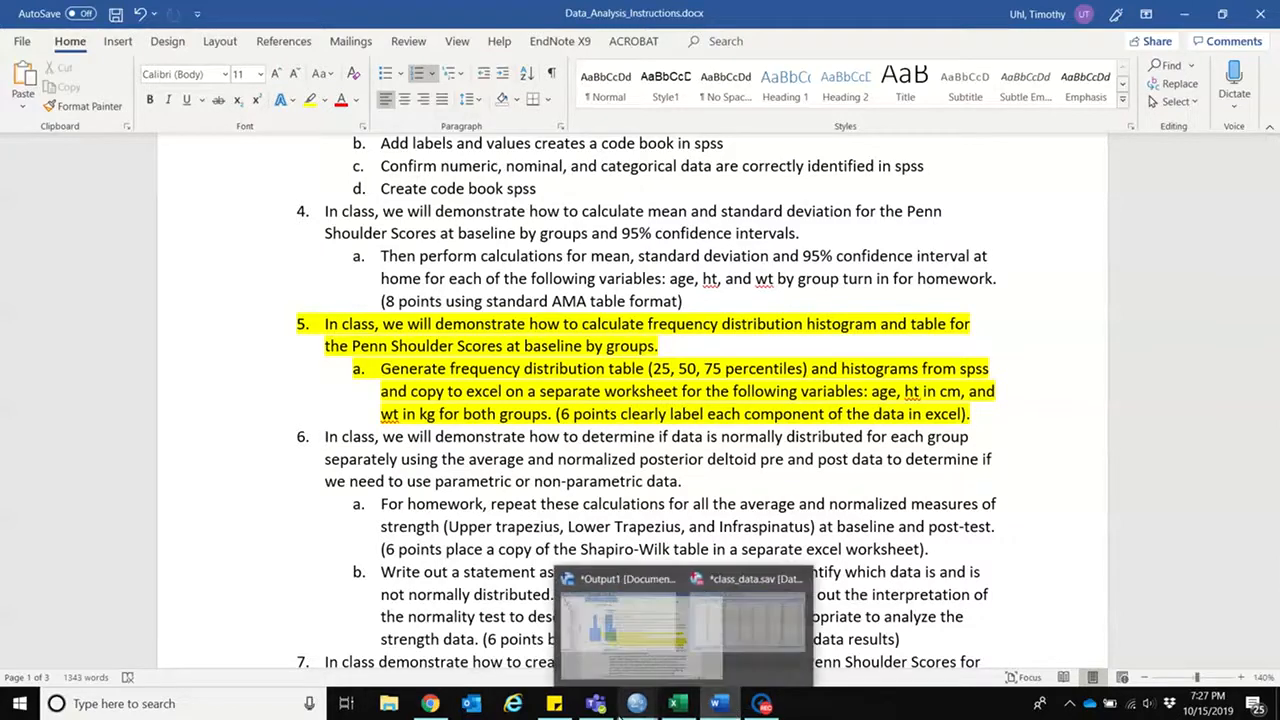
pyautogui.click(700, 650)
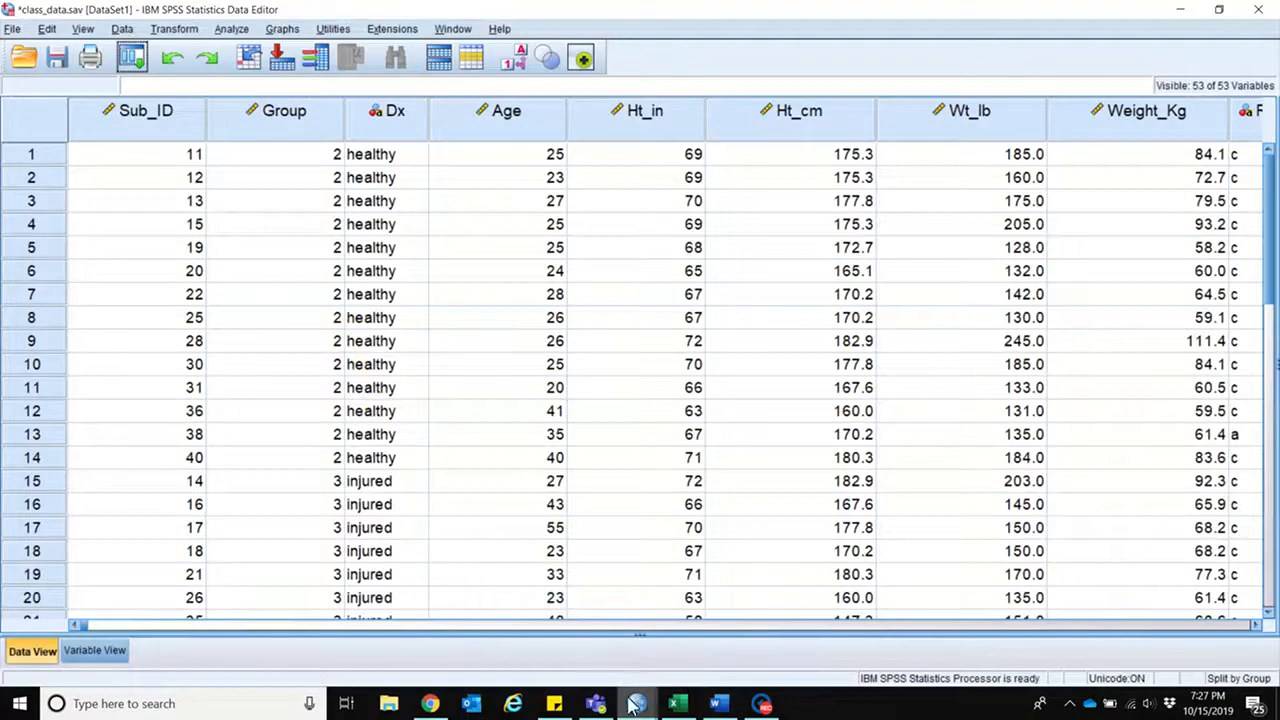
pyautogui.moveTo(636, 704)
pyautogui.click(585, 672)
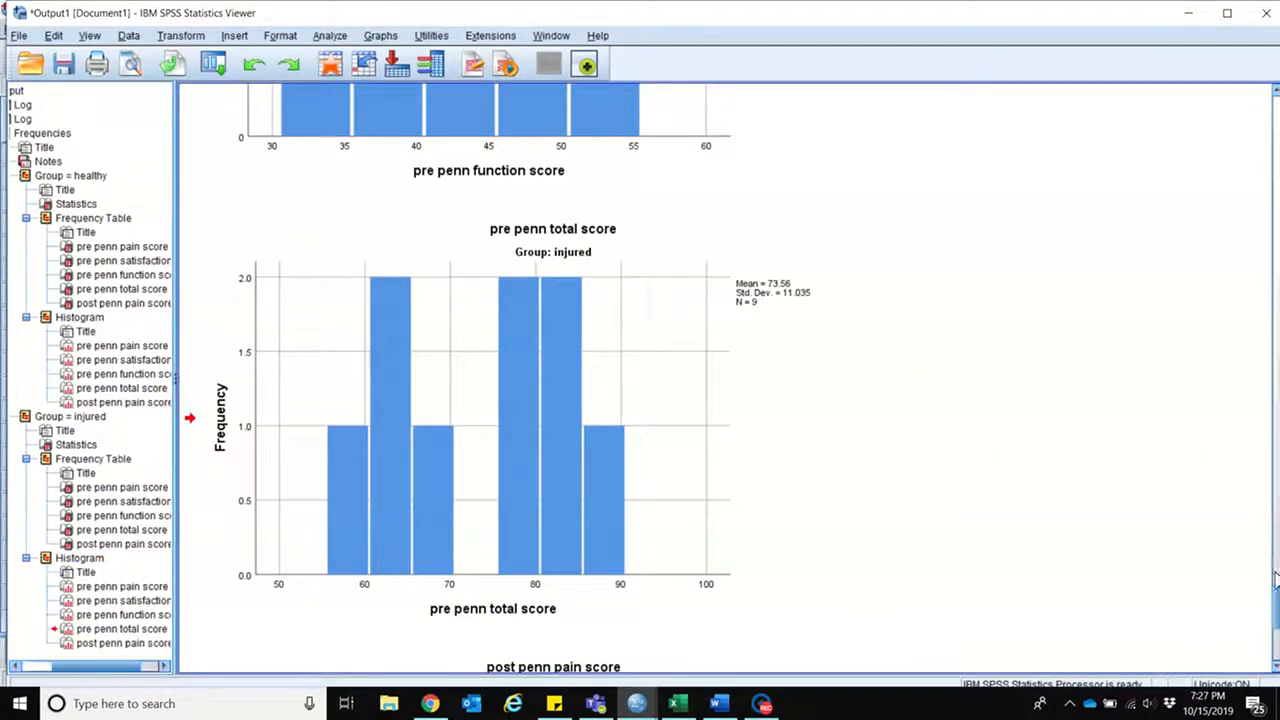
# Step: Copy the healthy group's Statistics table with the percentiles from the output
pyautogui.moveTo(1276, 622); pyautogui.dragTo(1276, 420)
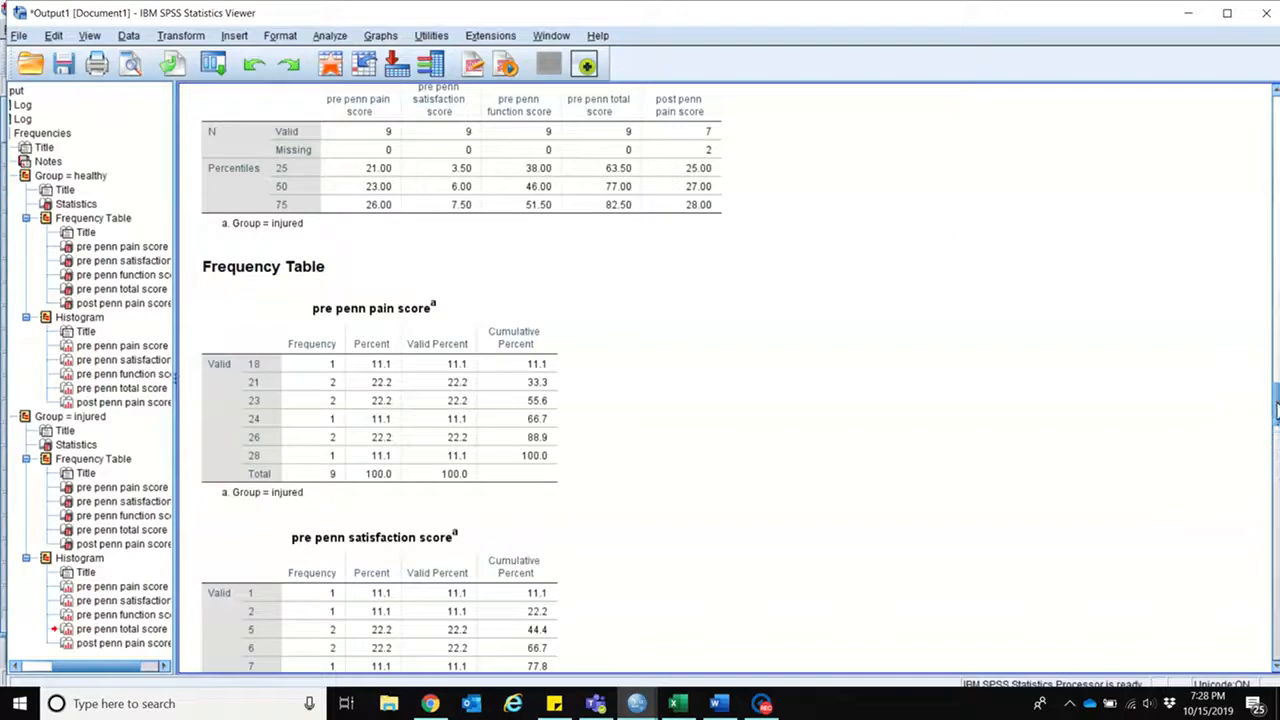
pyautogui.scroll(3, 1275, 420)
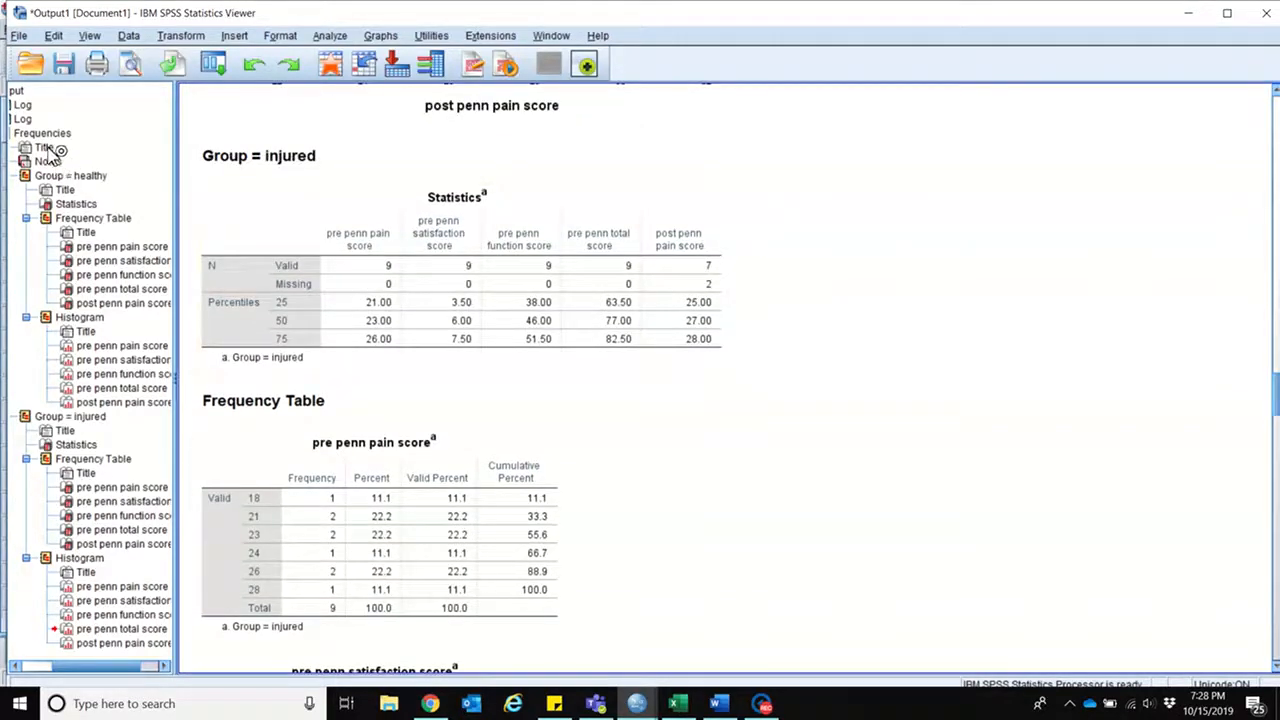
pyautogui.click(68, 176)
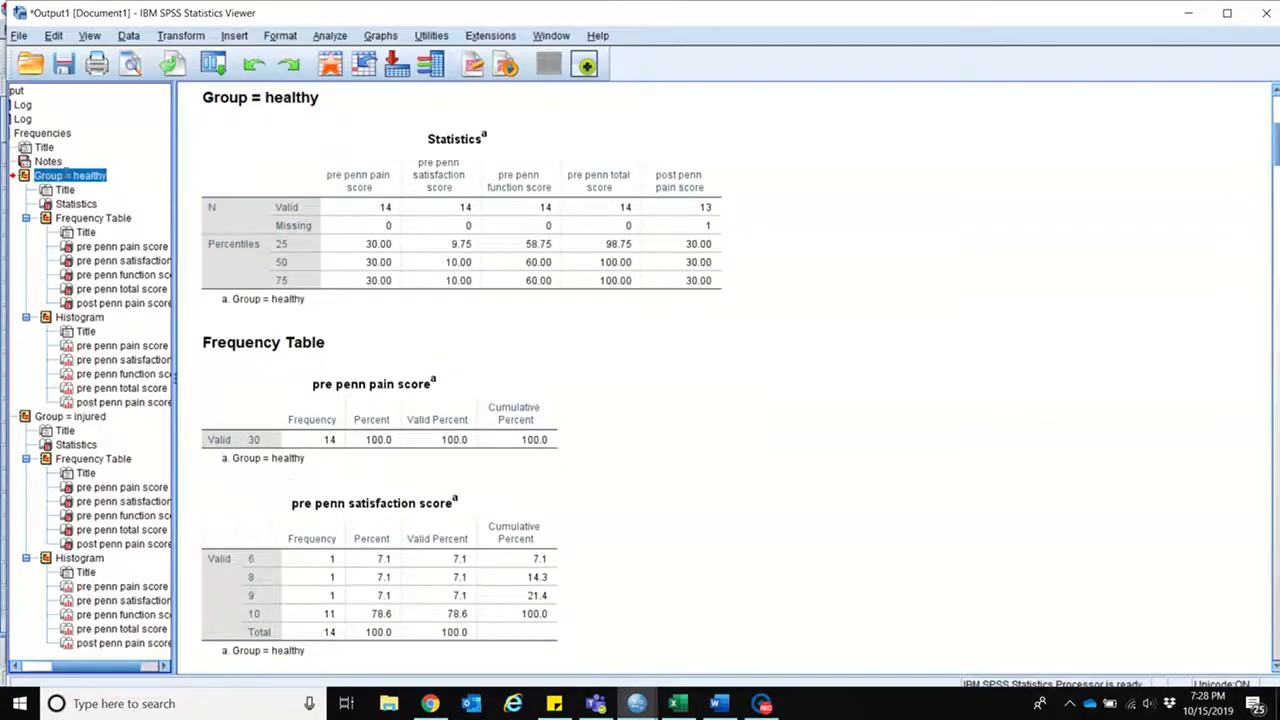
pyautogui.rightClick(343, 243)
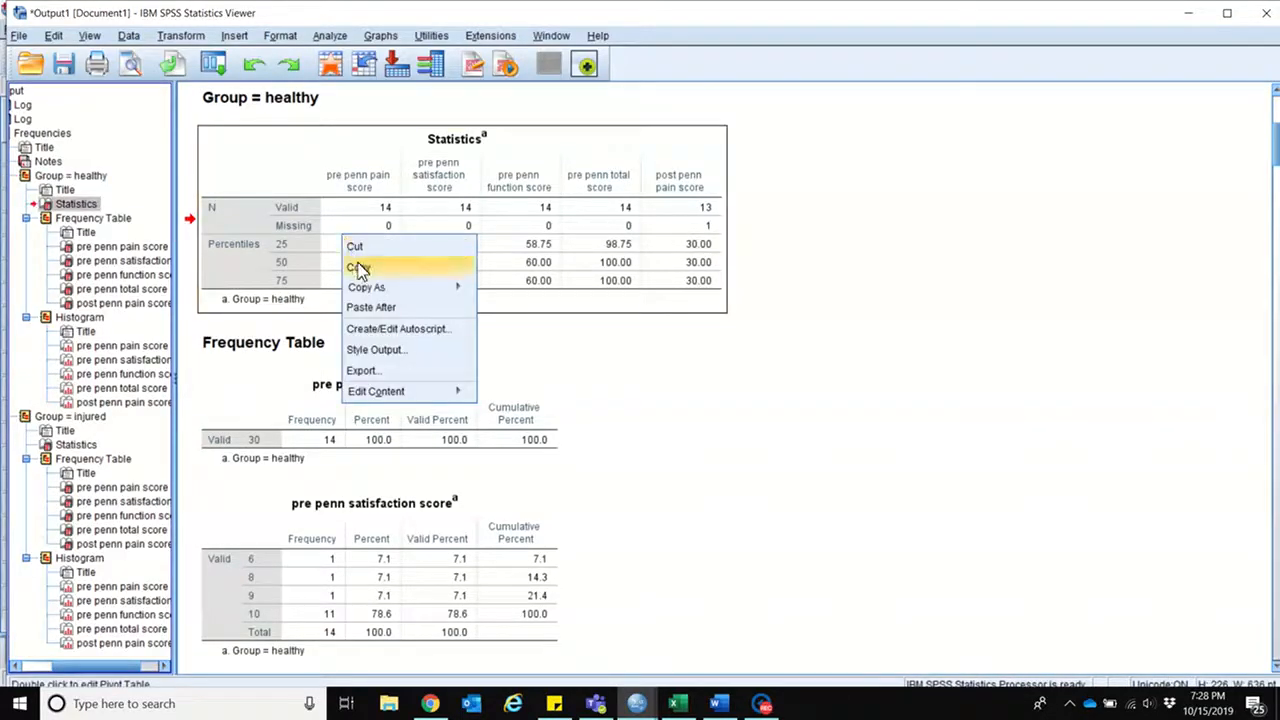
pyautogui.click(362, 264)
# Step: Switch to Excel and paste the table at cell B3 of the Example Sheet, keeping its source formatting
pyautogui.click(675, 703)
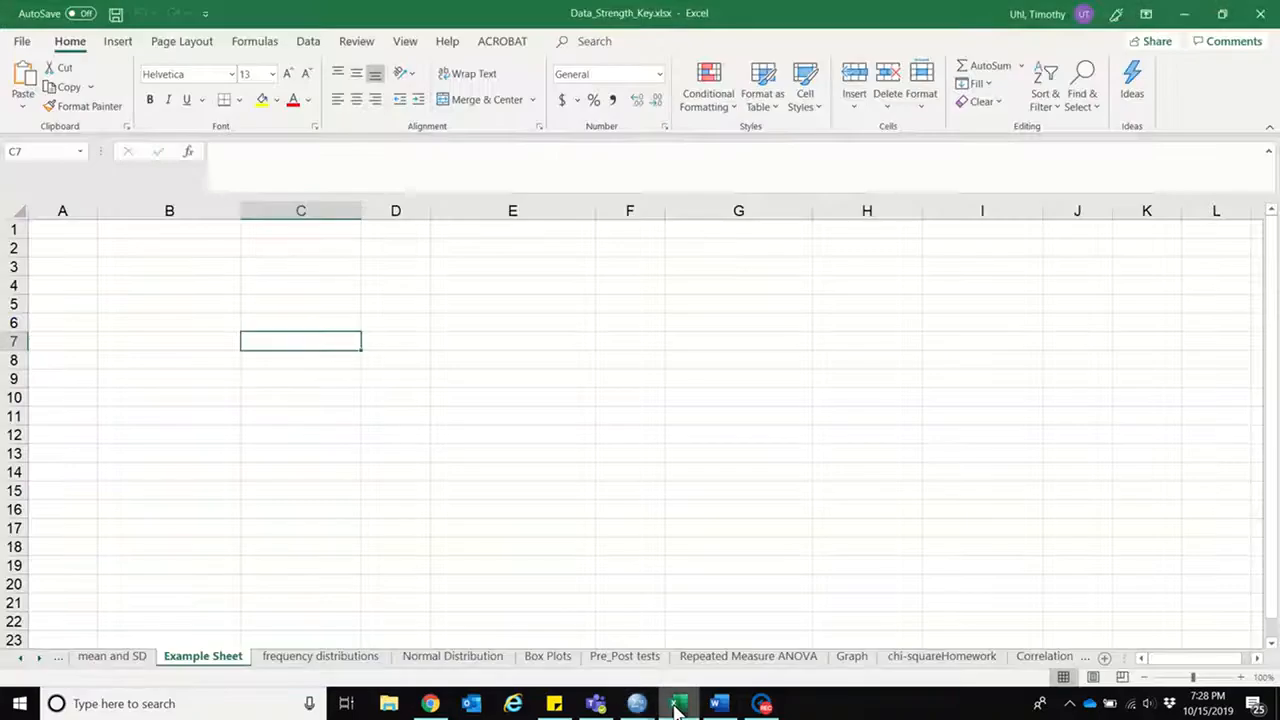
pyautogui.click(155, 262)
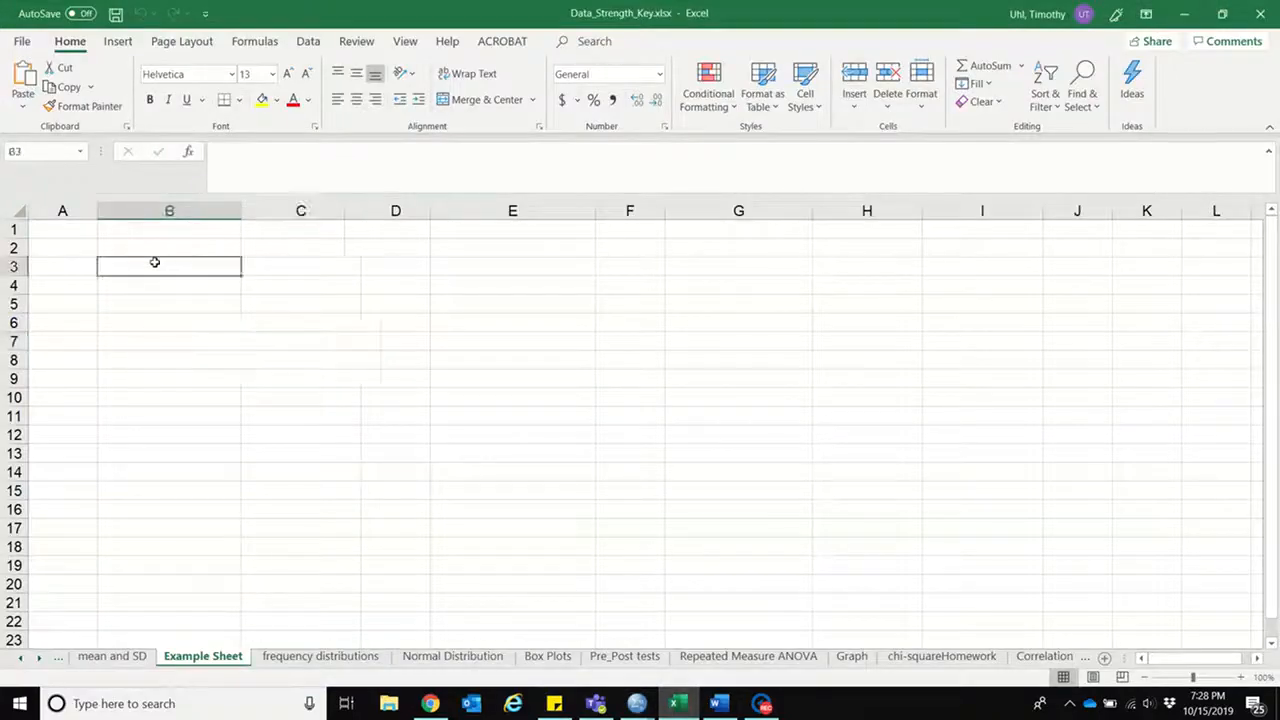
pyautogui.rightClick(155, 262)
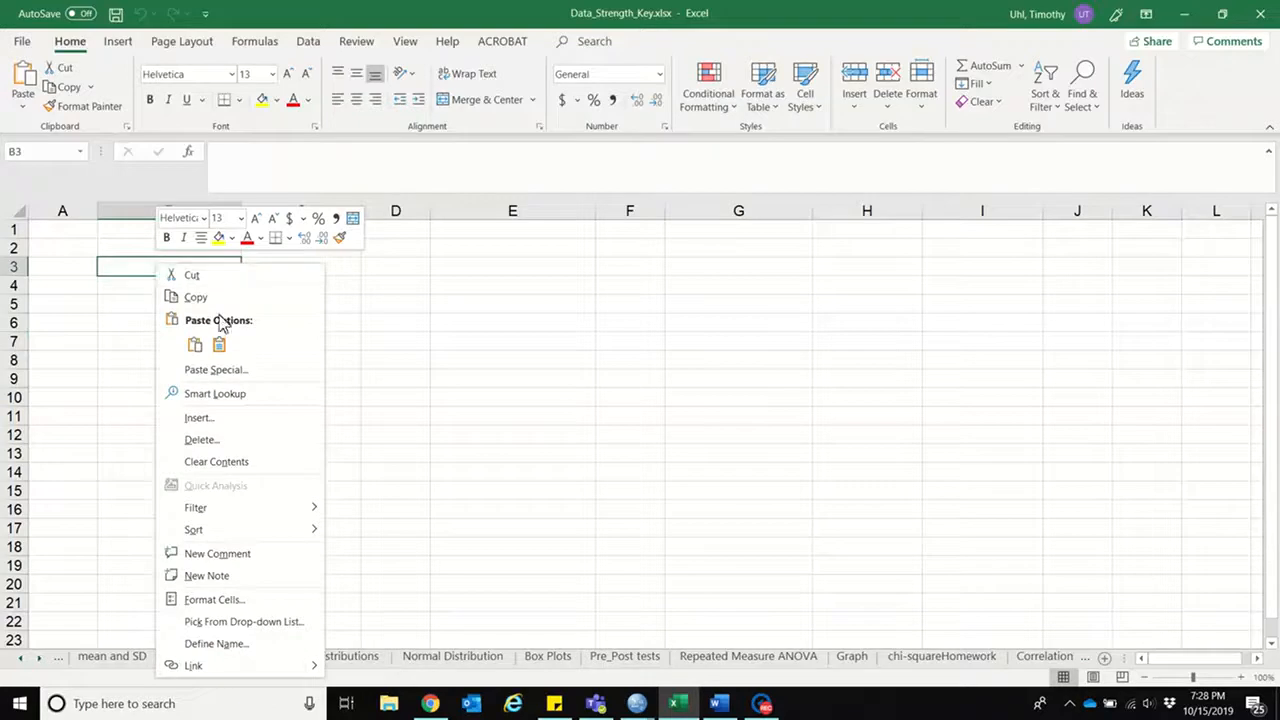
pyautogui.click(218, 344)
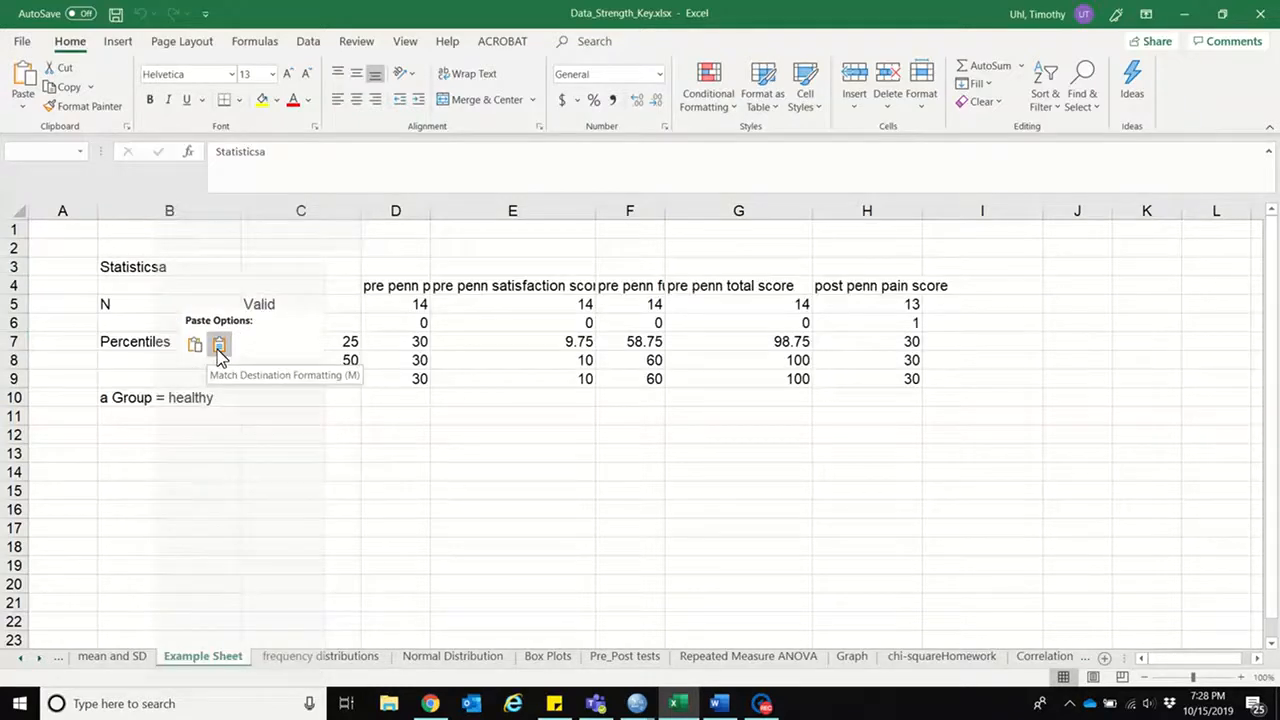
pyautogui.click(195, 346)
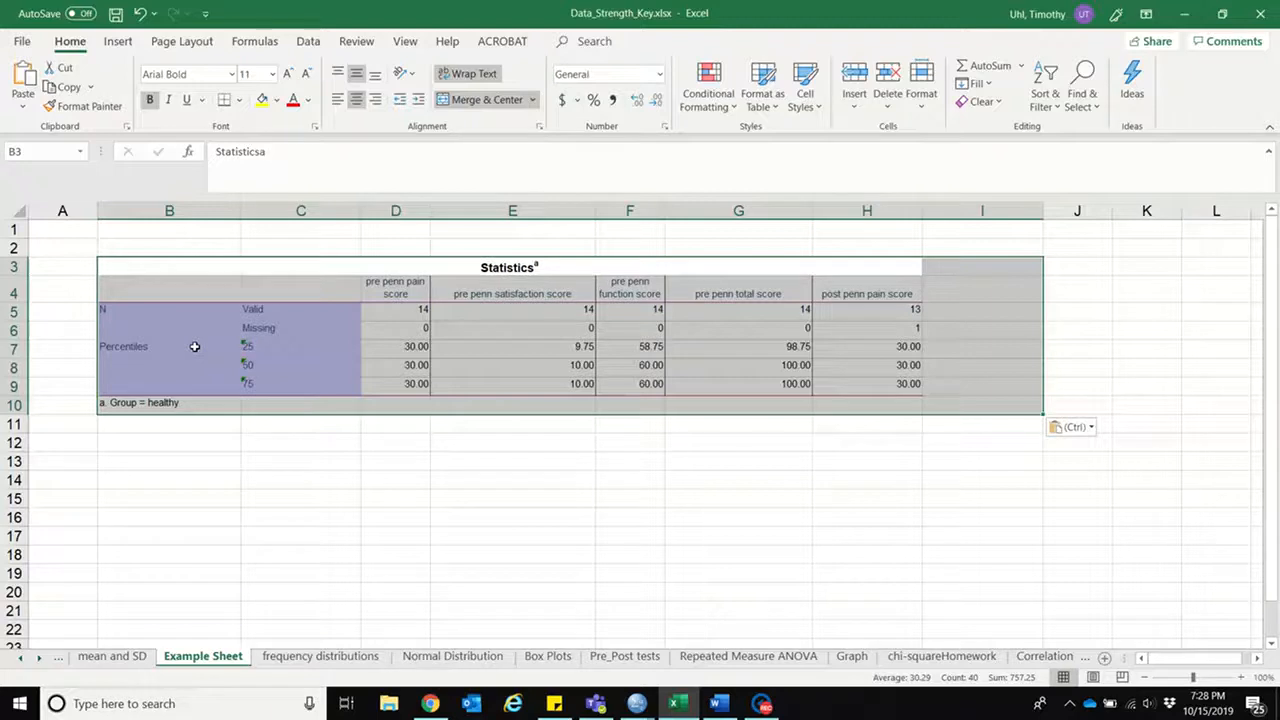
# Step: Enter the heading "Healthy Group" in B1 and clear the post penn pain score data in H4:H9
pyautogui.click(117, 232)
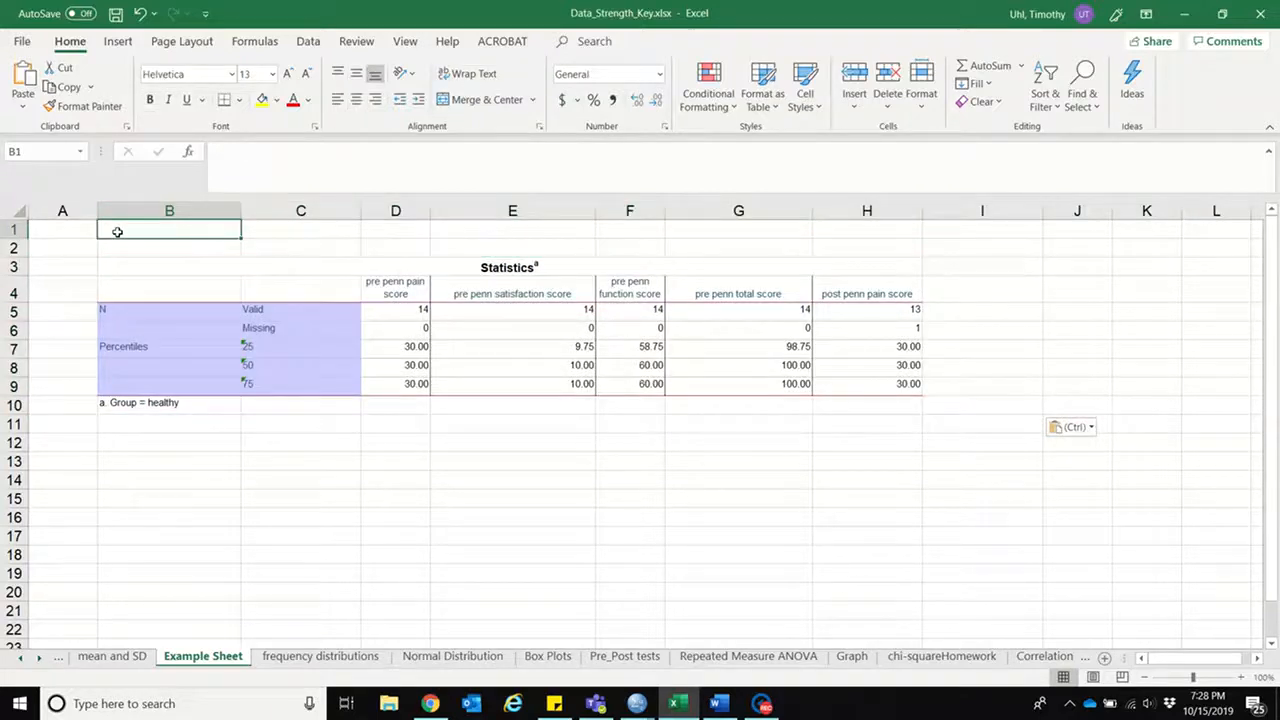
pyautogui.write('Hea')
pyautogui.press('BackSpace')
pyautogui.write('ealthy Group')
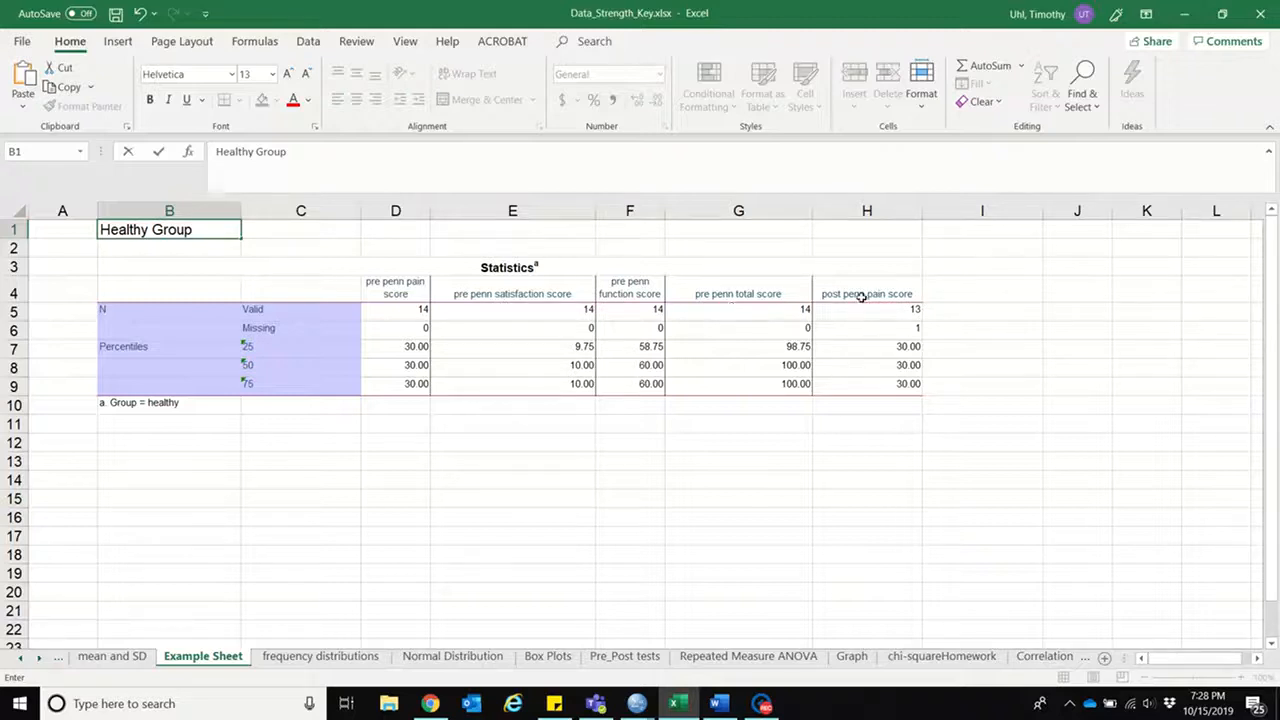
pyautogui.moveTo(864, 292); pyautogui.dragTo(858, 394)
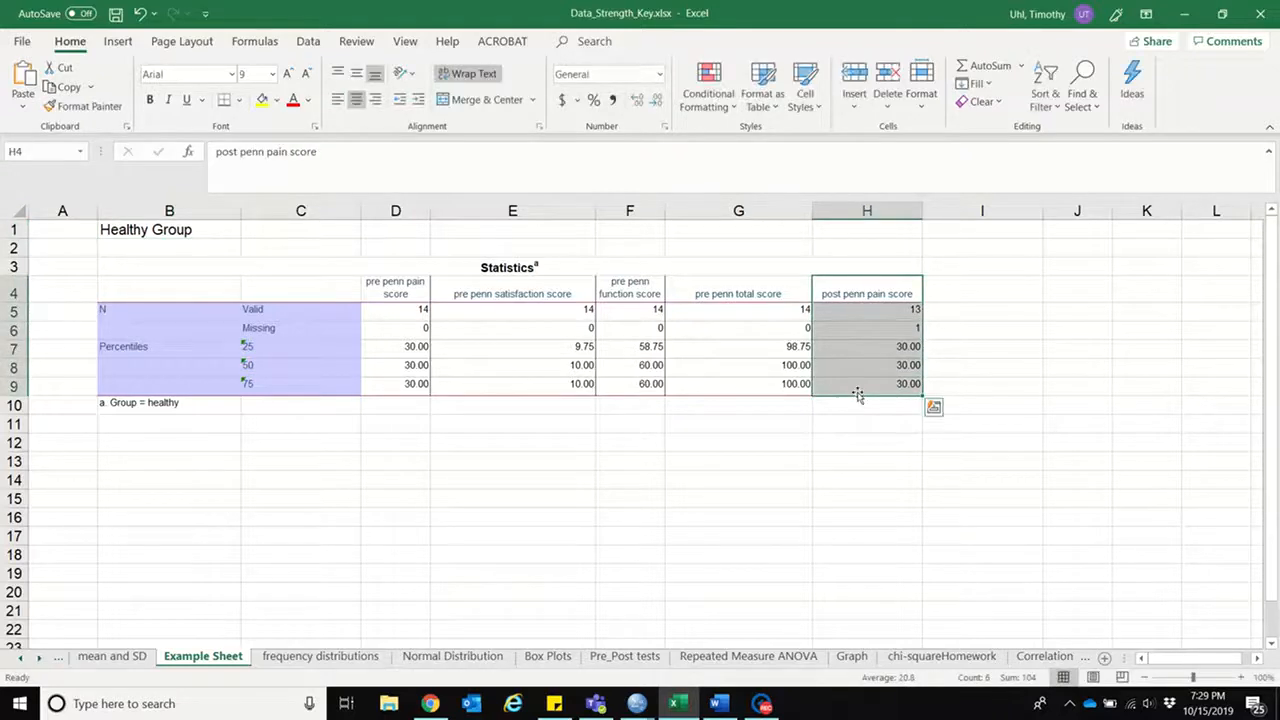
pyautogui.press('Delete')
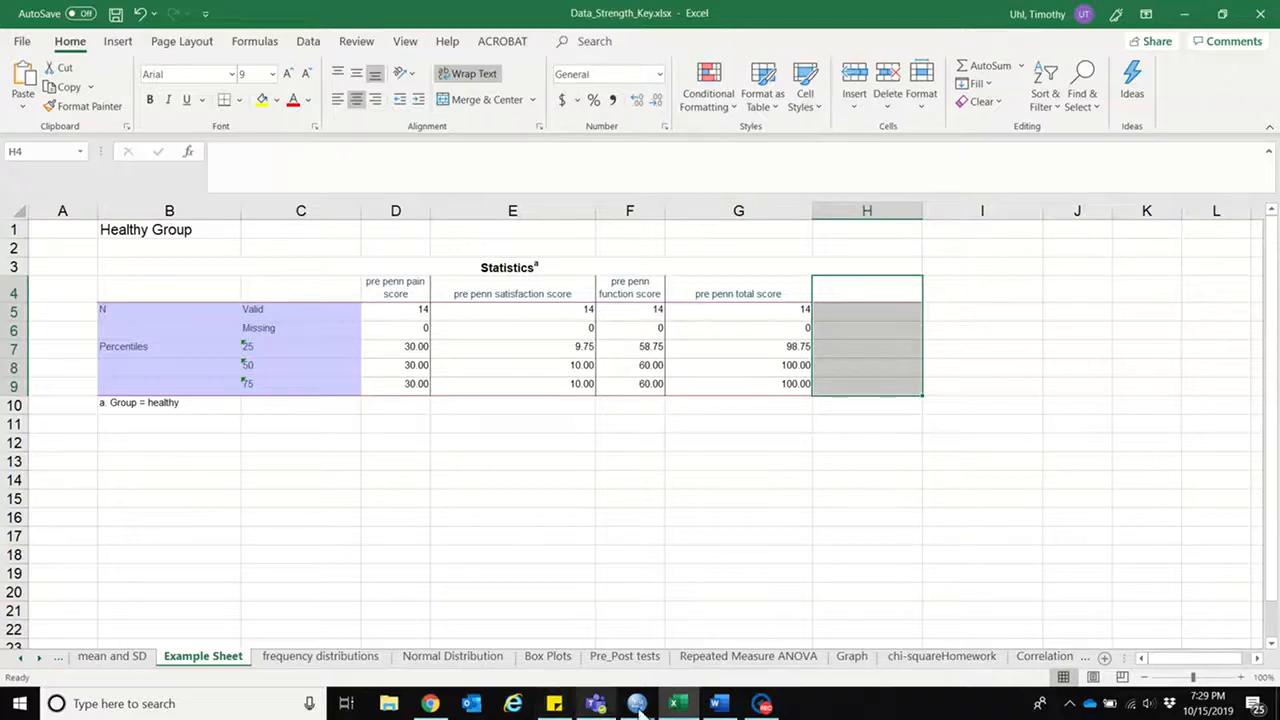
# Step: Switch to the SPSS output and copy the healthy group's pre penn pain score histogram
pyautogui.moveTo(592, 710)
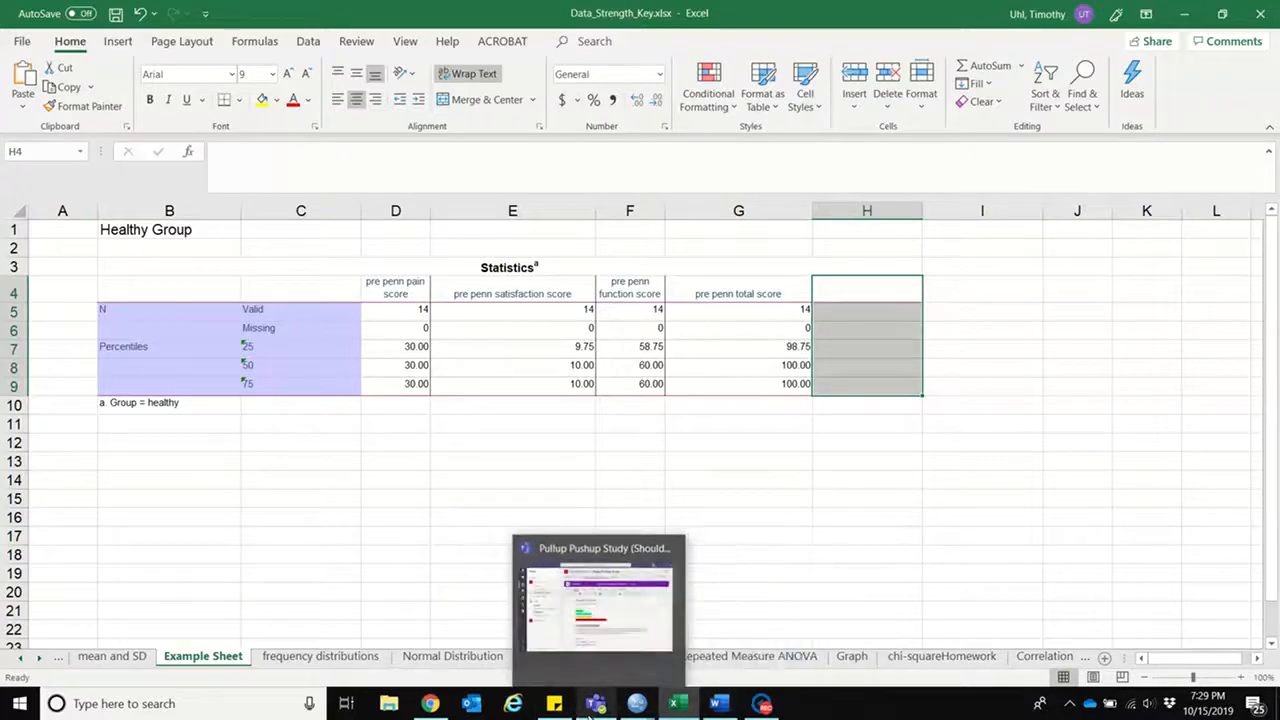
pyautogui.moveTo(637, 703)
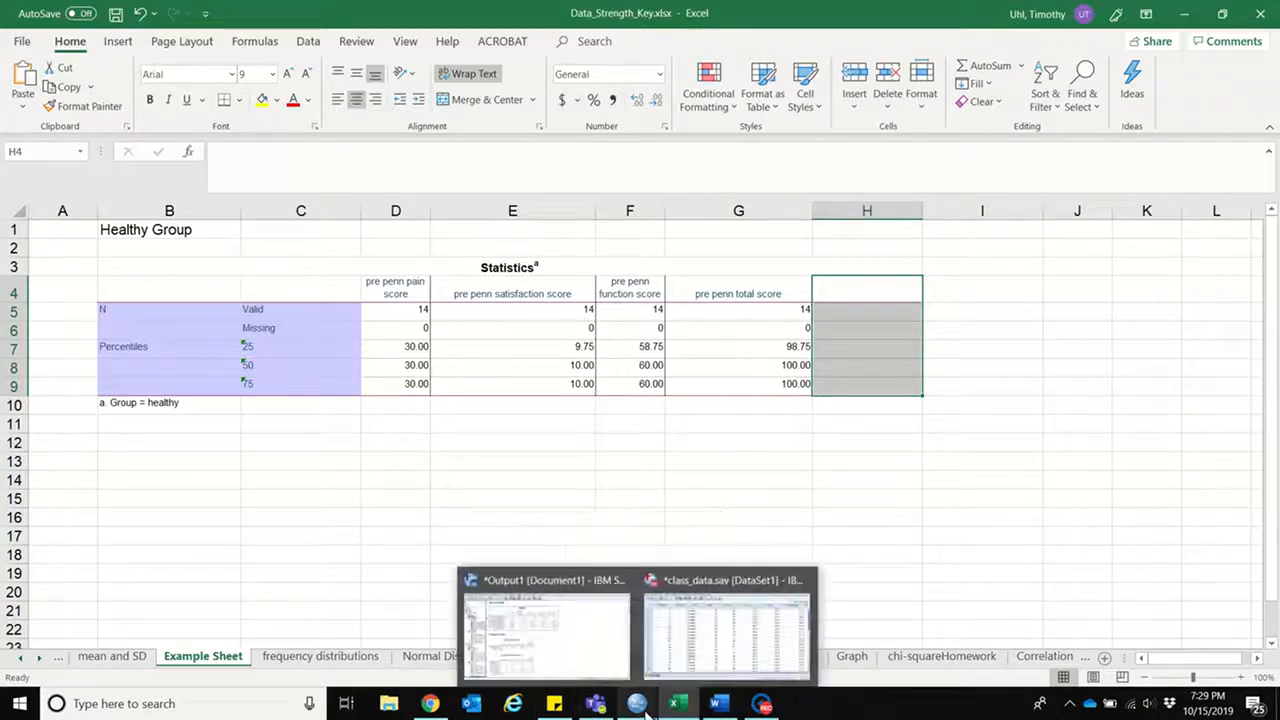
pyautogui.click(603, 677)
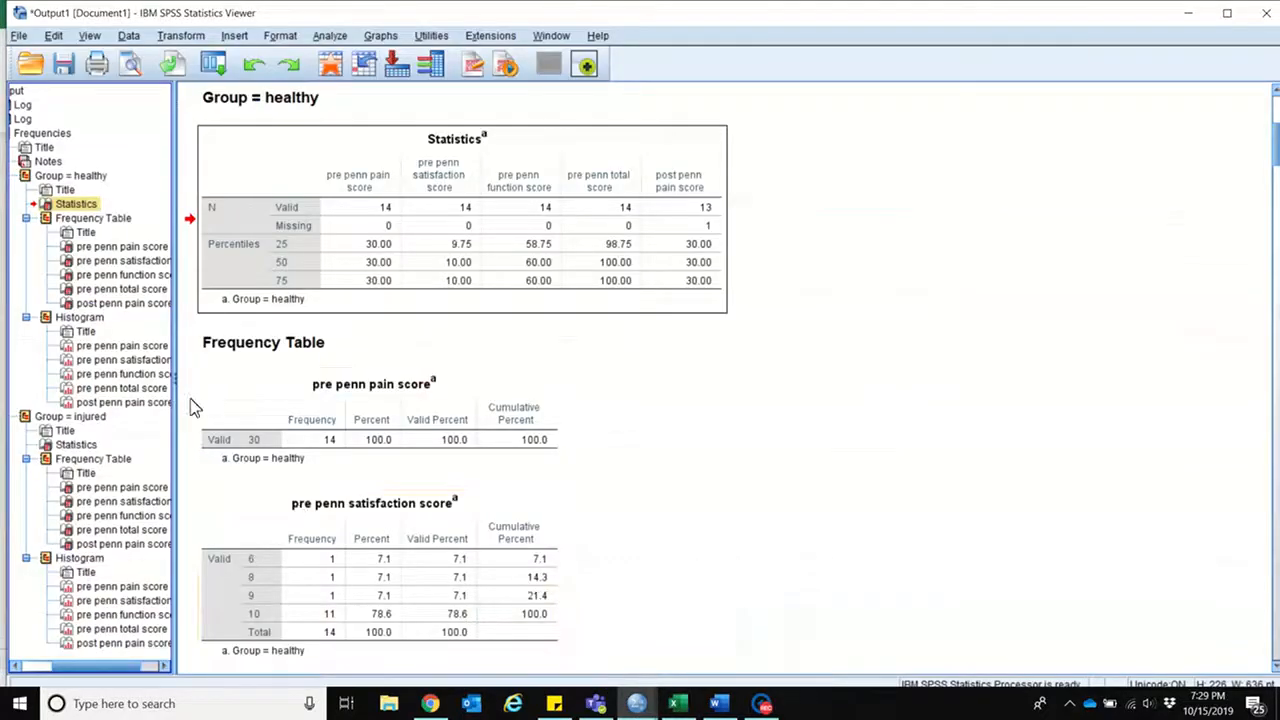
pyautogui.click(122, 346)
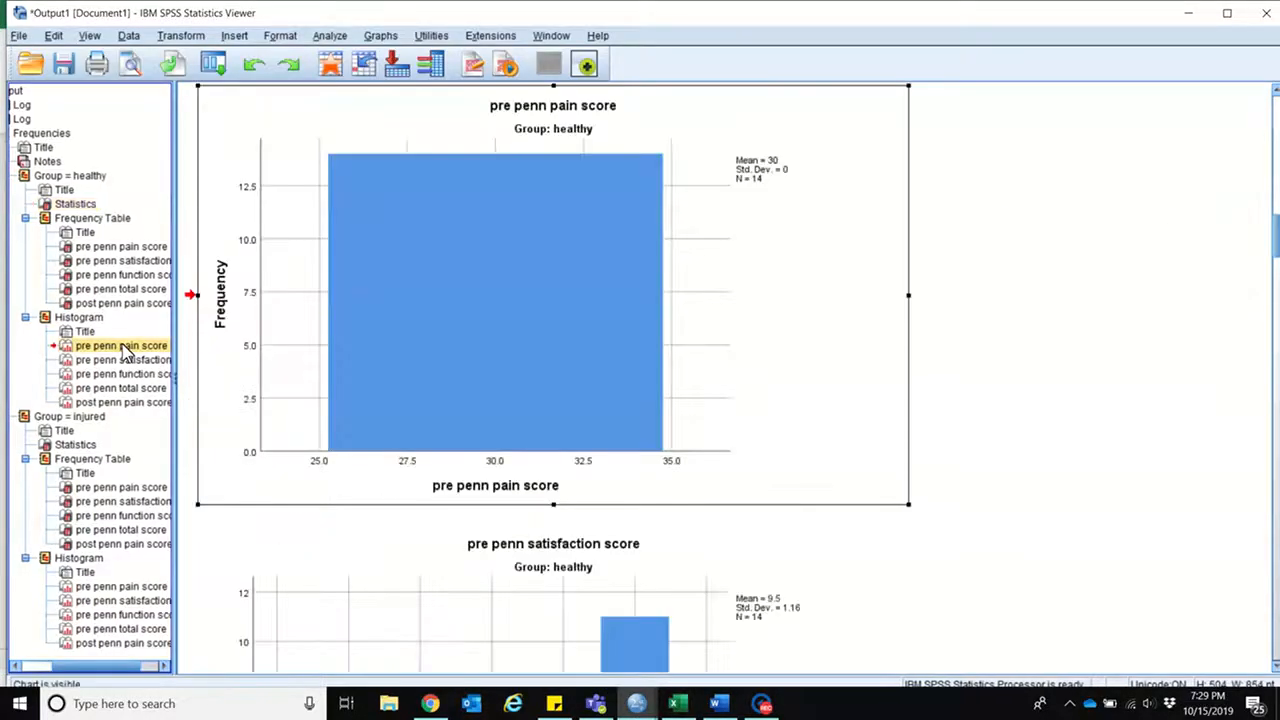
pyautogui.rightClick(450, 338)
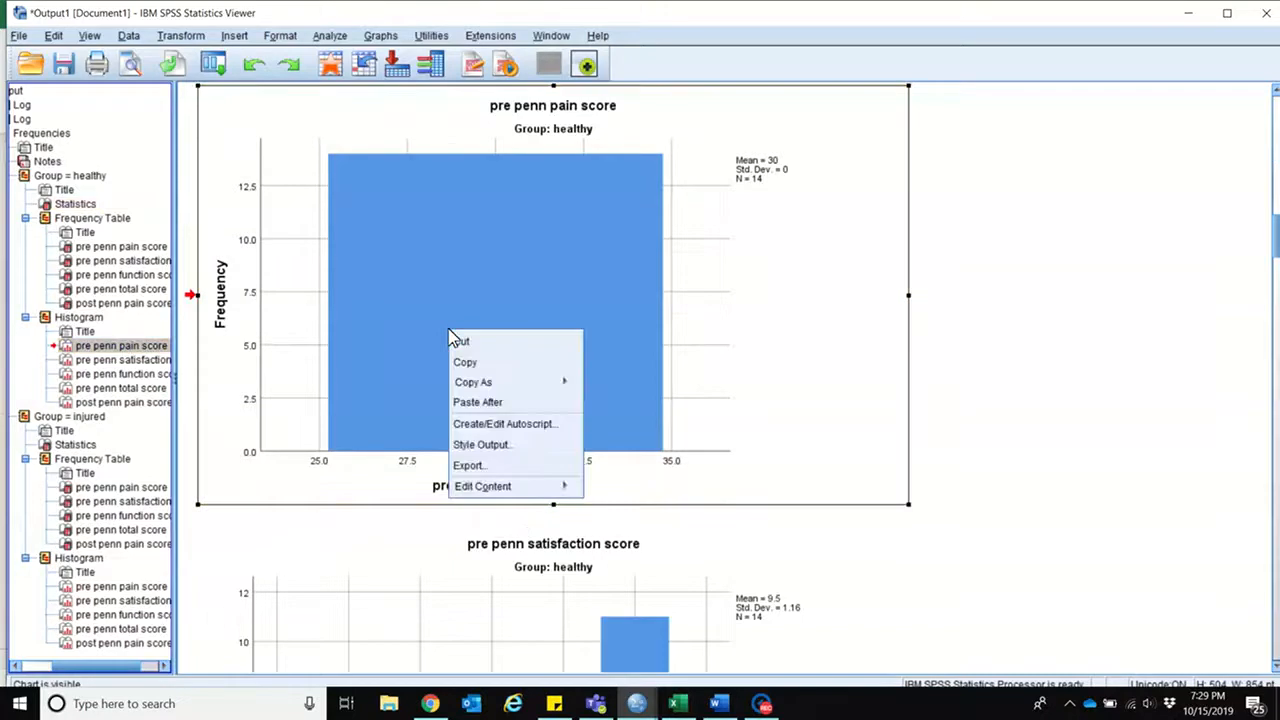
pyautogui.click(462, 362)
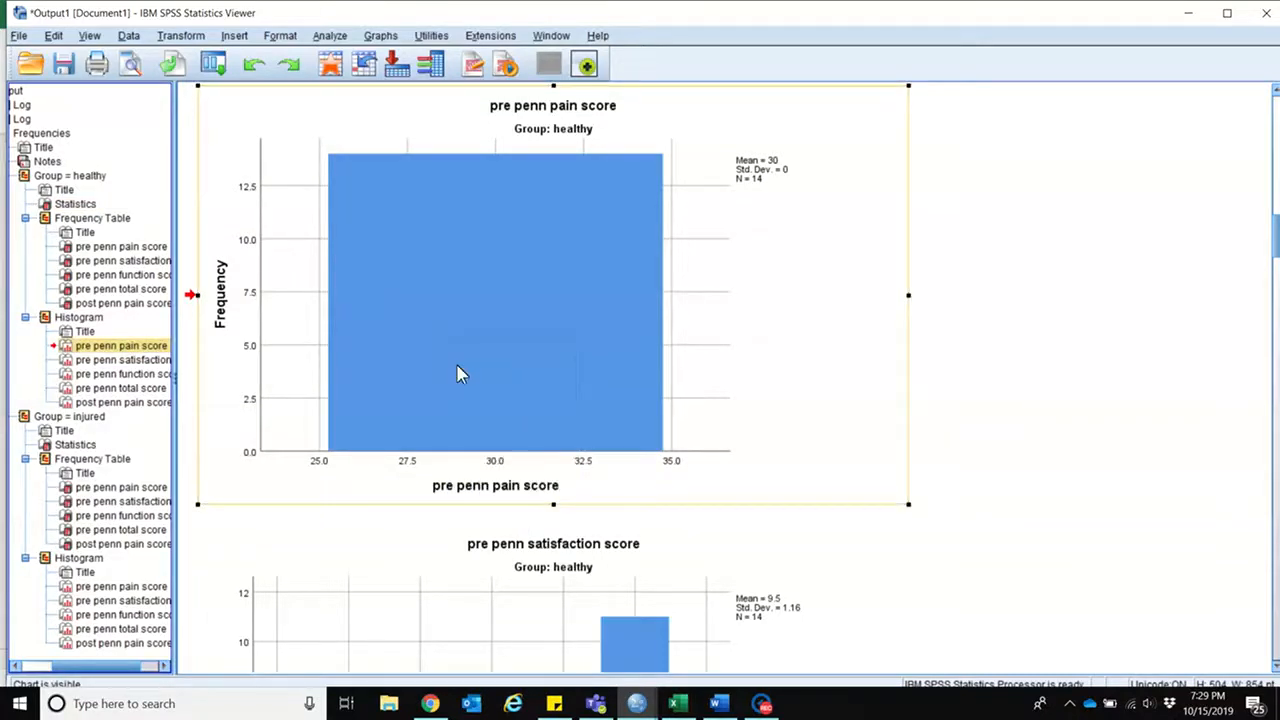
# Step: Paste the histogram as a chart at B14 of Excel's Example Sheet and shrink it so it starts at row 15 within columns B and C
pyautogui.click(674, 706)
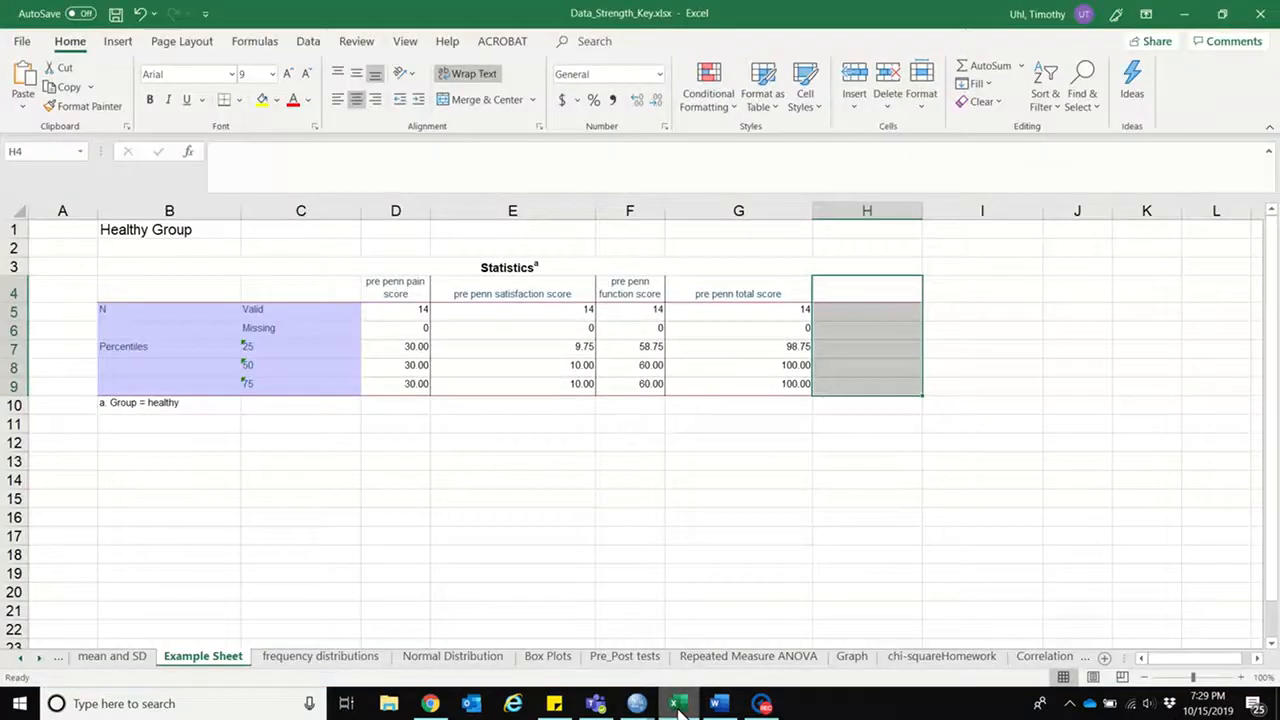
pyautogui.click(141, 477)
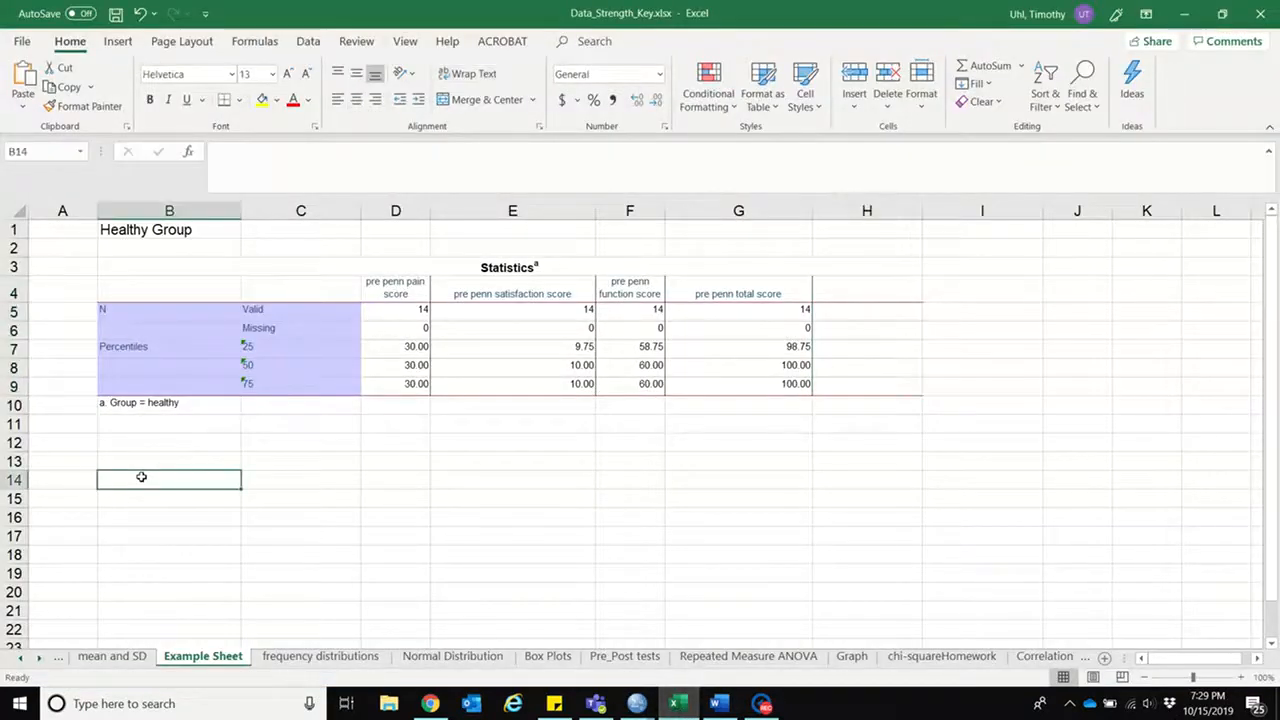
pyautogui.rightClick(141, 477)
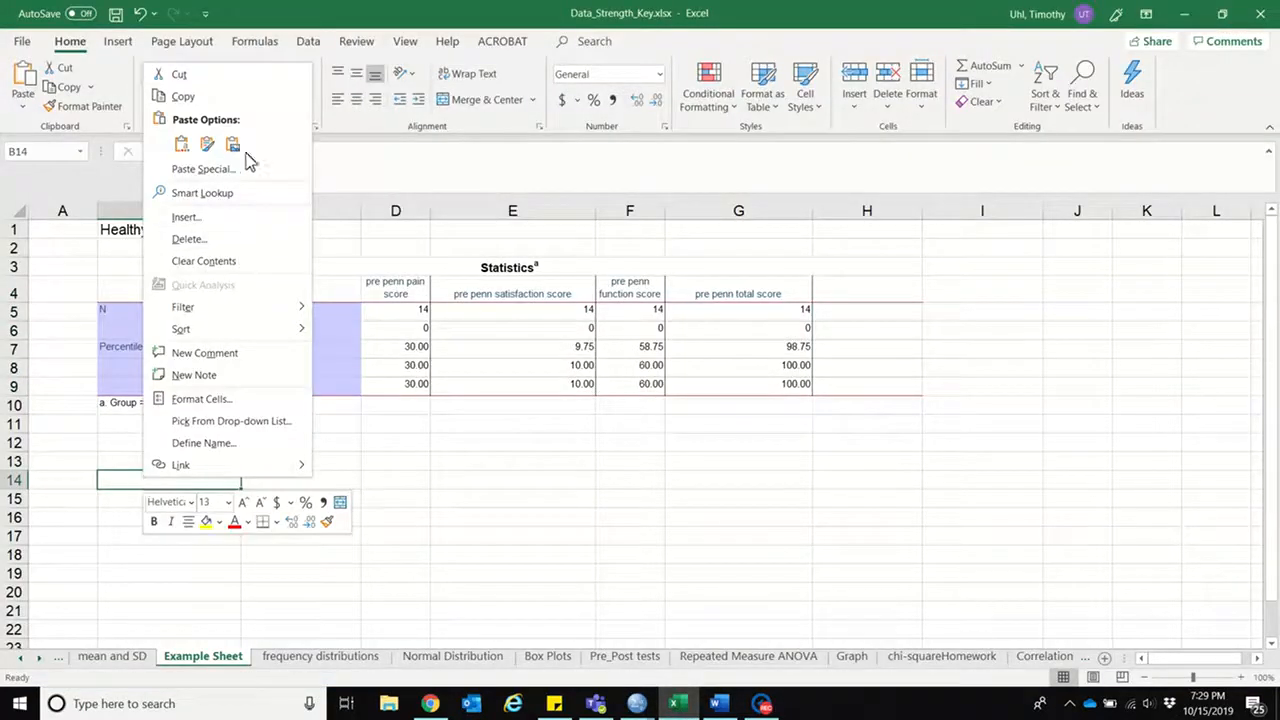
pyautogui.click(236, 147)
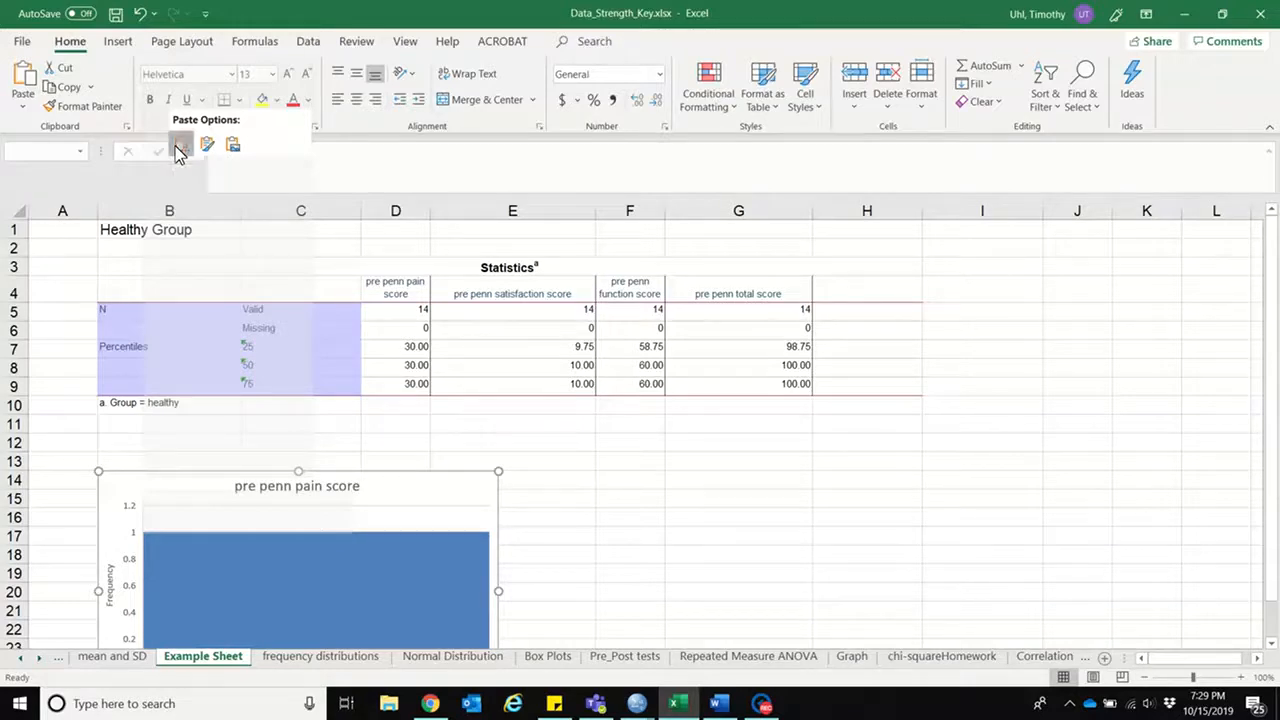
pyautogui.click(180, 150)
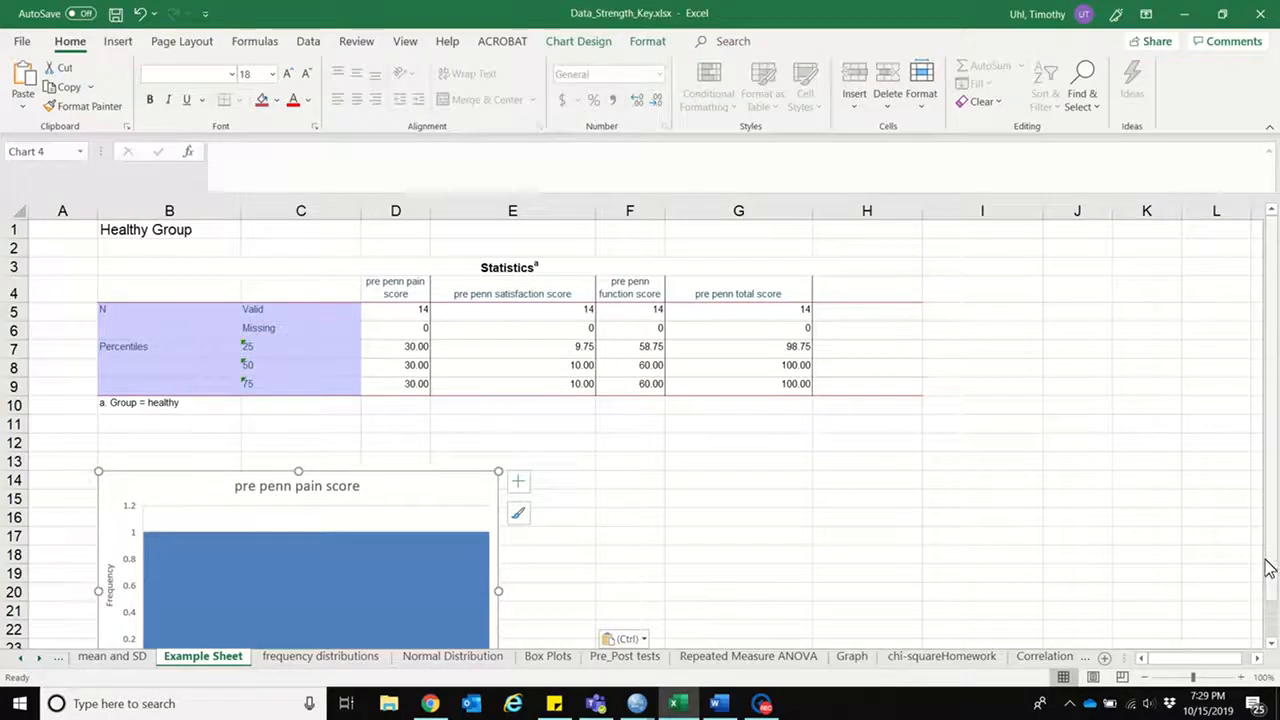
pyautogui.scroll(-1, 1268, 567)
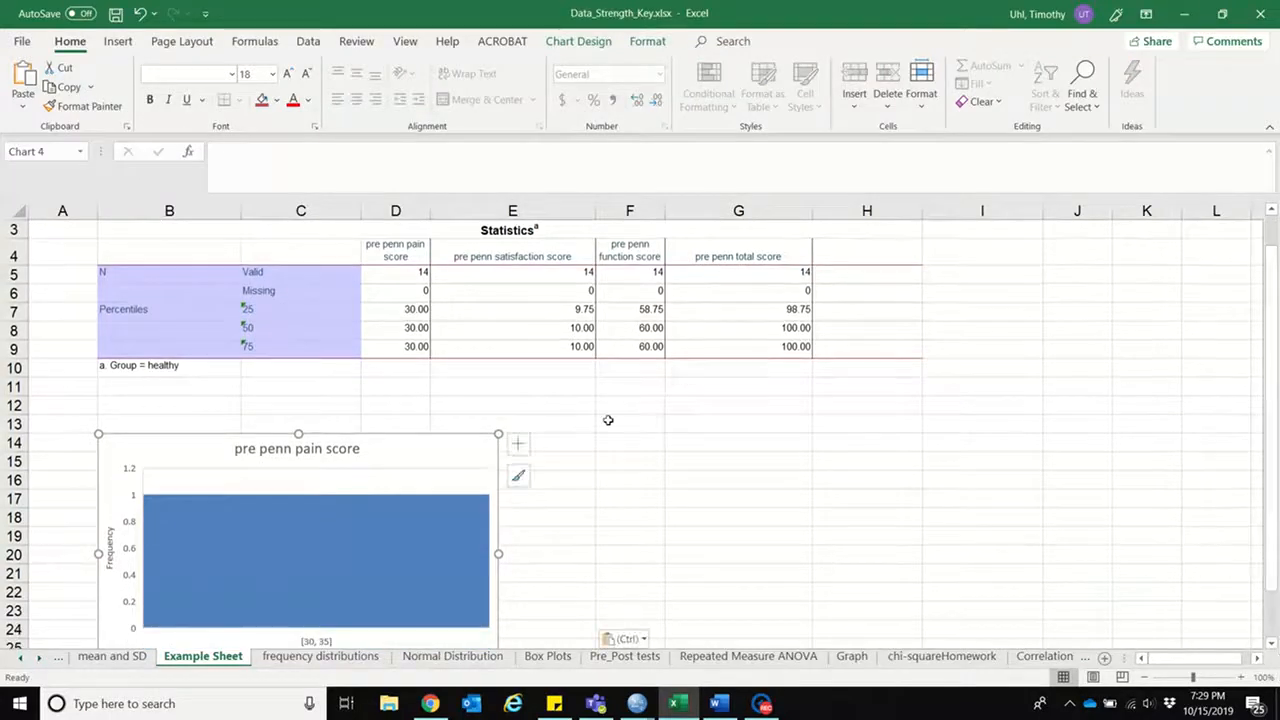
pyautogui.moveTo(489, 468); pyautogui.dragTo(323, 462)
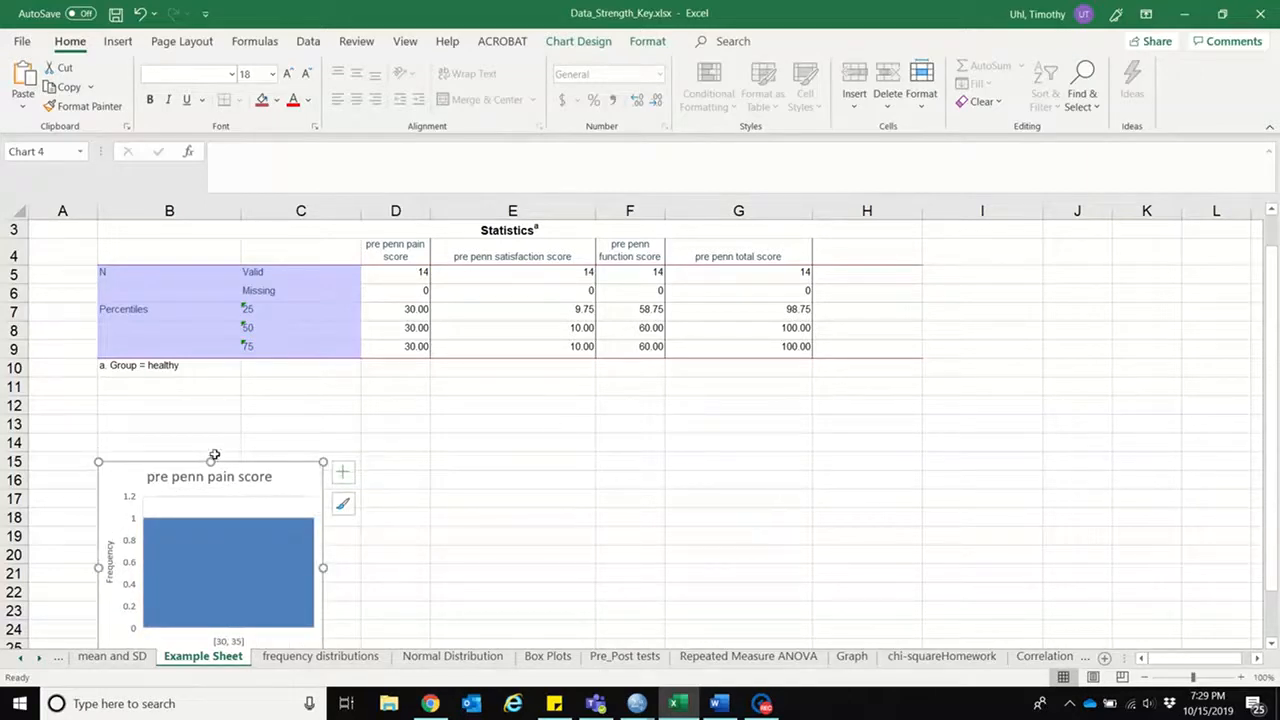
# Step: Enter the heading "Histograms of Healthy Group" in B13 above the chart
pyautogui.click(162, 420)
pyautogui.write('Hi')
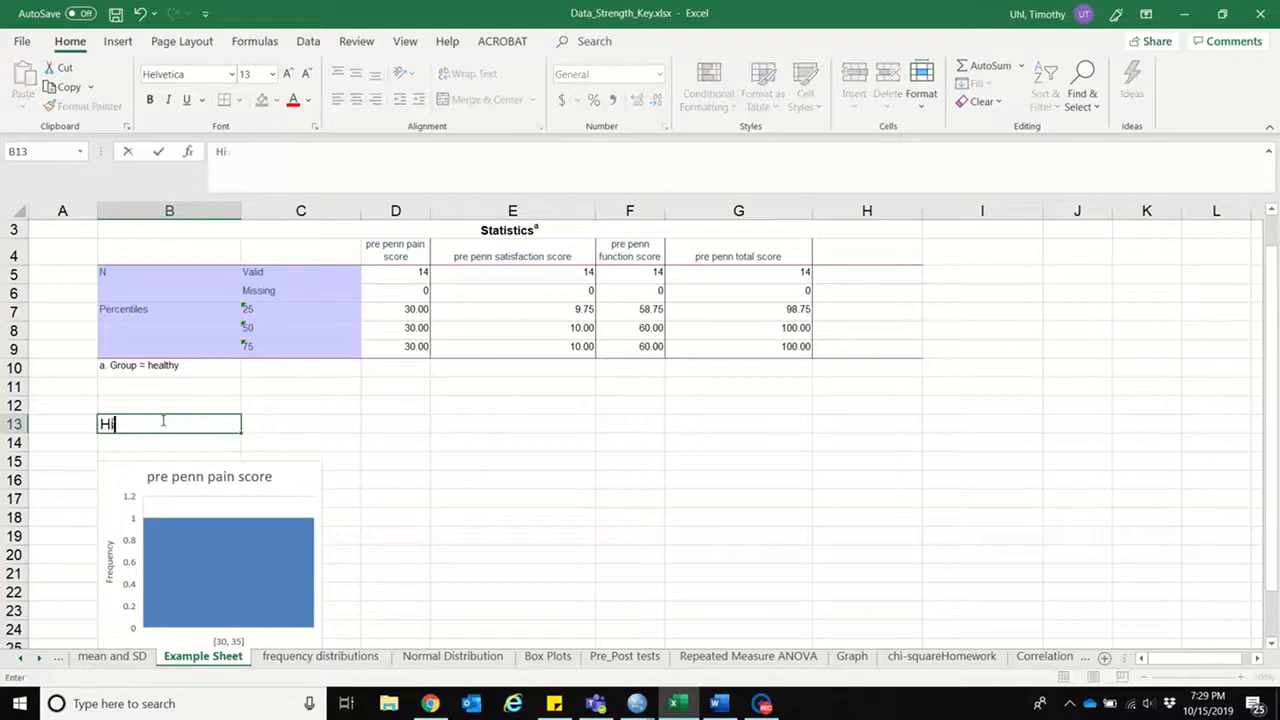
pyautogui.write('stogram')
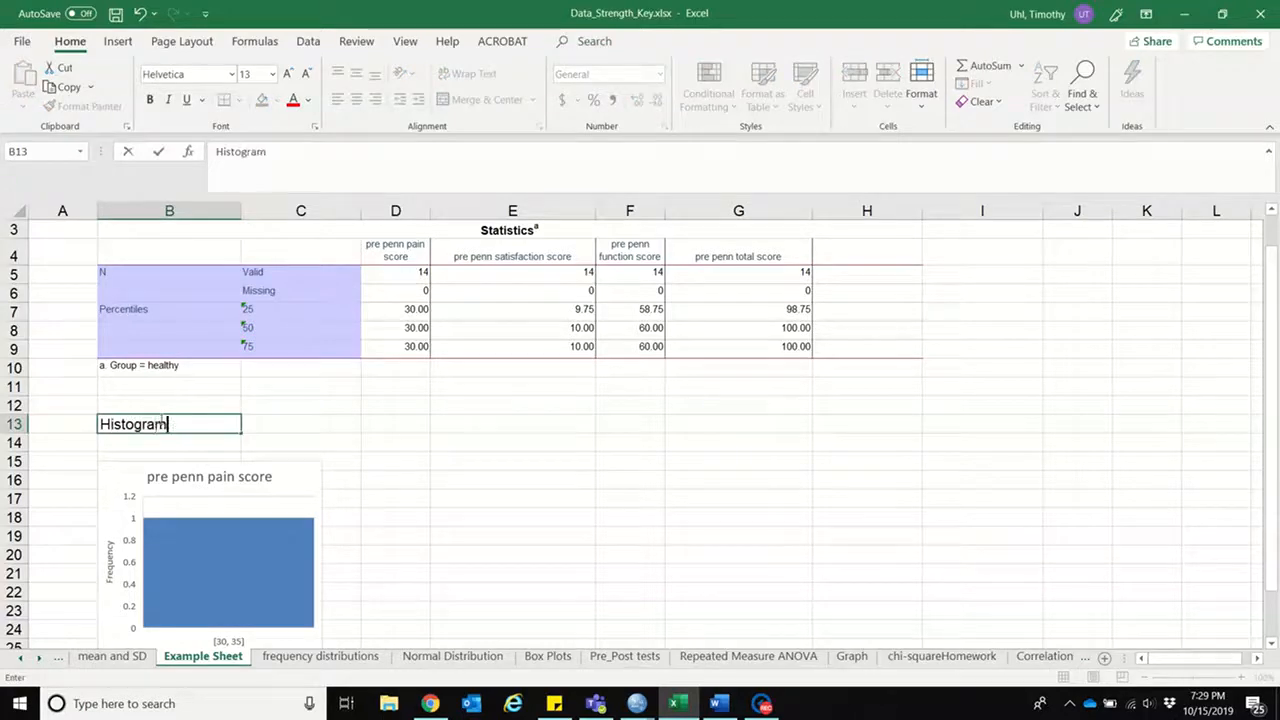
pyautogui.write('s of Health')
pyautogui.press('BackSpace')
pyautogui.write('Healthy Group')
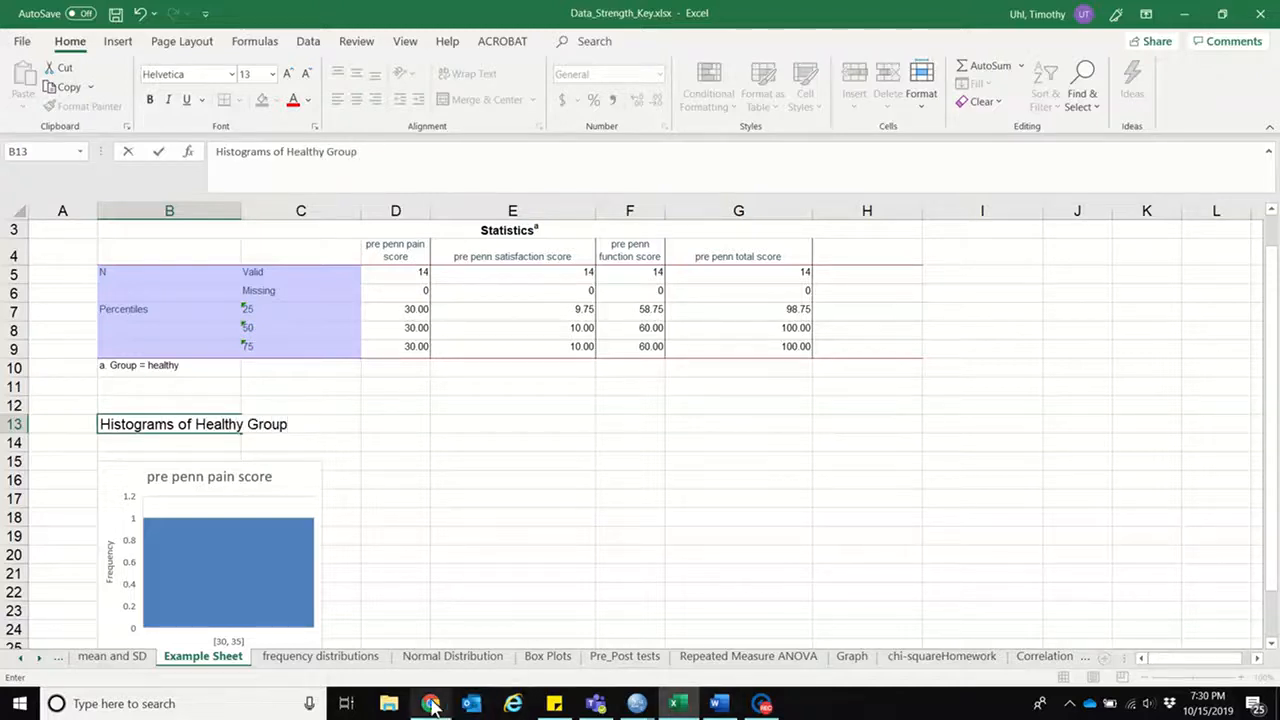
pyautogui.moveTo(432, 705)
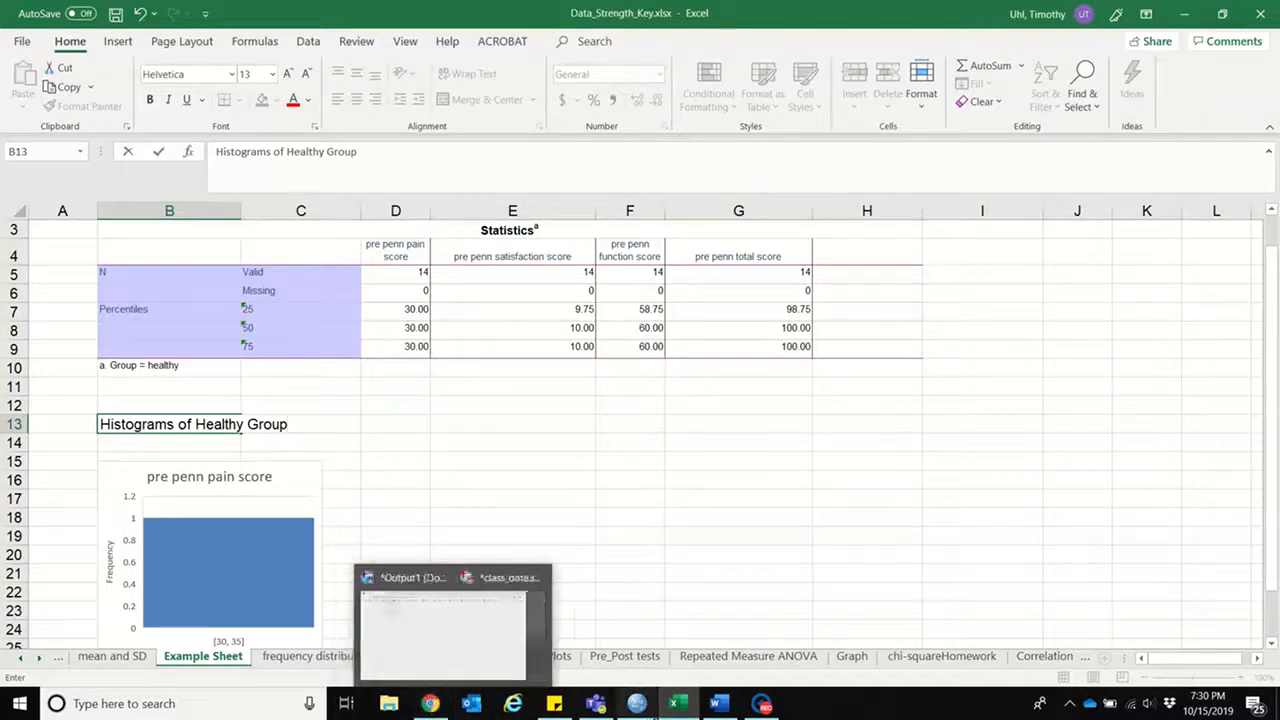
# Step: Switch to the SPSS output and copy the injured group's pre penn total score histogram
pyautogui.moveTo(637, 703)
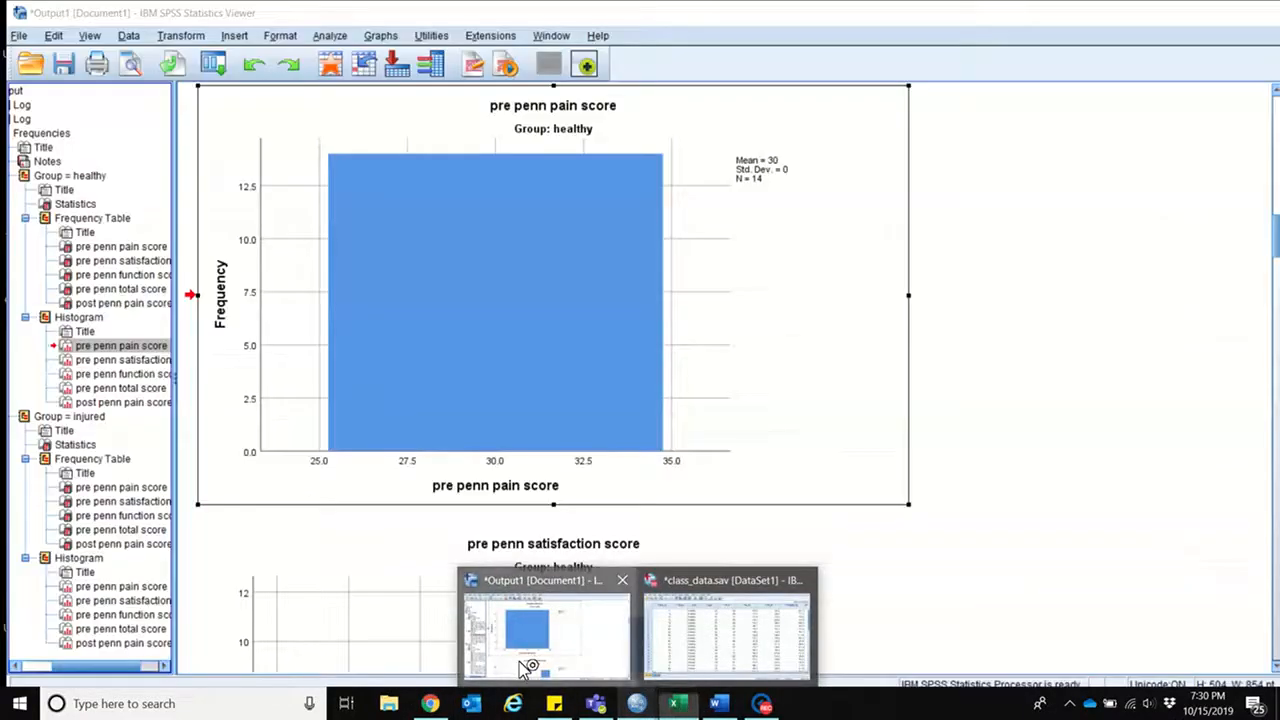
pyautogui.click(526, 668)
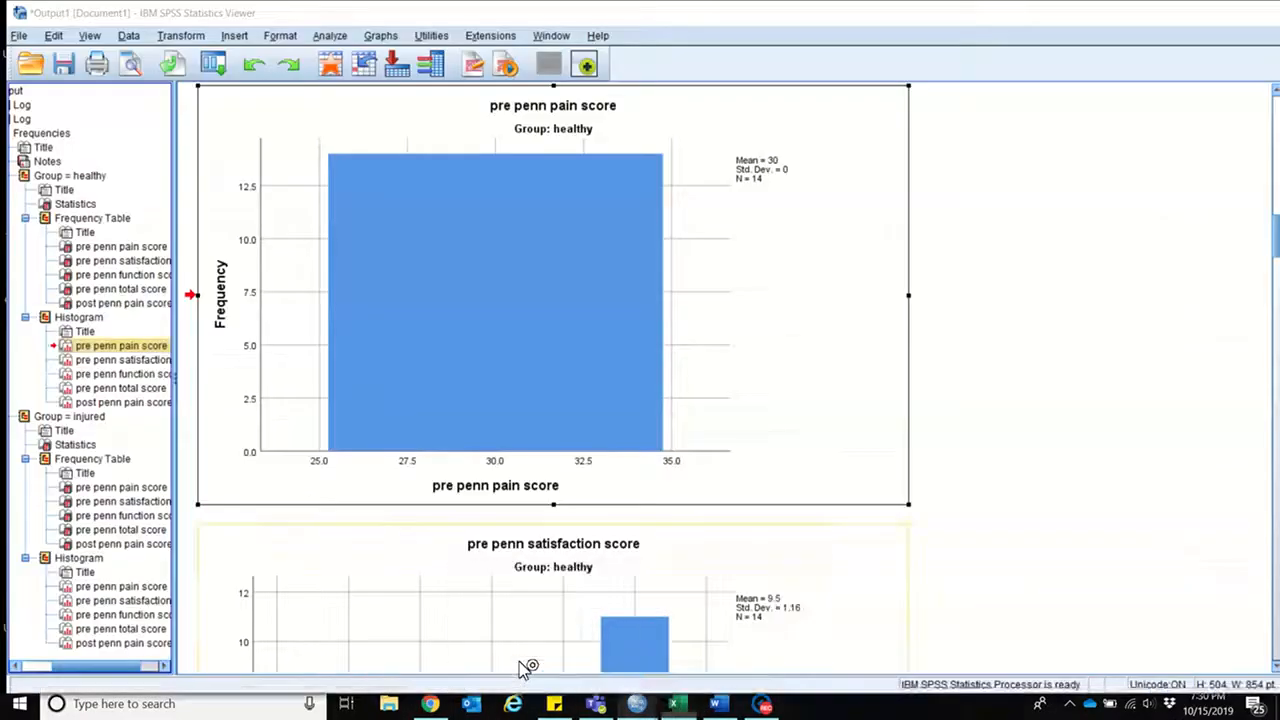
pyautogui.click(1270, 260)
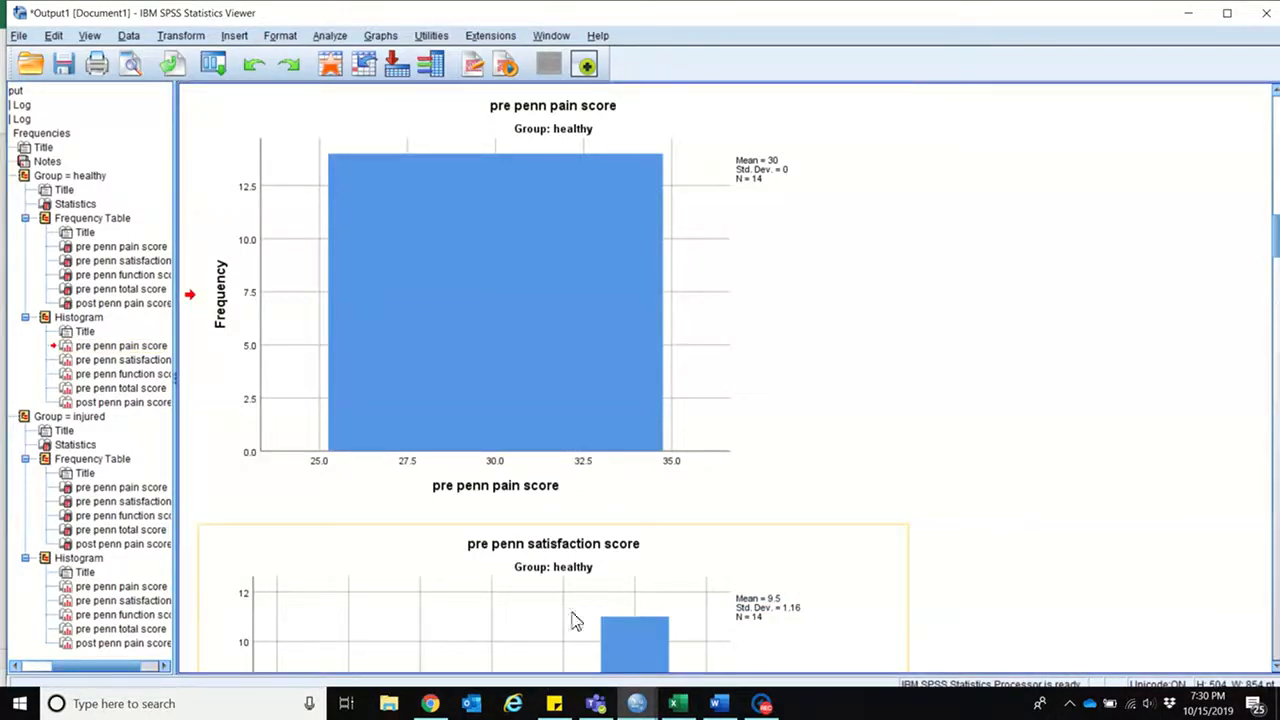
pyautogui.hotkey('ctrl', 'z')
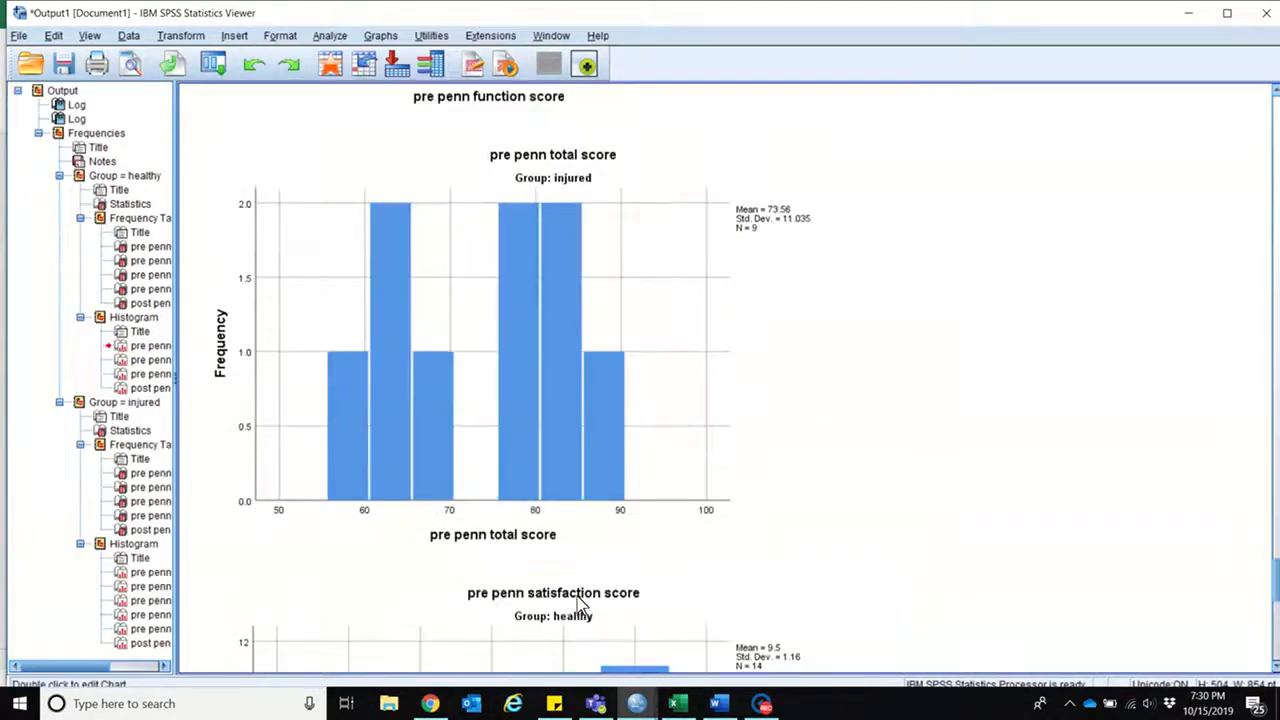
pyautogui.click(508, 371)
pyautogui.rightClick(508, 378)
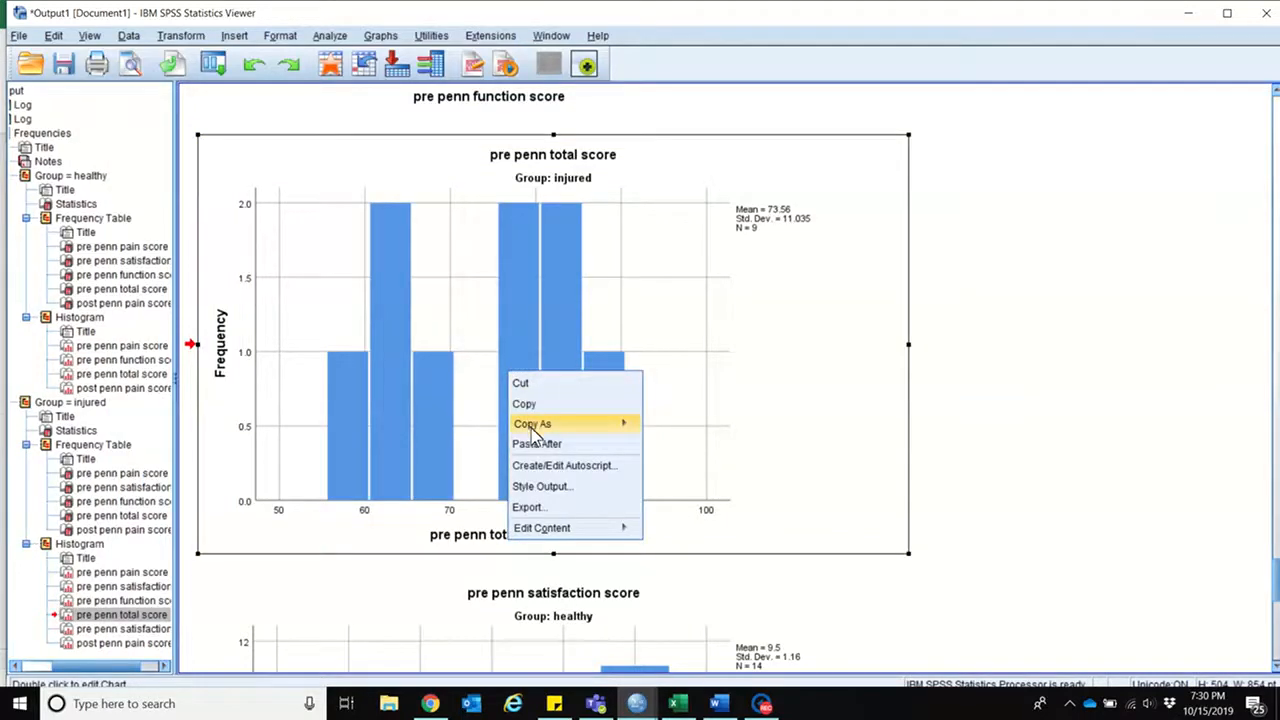
pyautogui.click(527, 401)
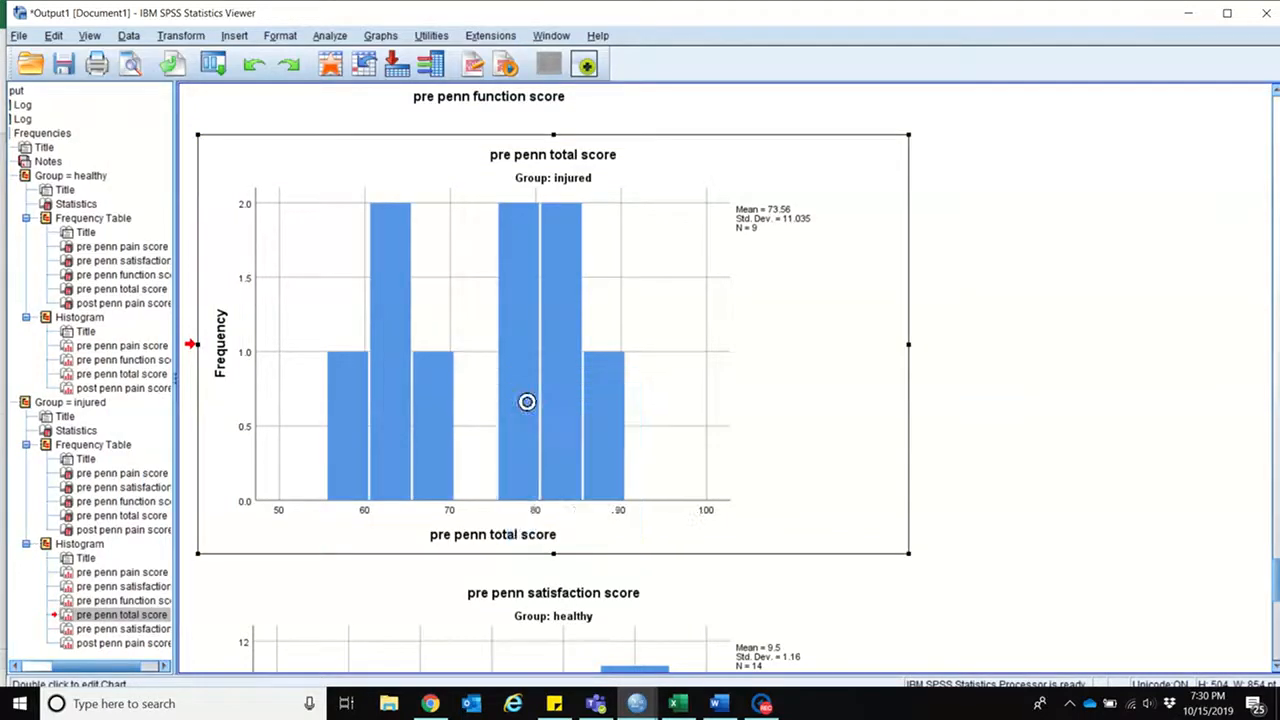
# Step: Try pasting the total score histogram as a chart at E15 of Excel's Example Sheet beside the pain score chart, and delete it
pyautogui.click(683, 708)
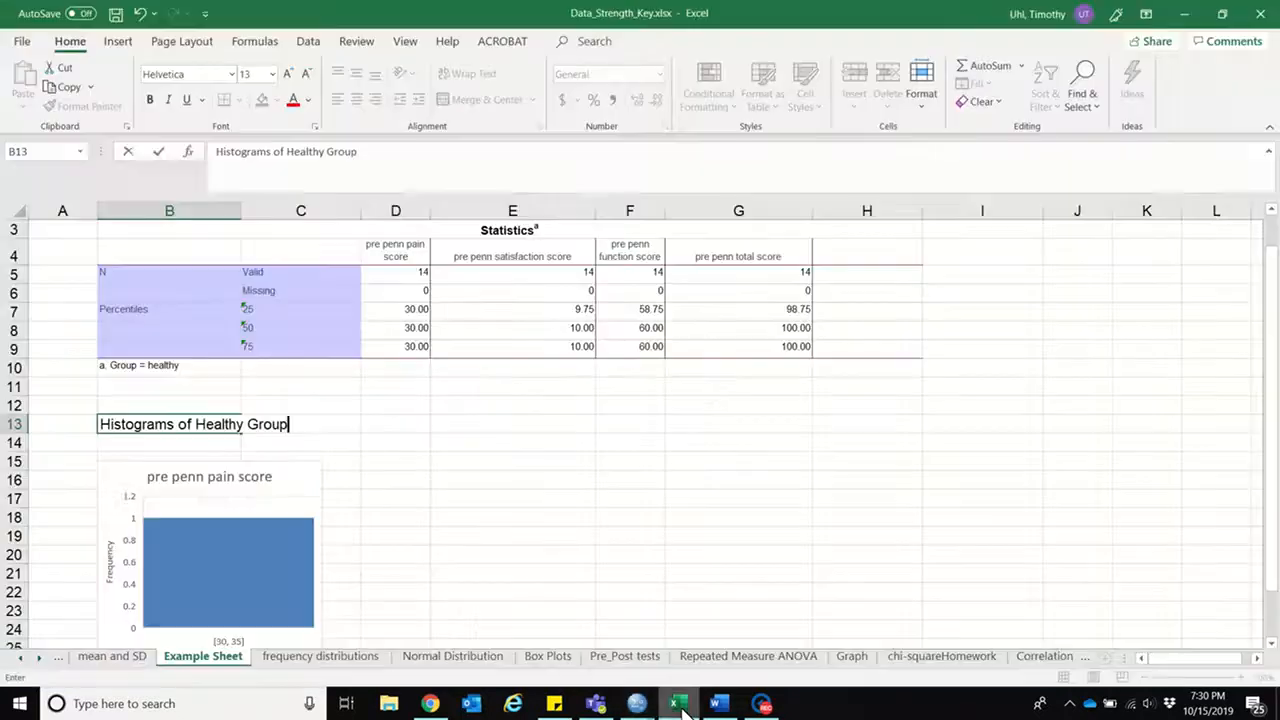
pyautogui.click(445, 464)
pyautogui.rightClick(446, 465)
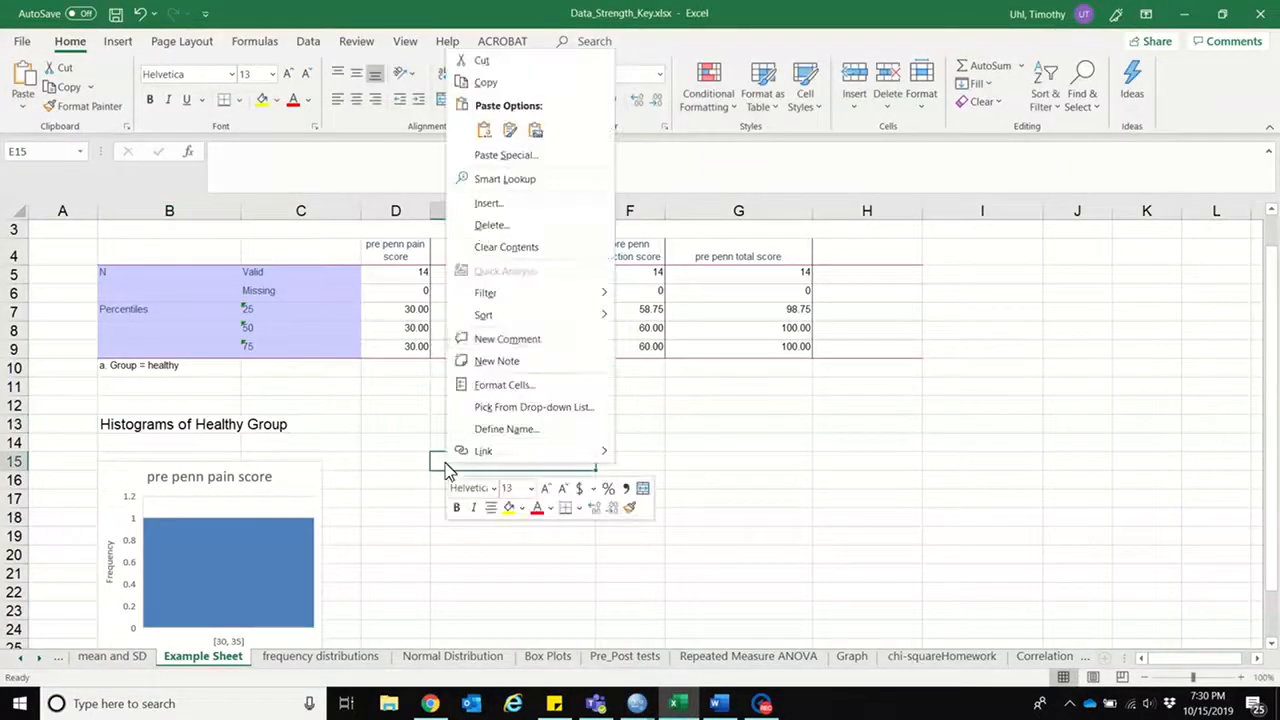
pyautogui.click(486, 131)
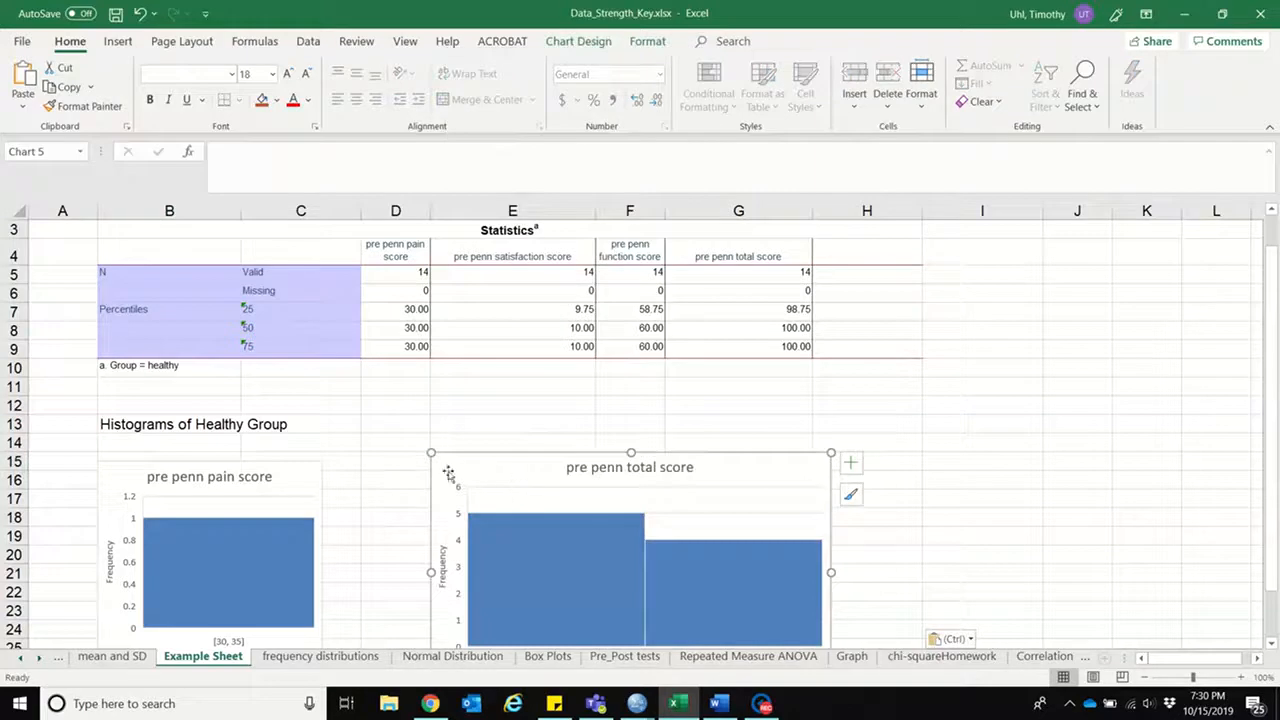
pyautogui.moveTo(562, 454); pyautogui.dragTo(498, 462)
pyautogui.moveTo(1272, 515); pyautogui.dragTo(1272, 529)
pyautogui.moveTo(1279, 666); pyautogui.dragTo(1278, 664)
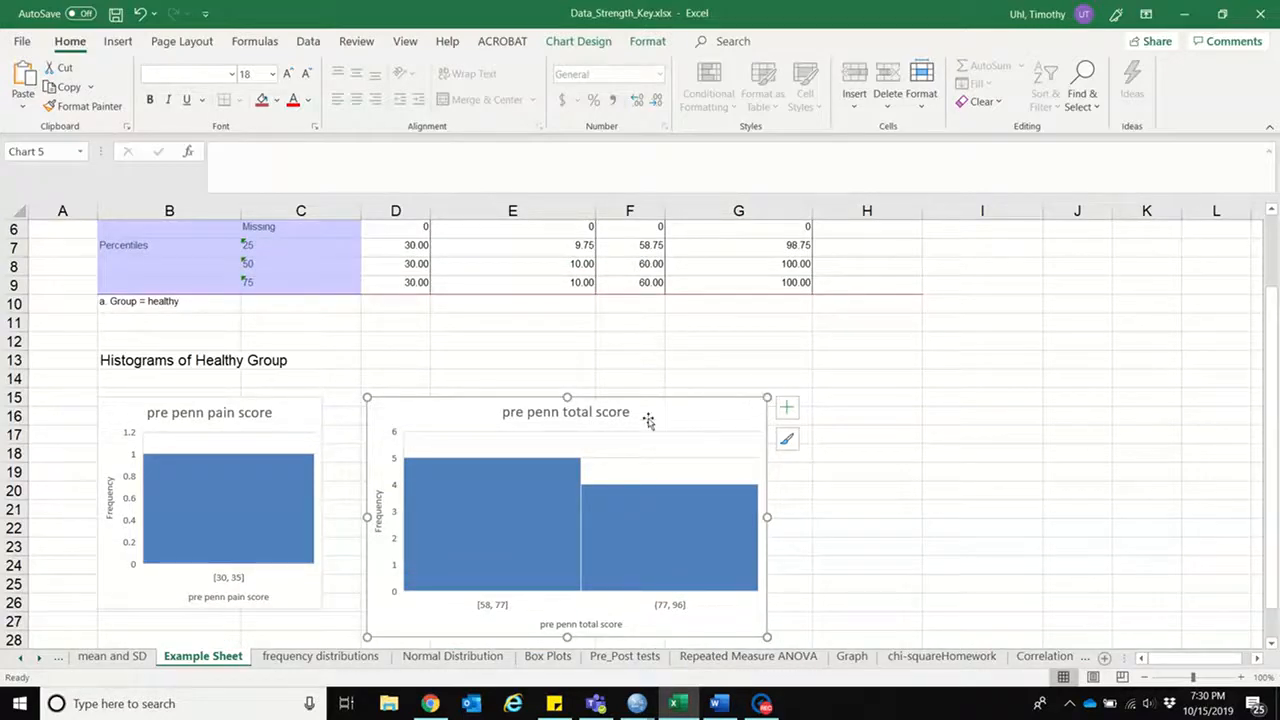
pyautogui.press('Delete')
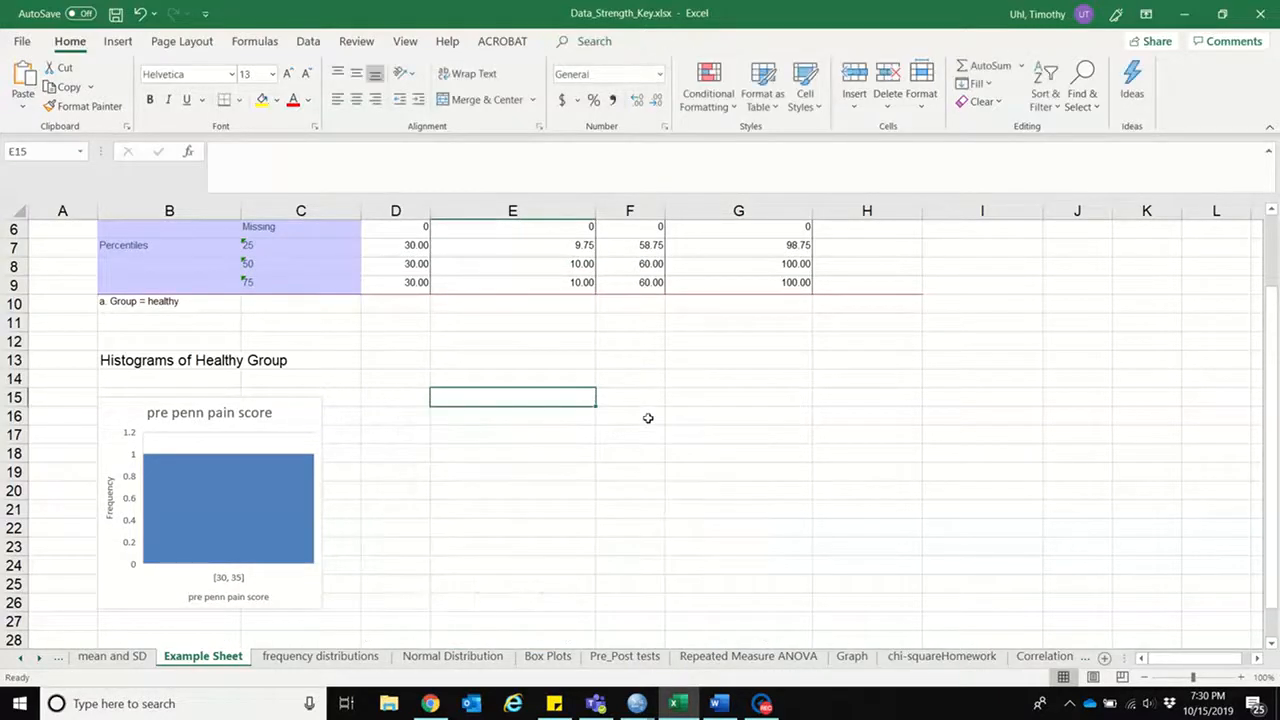
# Step: Switch to the SPSS output and copy the healthy group's pre penn function score histogram
pyautogui.moveTo(421, 708)
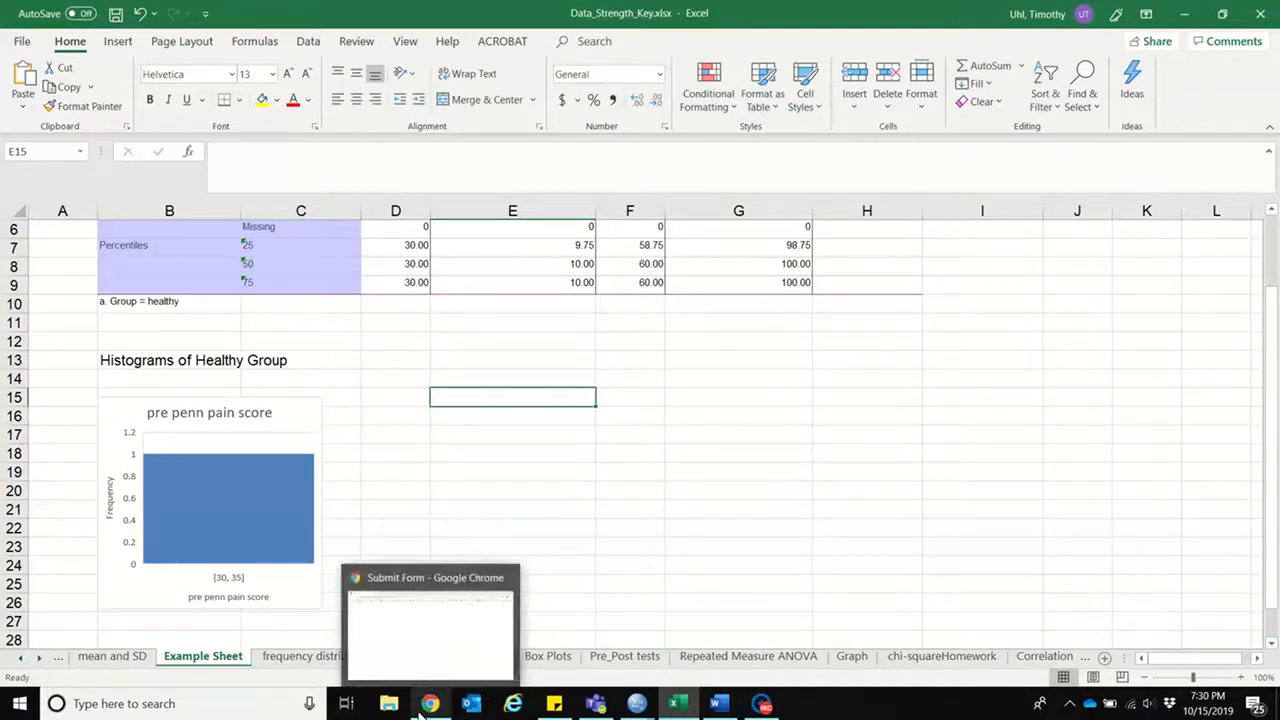
pyautogui.moveTo(637, 703)
pyautogui.click(522, 652)
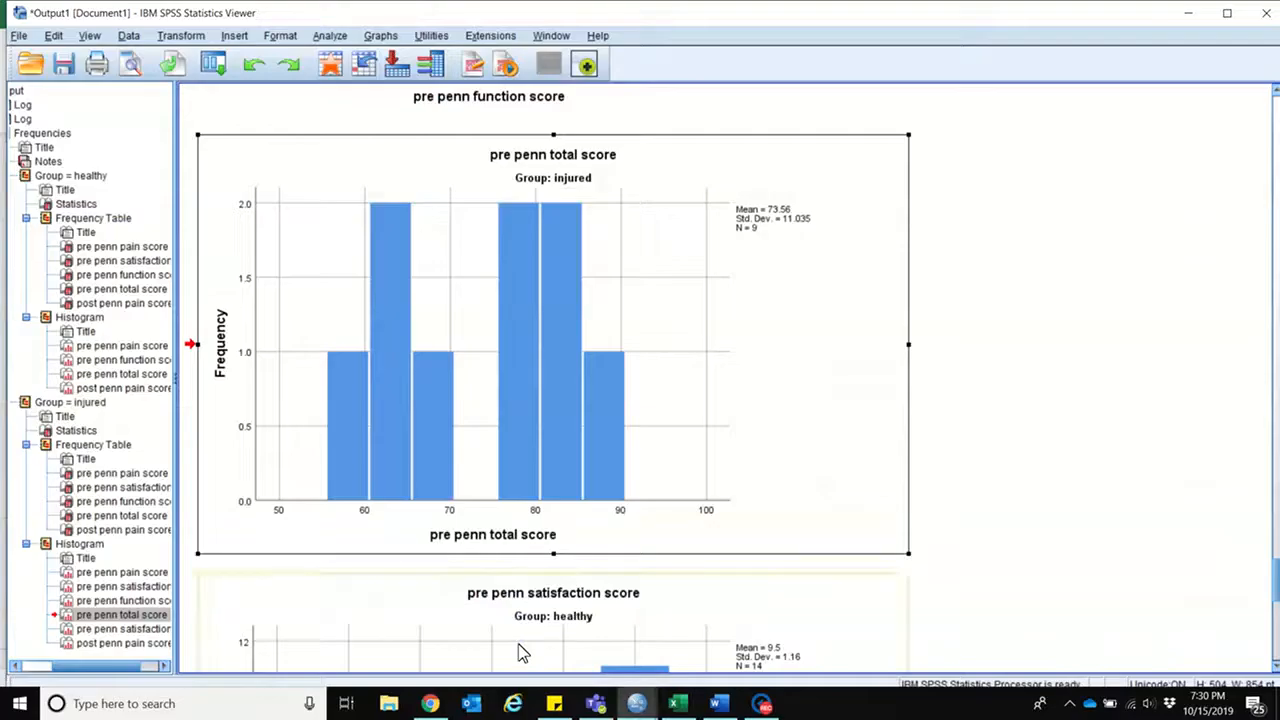
pyautogui.click(118, 262)
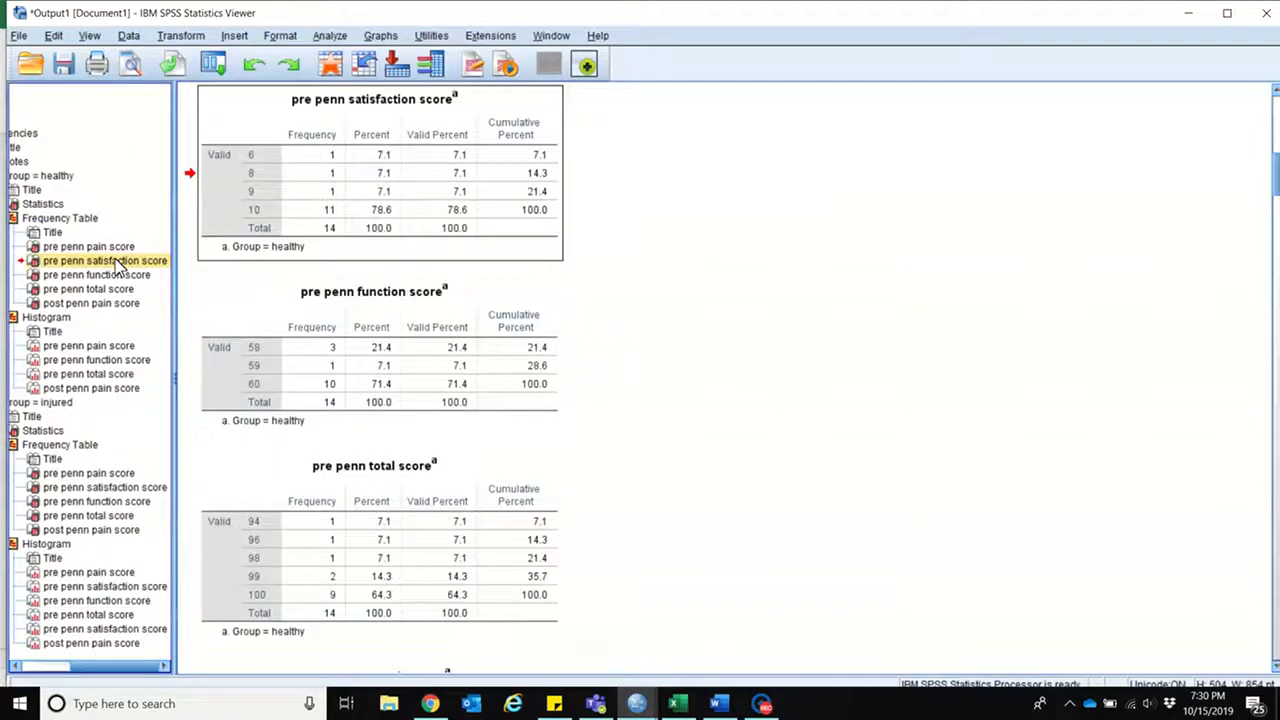
pyautogui.click(100, 361)
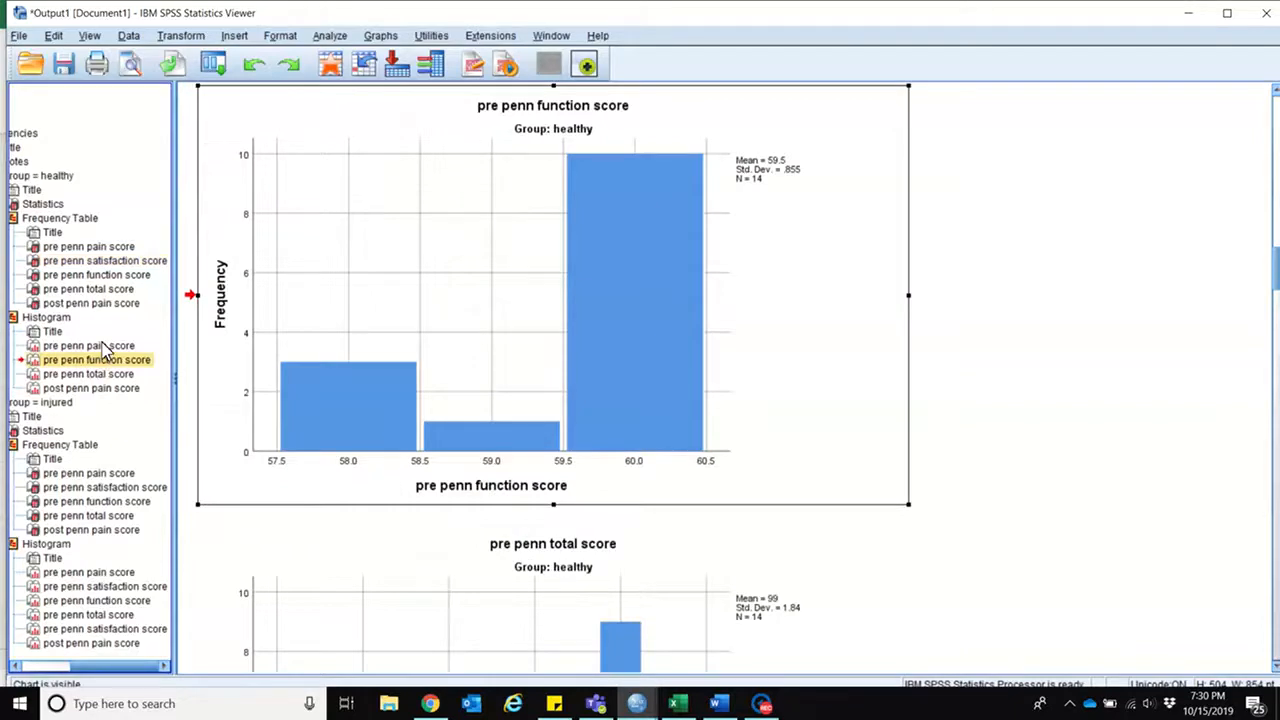
pyautogui.click(105, 346)
pyautogui.click(105, 361)
pyautogui.rightClick(776, 263)
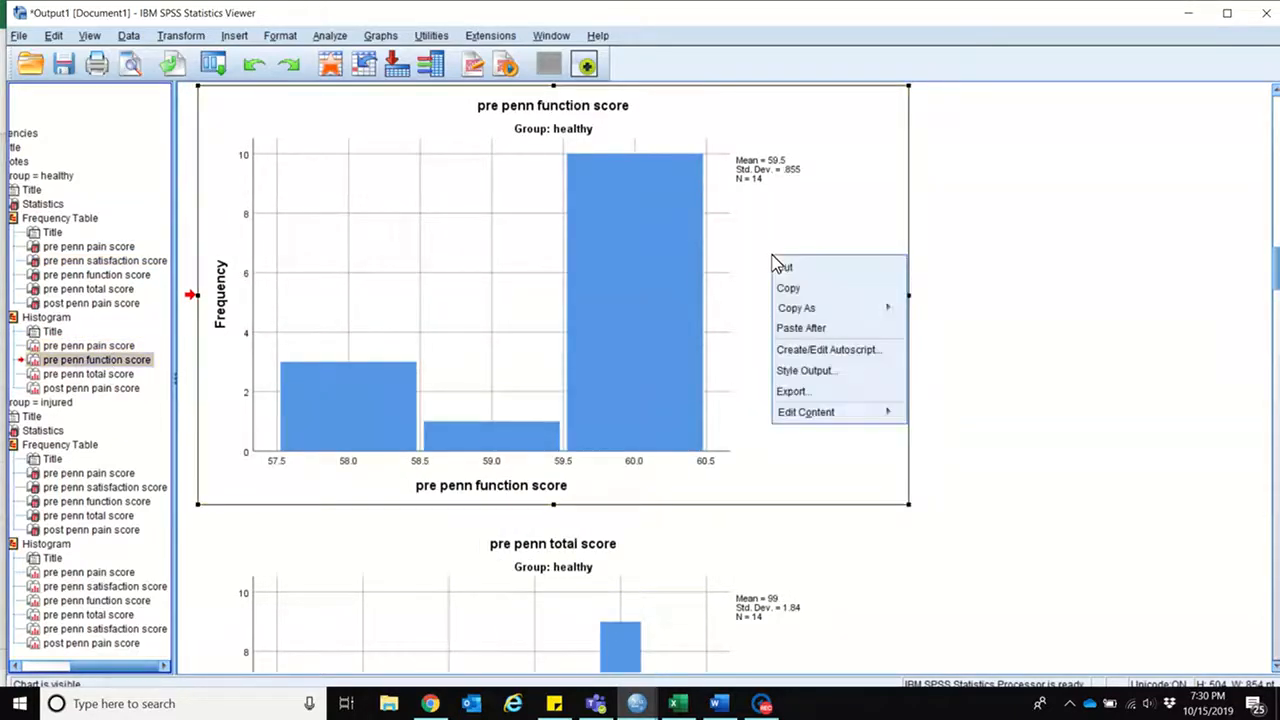
pyautogui.click(790, 287)
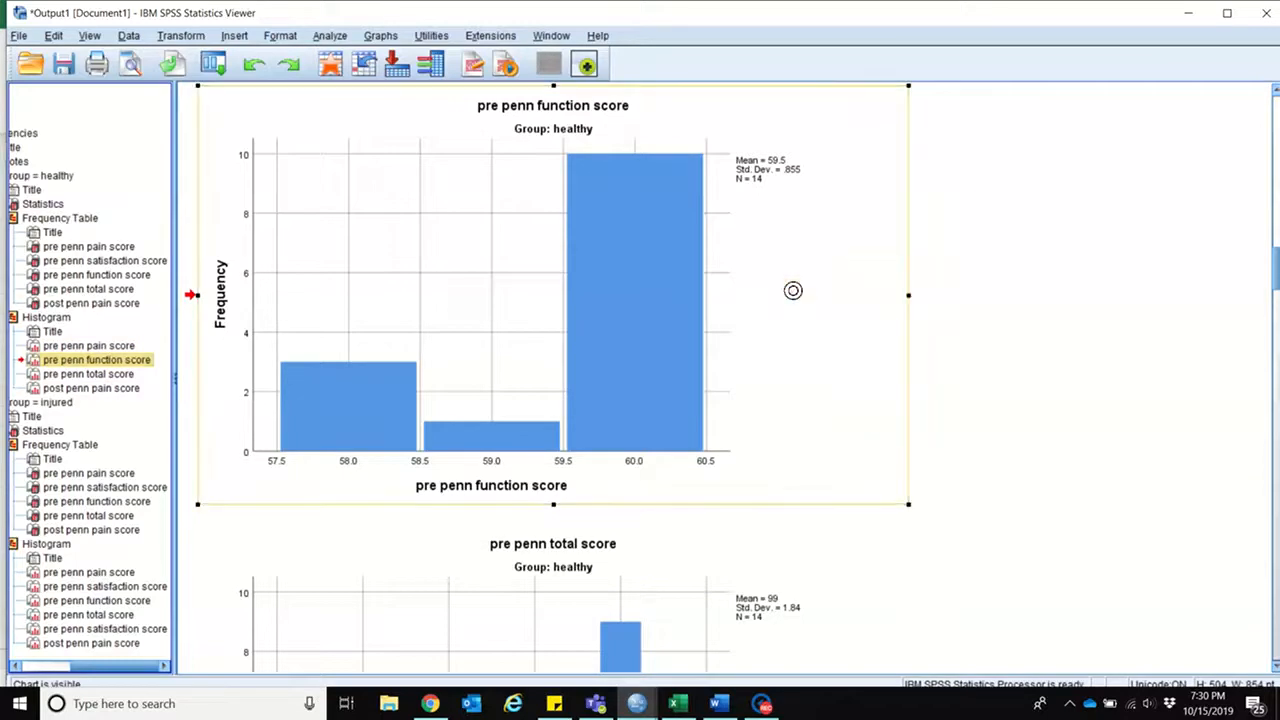
# Step: Try pasting the function score histogram as a chart at E19 of Excel's Example Sheet, and delete it
pyautogui.click(675, 703)
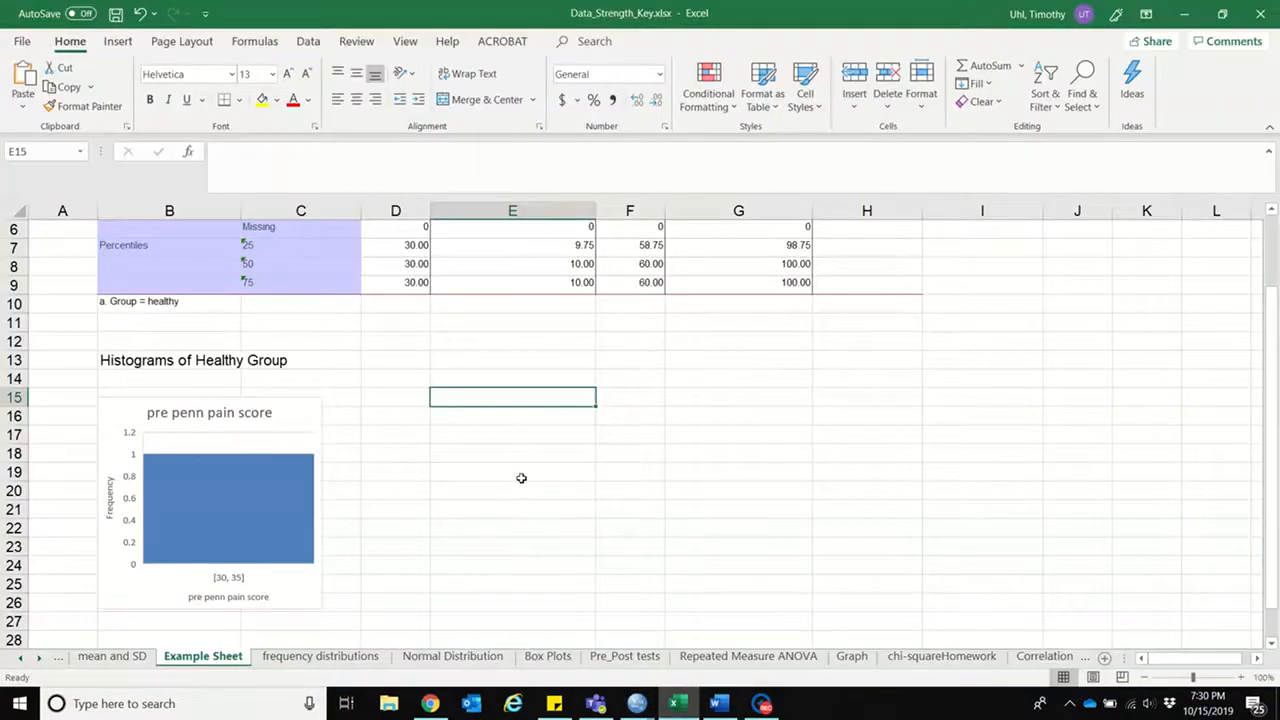
pyautogui.rightClick(521, 478)
pyautogui.click(558, 156)
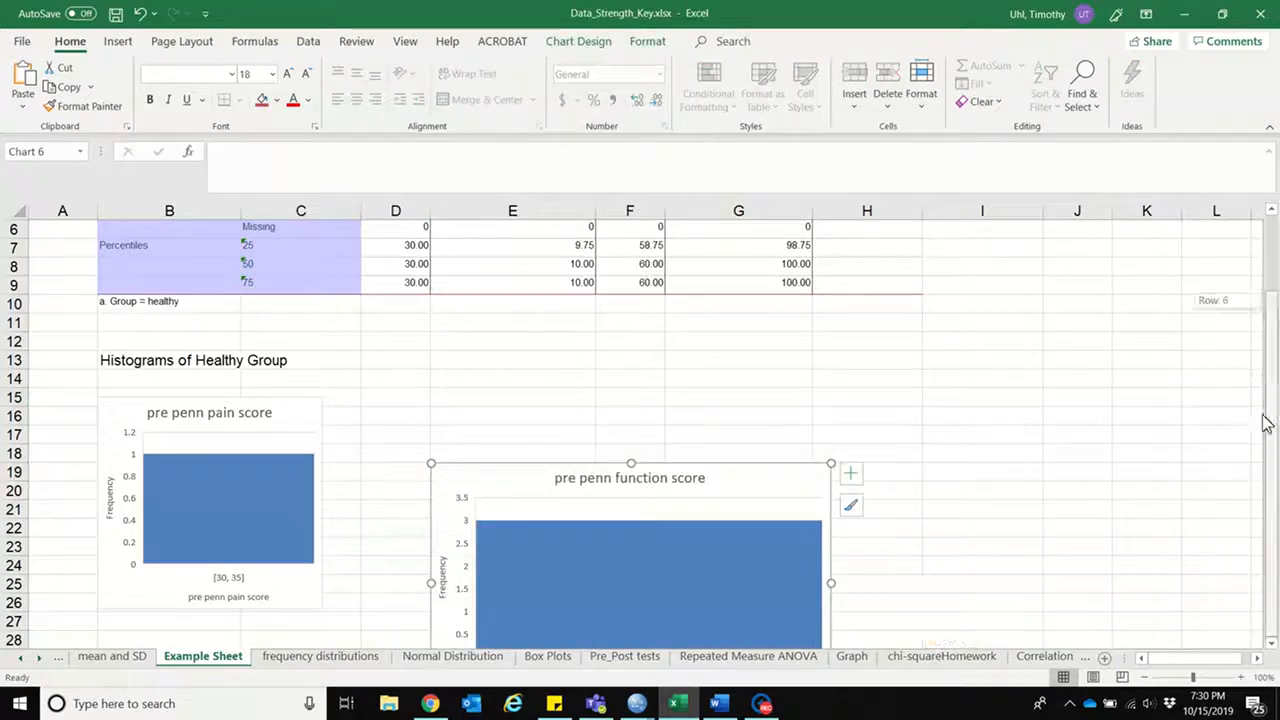
pyautogui.moveTo(1275, 530); pyautogui.dragTo(1275, 536)
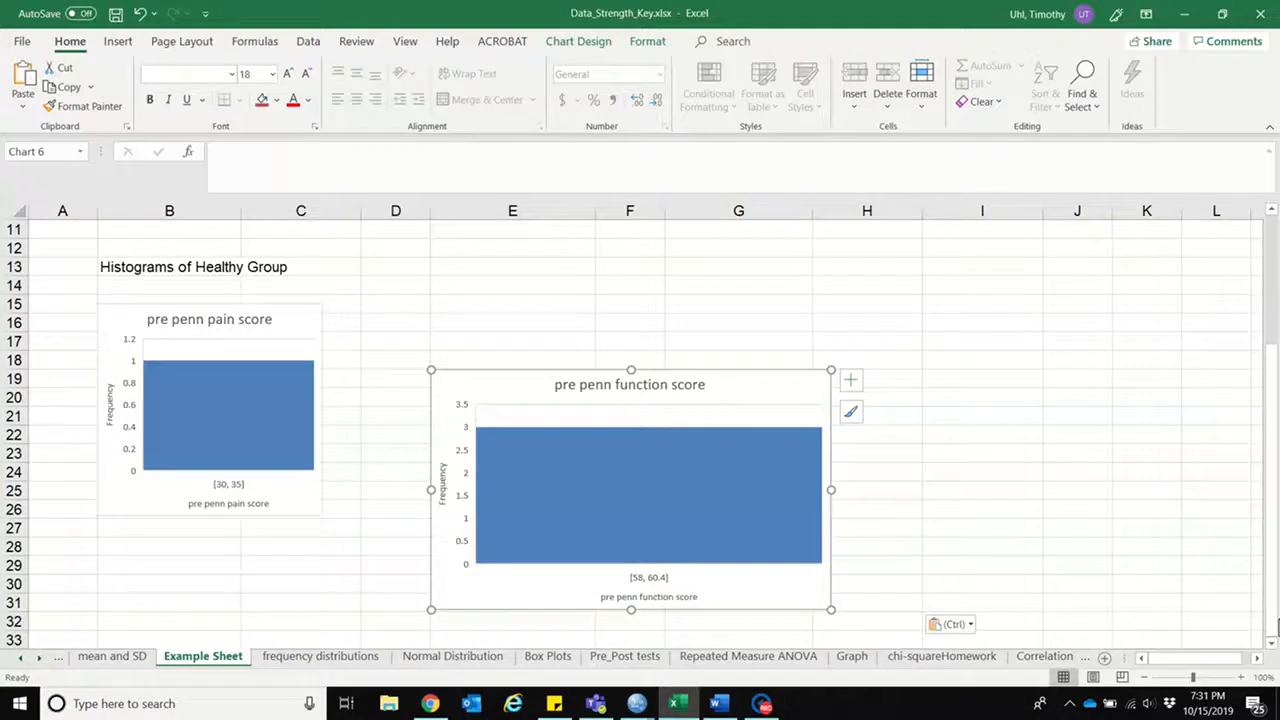
pyautogui.press('Delete')
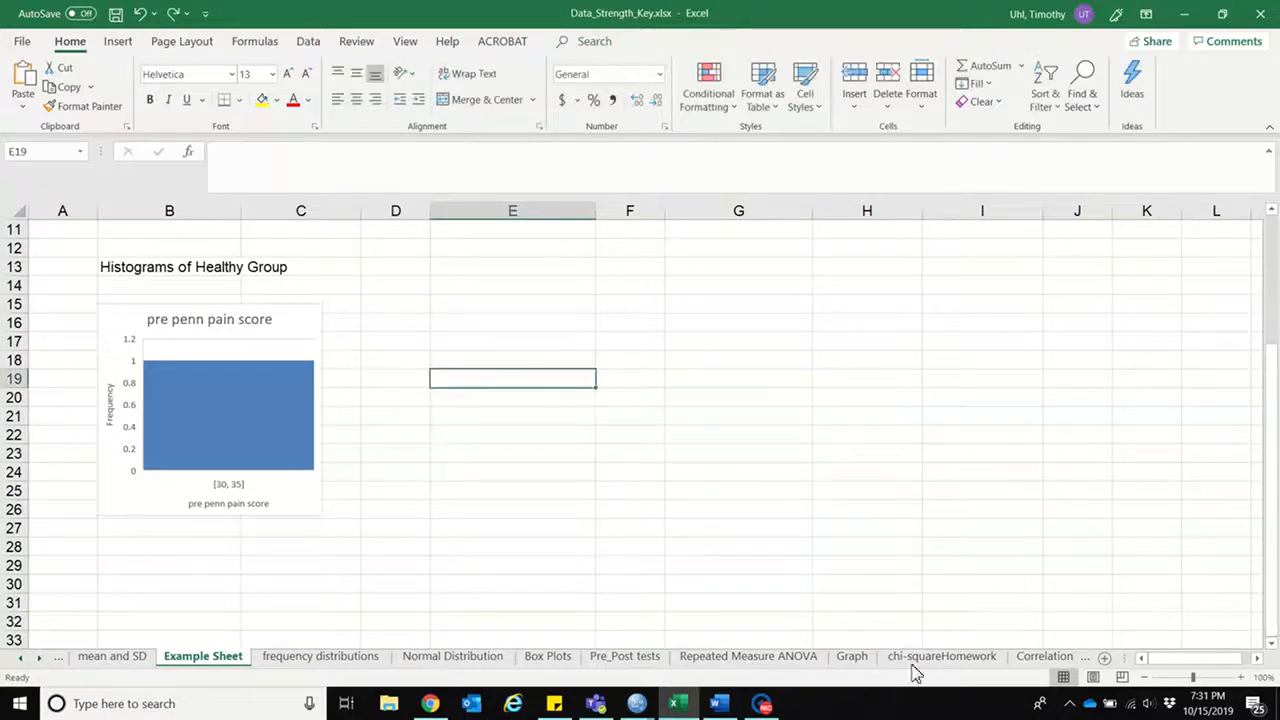
# Step: Paste the function score histogram as a picture at E16 and shrink it to about rows 16 to 25 within columns E to G
pyautogui.moveTo(625, 708)
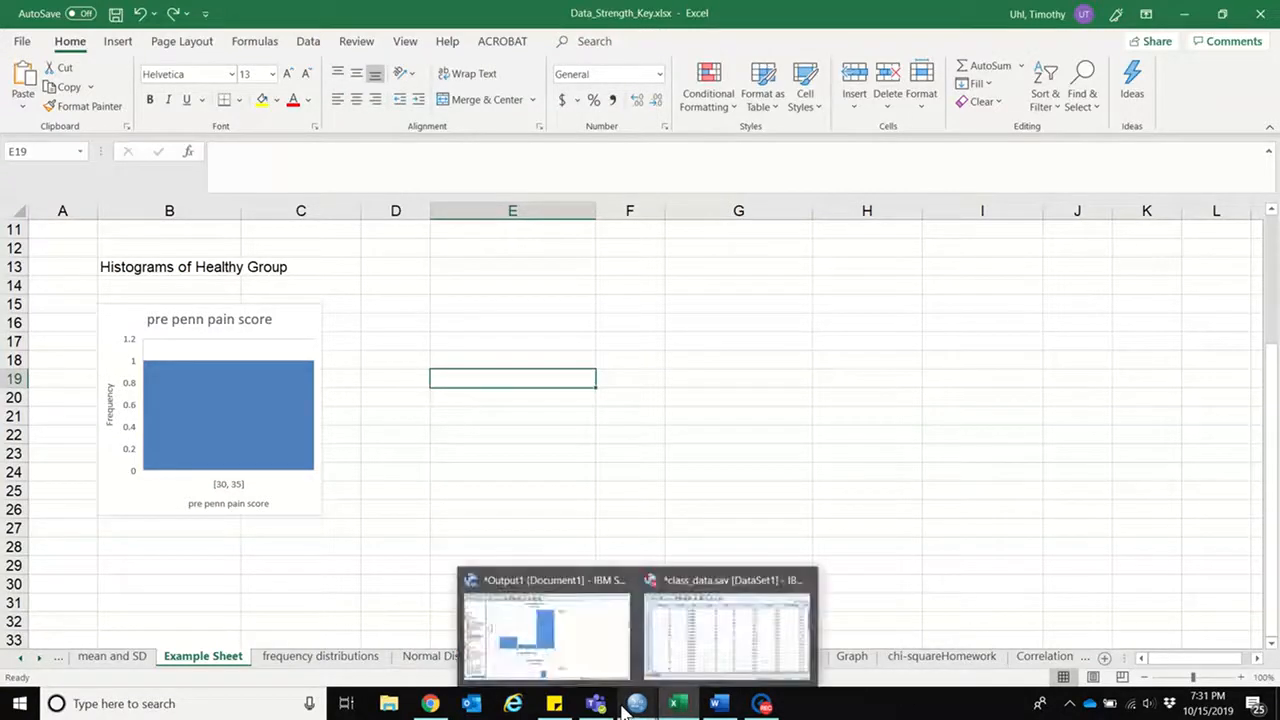
pyautogui.click(498, 324)
pyautogui.rightClick(498, 324)
pyautogui.click(563, 351)
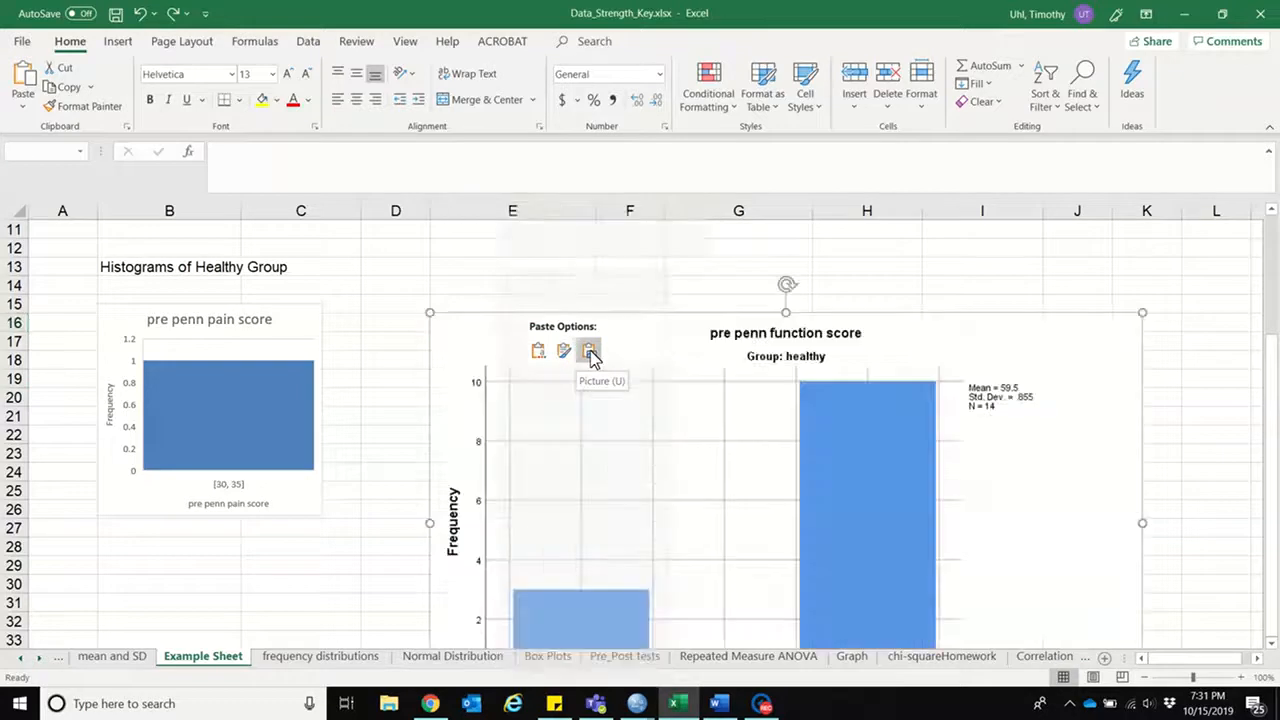
pyautogui.click(589, 351)
pyautogui.moveTo(1273, 575)
pyautogui.mouseDown()
pyautogui.moveTo(1276, 408)
pyautogui.moveTo(1276, 560)
pyautogui.mouseUp()
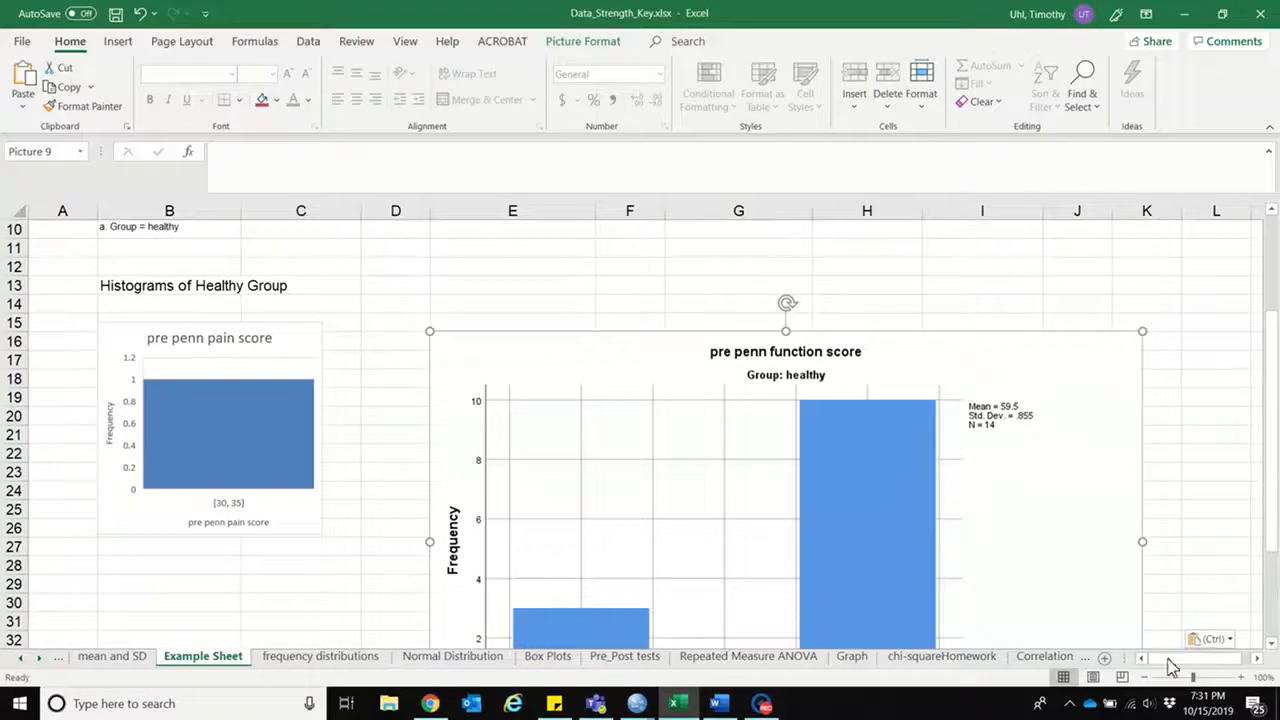
pyautogui.click(1273, 638)
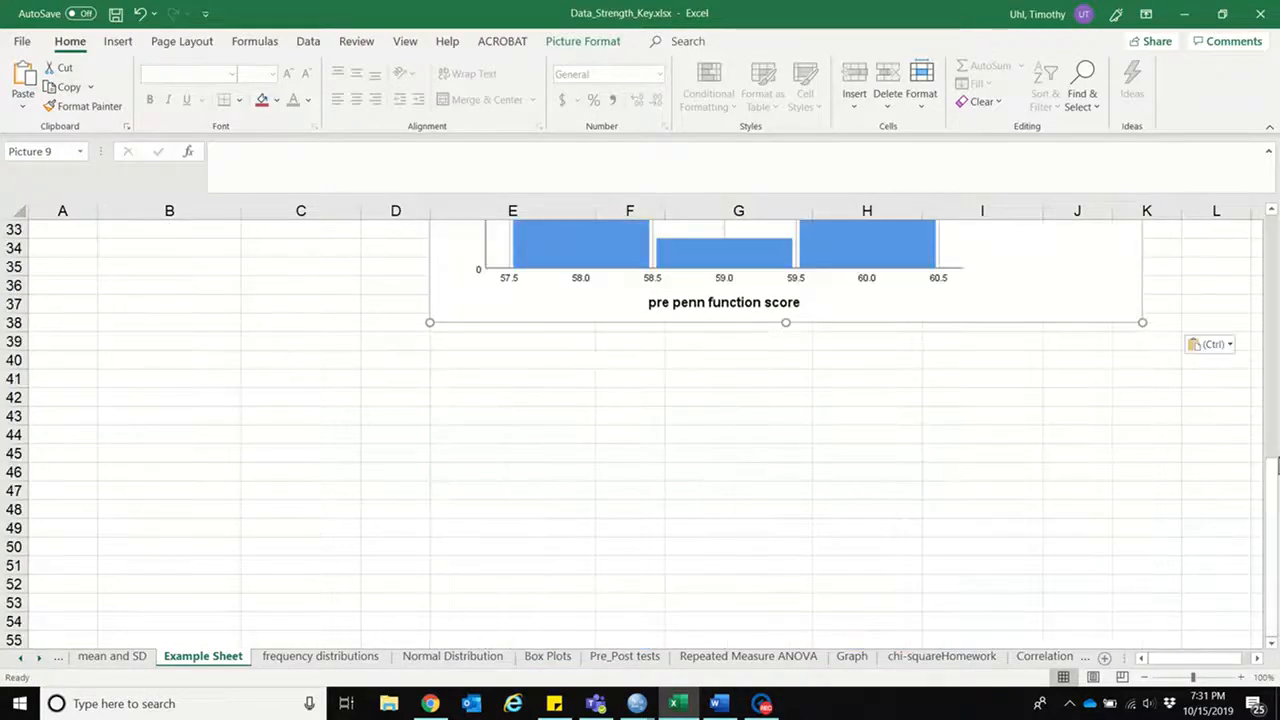
pyautogui.moveTo(1276, 485); pyautogui.dragTo(1270, 443)
pyautogui.moveTo(1143, 525); pyautogui.dragTo(717, 289)
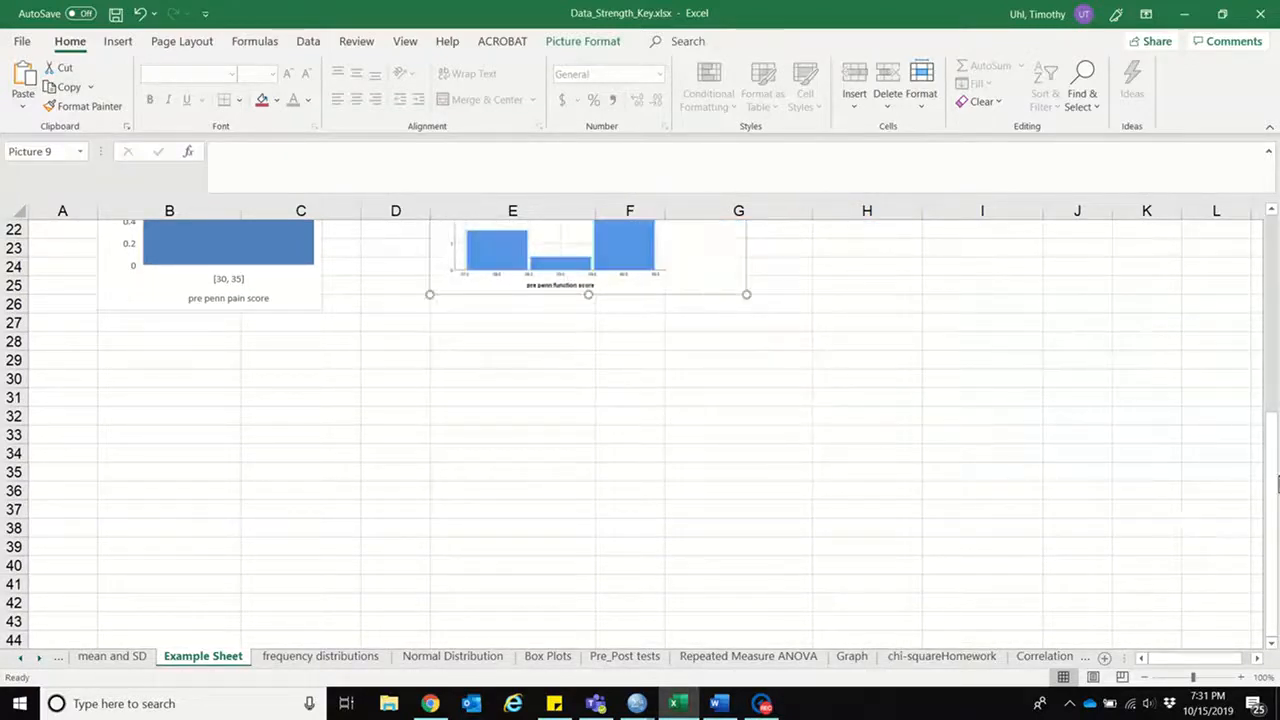
pyautogui.scroll(6, 1275, 510)
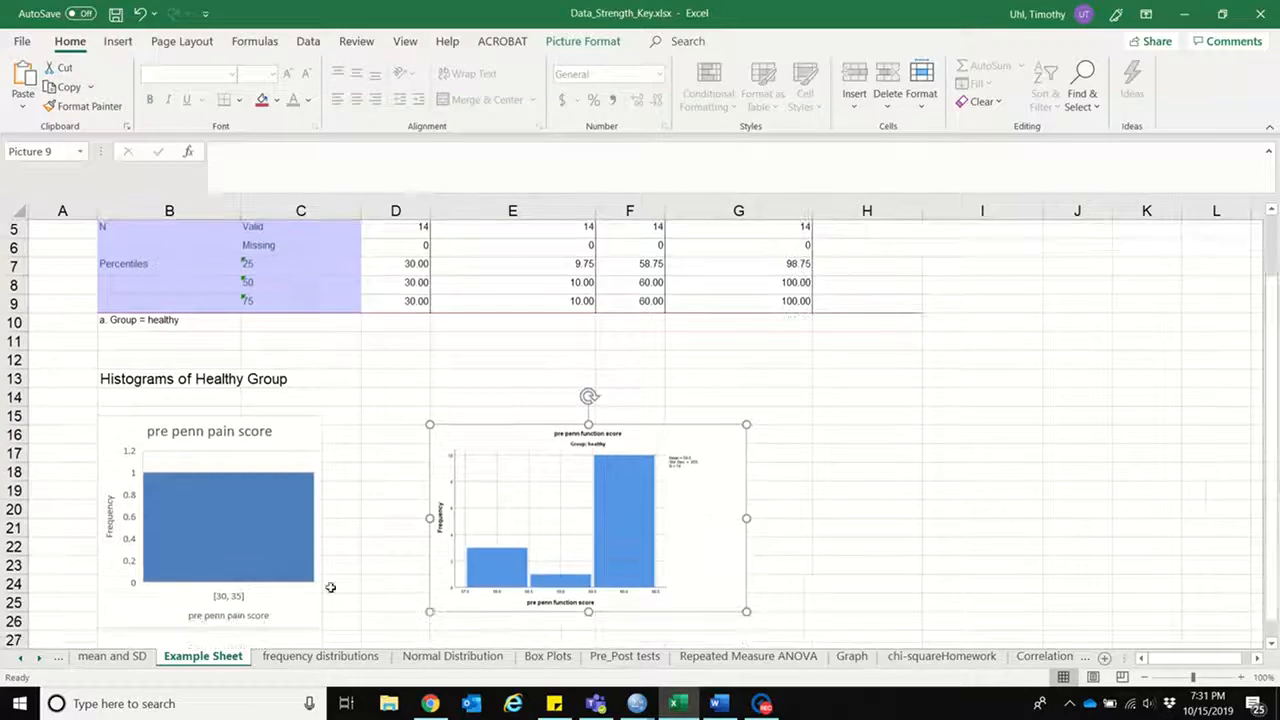
# Step: Remove the whole pre penn pain score chart below the "Histograms of Healthy Group" heading
pyautogui.click(240, 505)
pyautogui.press('Delete')
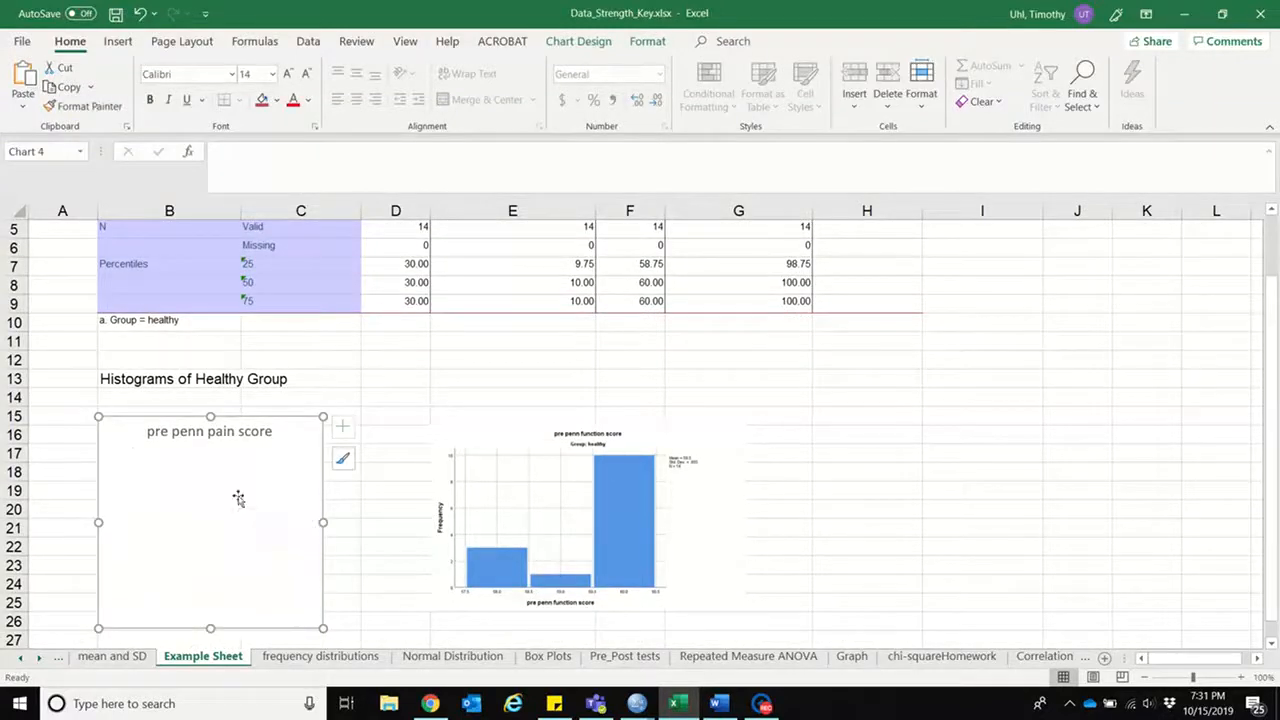
pyautogui.click(239, 411)
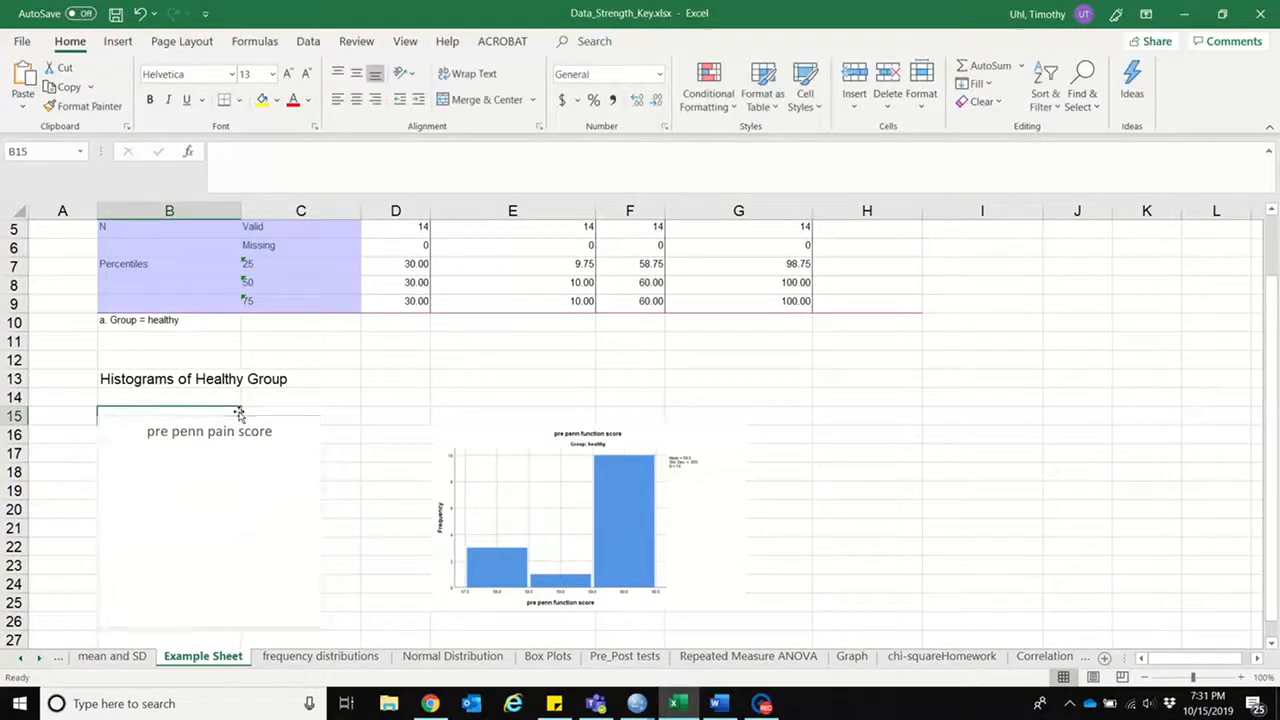
pyautogui.click(244, 418)
pyautogui.click(243, 416)
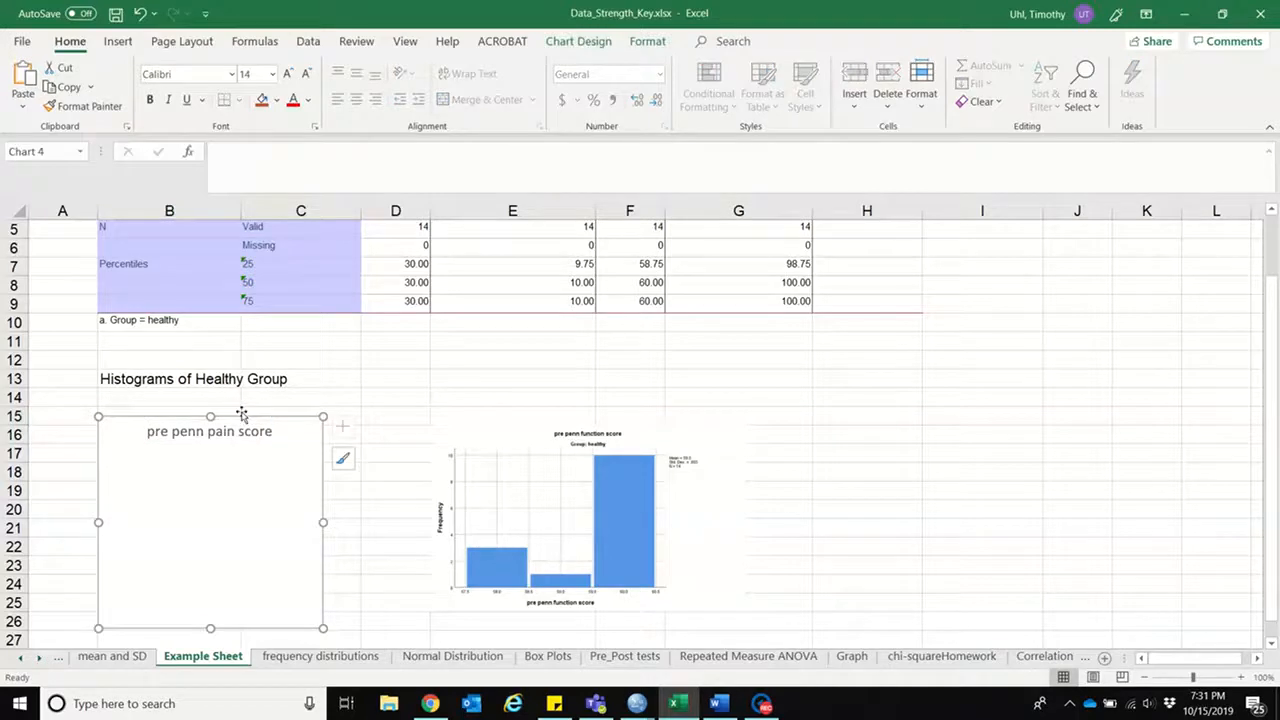
pyautogui.rightClick(282, 421)
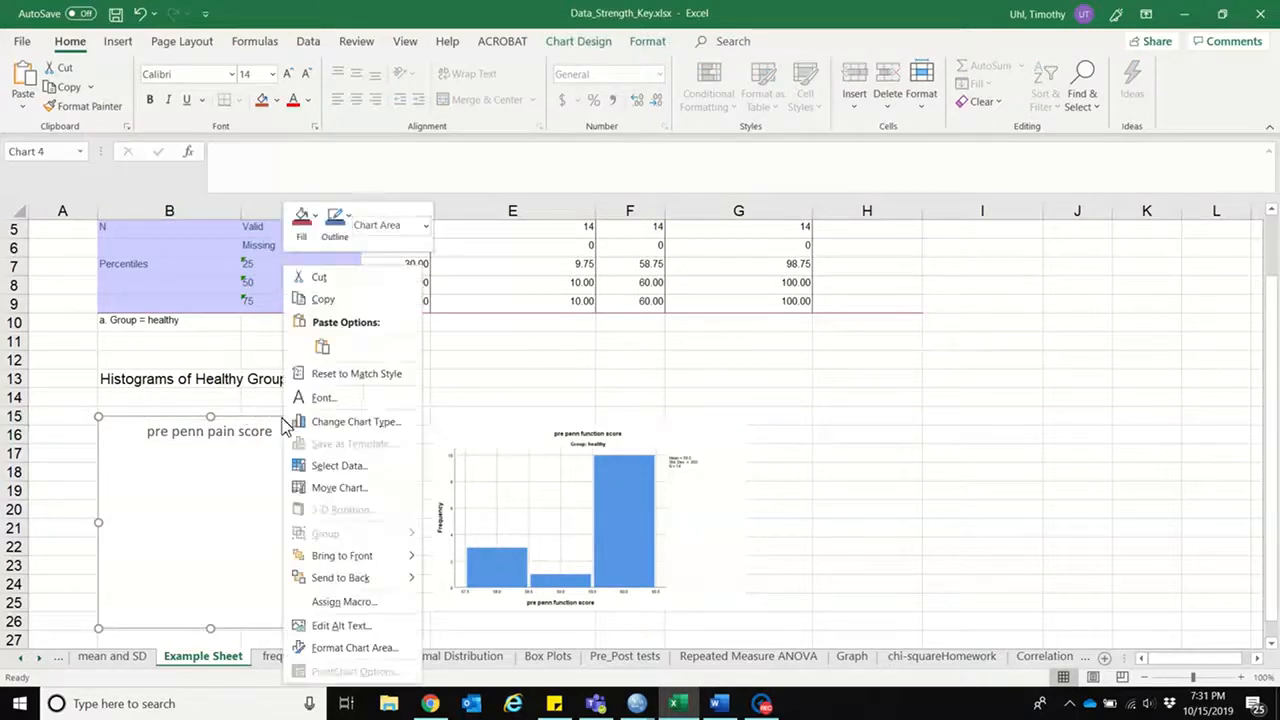
pyautogui.click(315, 278)
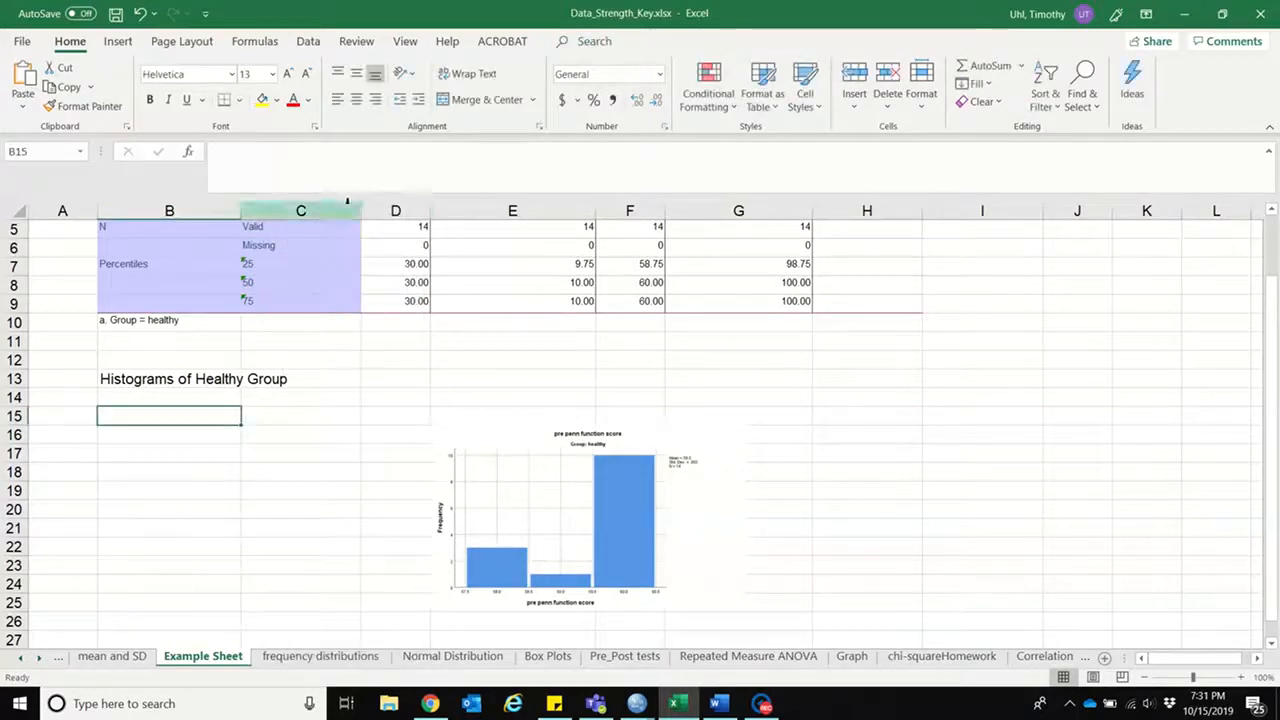
# Step: Copy the healthy group's pre penn pain score histogram from the SPSS output and return to the Excel worksheet
pyautogui.click(641, 710)
pyautogui.click(560, 672)
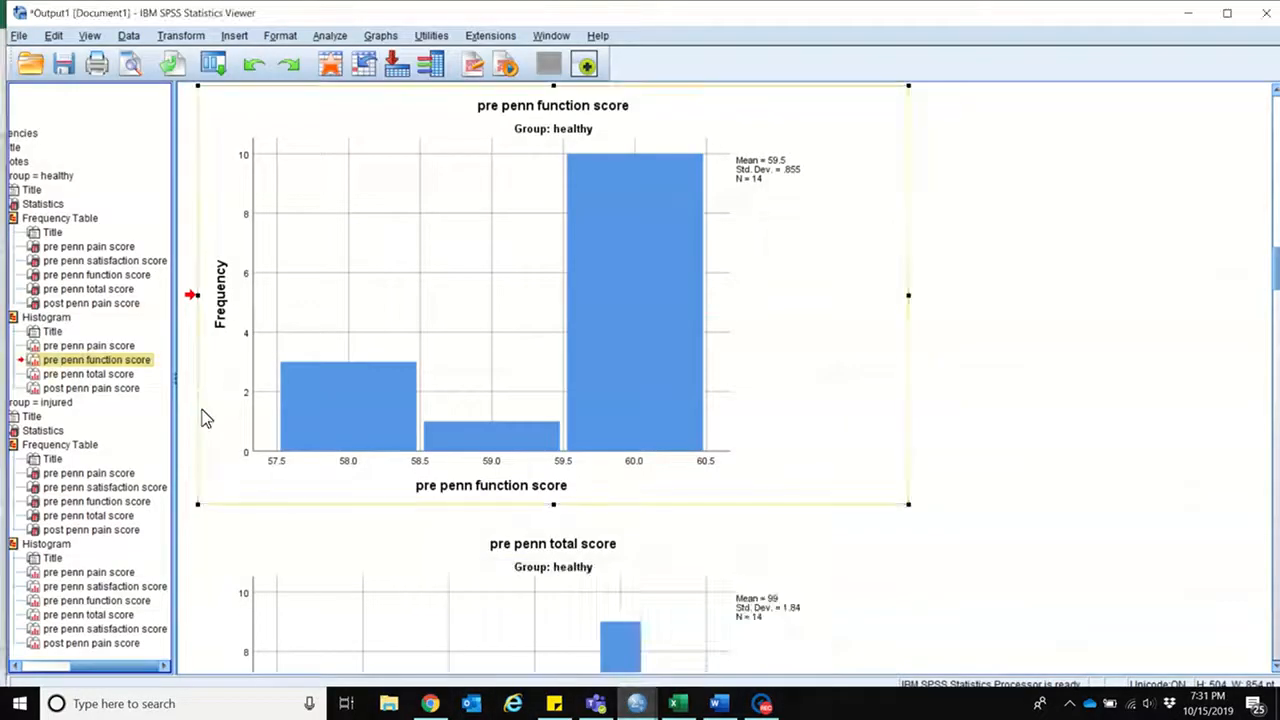
pyautogui.click(98, 345)
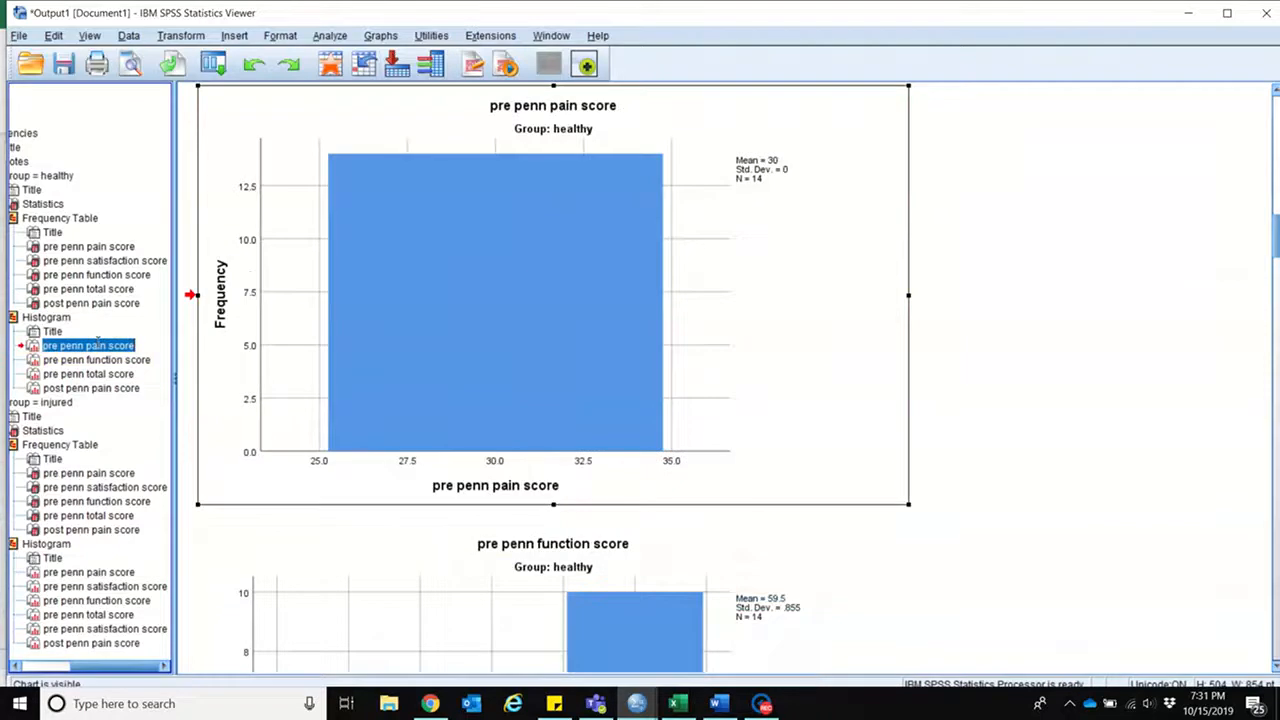
pyautogui.rightClick(802, 296)
pyautogui.click(822, 324)
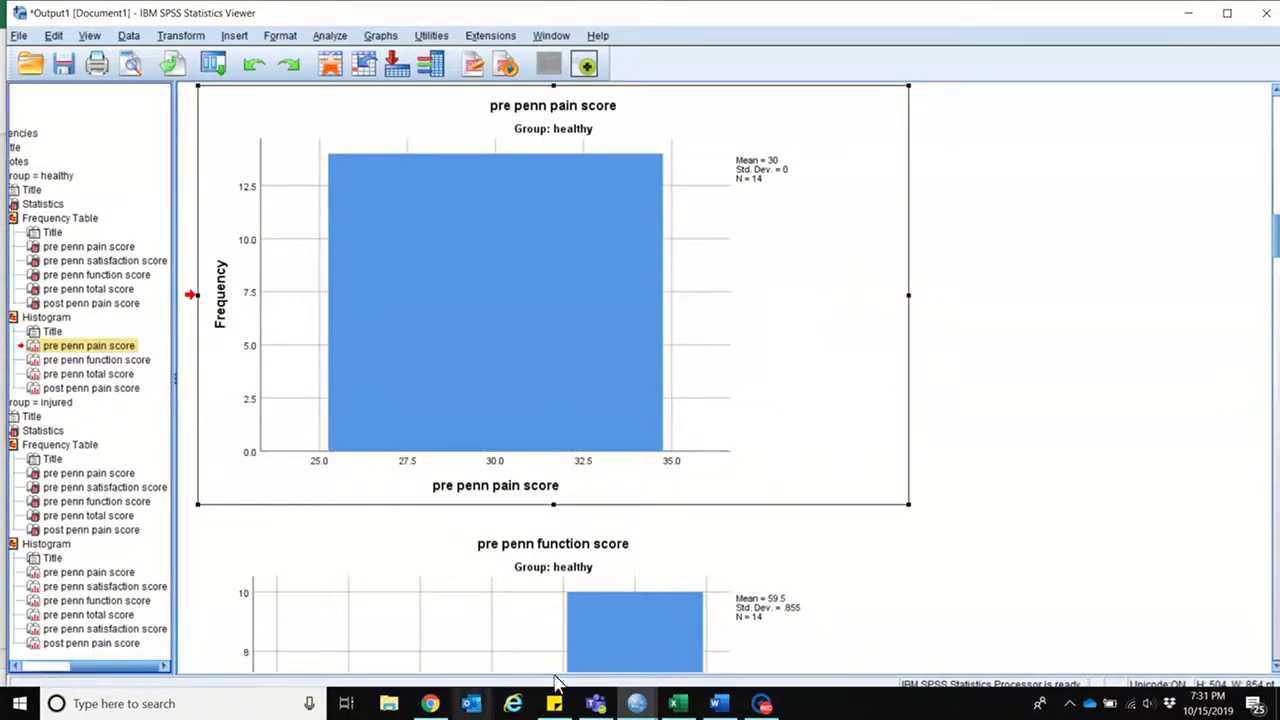
pyautogui.click(672, 705)
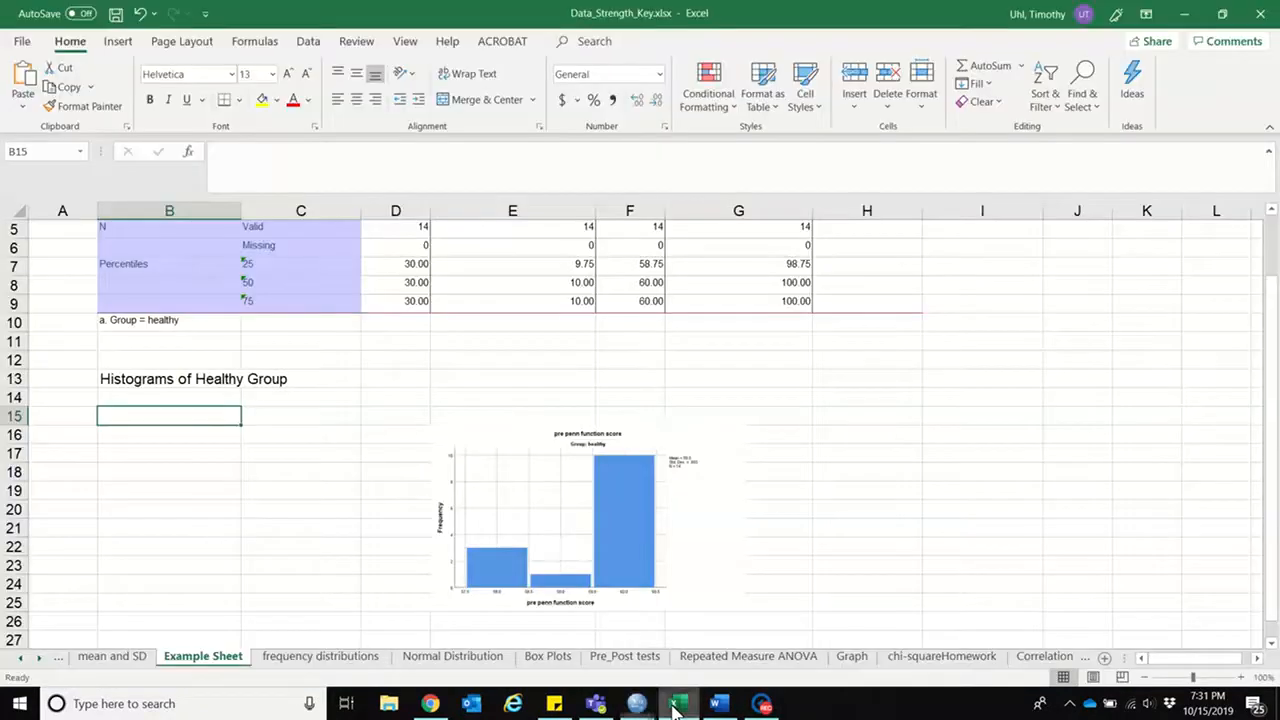
# Step: Paste the healthy group's pre penn pain score histogram at B15 and shrink it to about columns A to E
pyautogui.rightClick(145, 414)
pyautogui.click(238, 84)
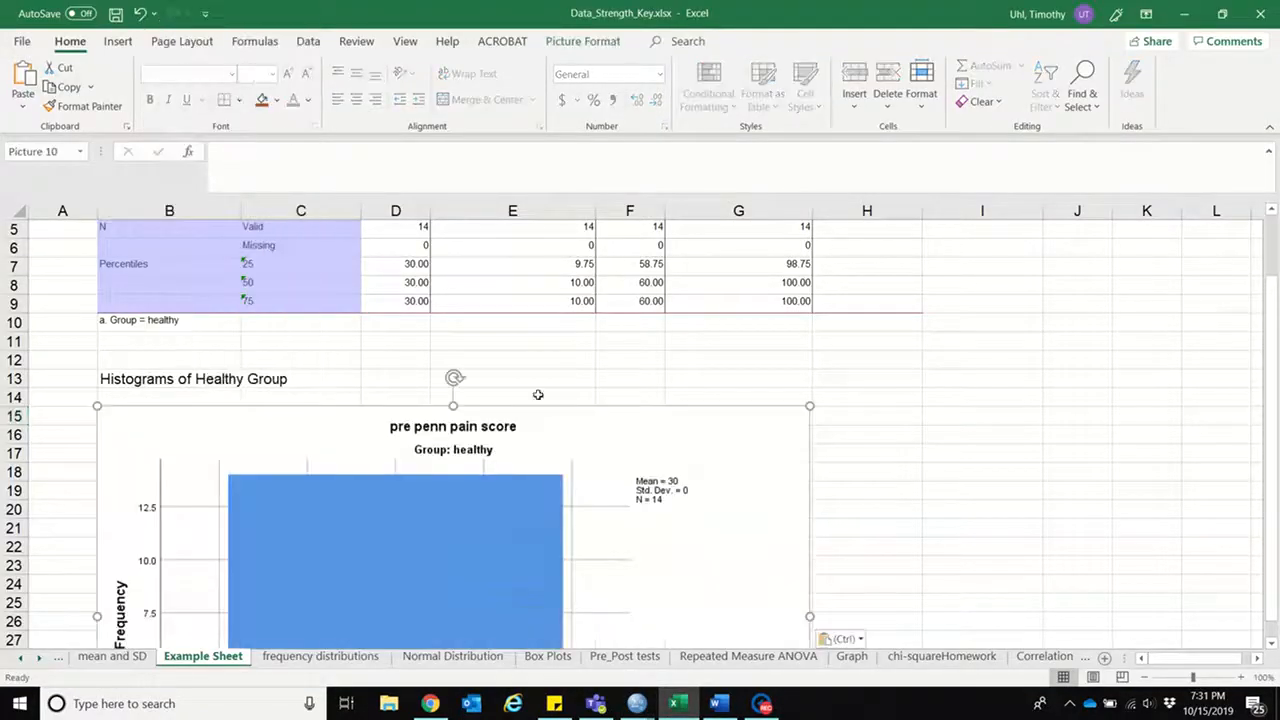
pyautogui.moveTo(813, 407); pyautogui.dragTo(275, 420)
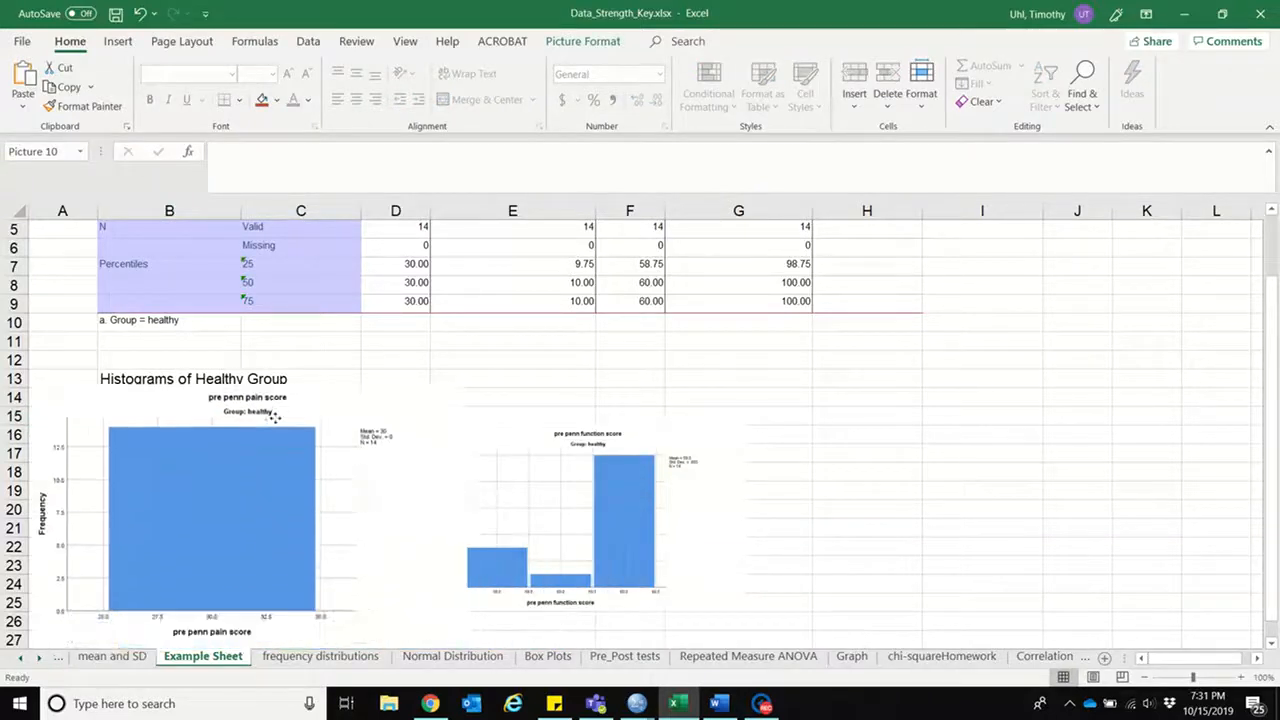
# Step: Shrink the pain score histogram further to start at about row 15, and place the function score histogram beside it at the same height
pyautogui.moveTo(714, 477); pyautogui.dragTo(731, 438)
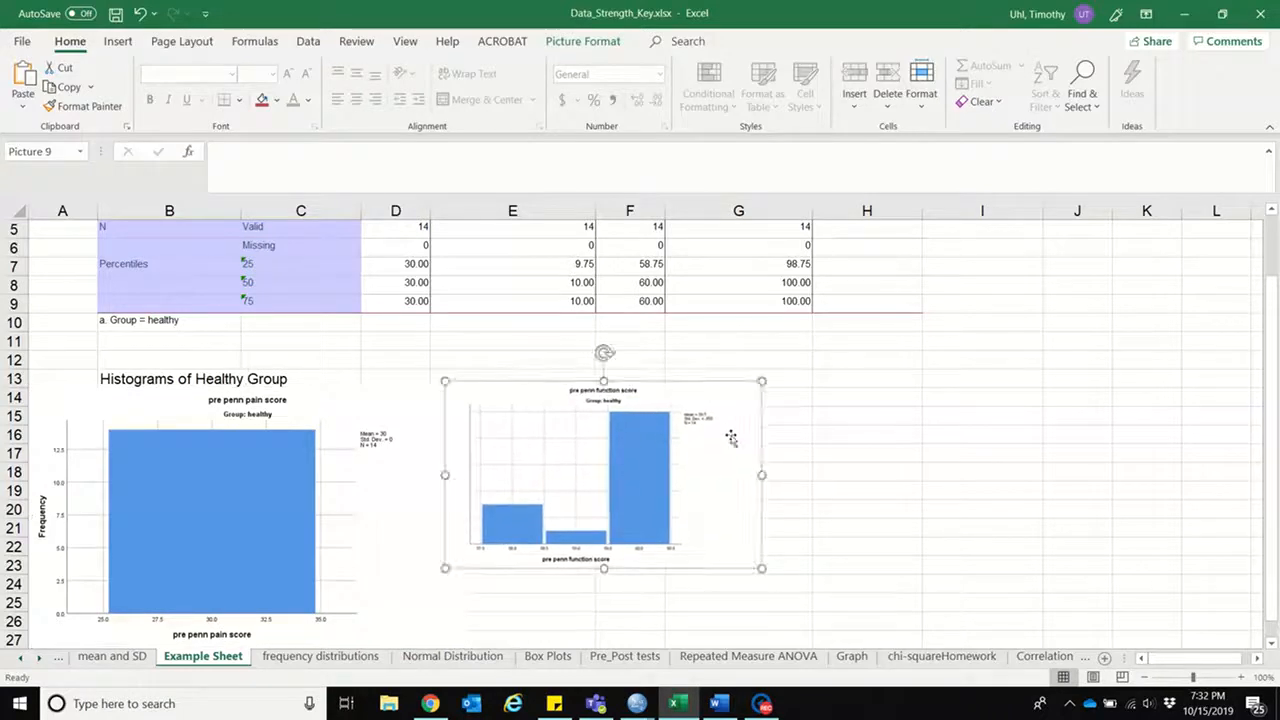
pyautogui.click(418, 483)
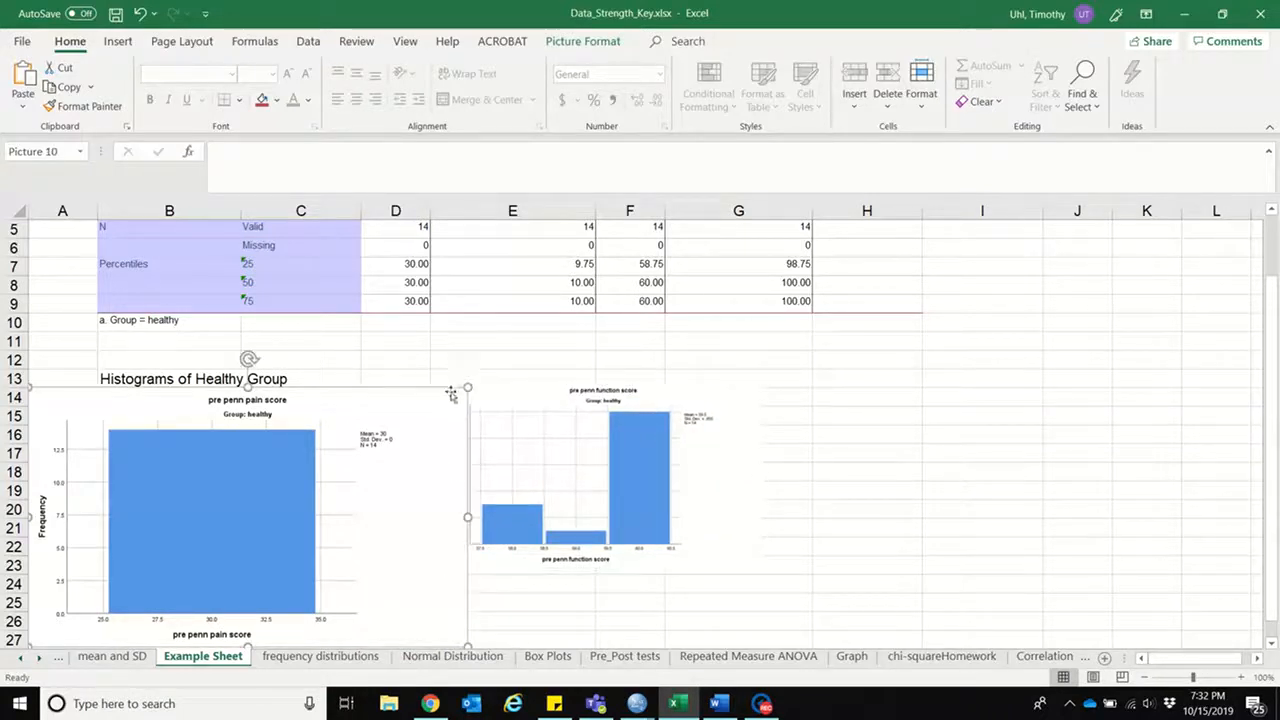
pyautogui.moveTo(471, 389); pyautogui.dragTo(380, 417)
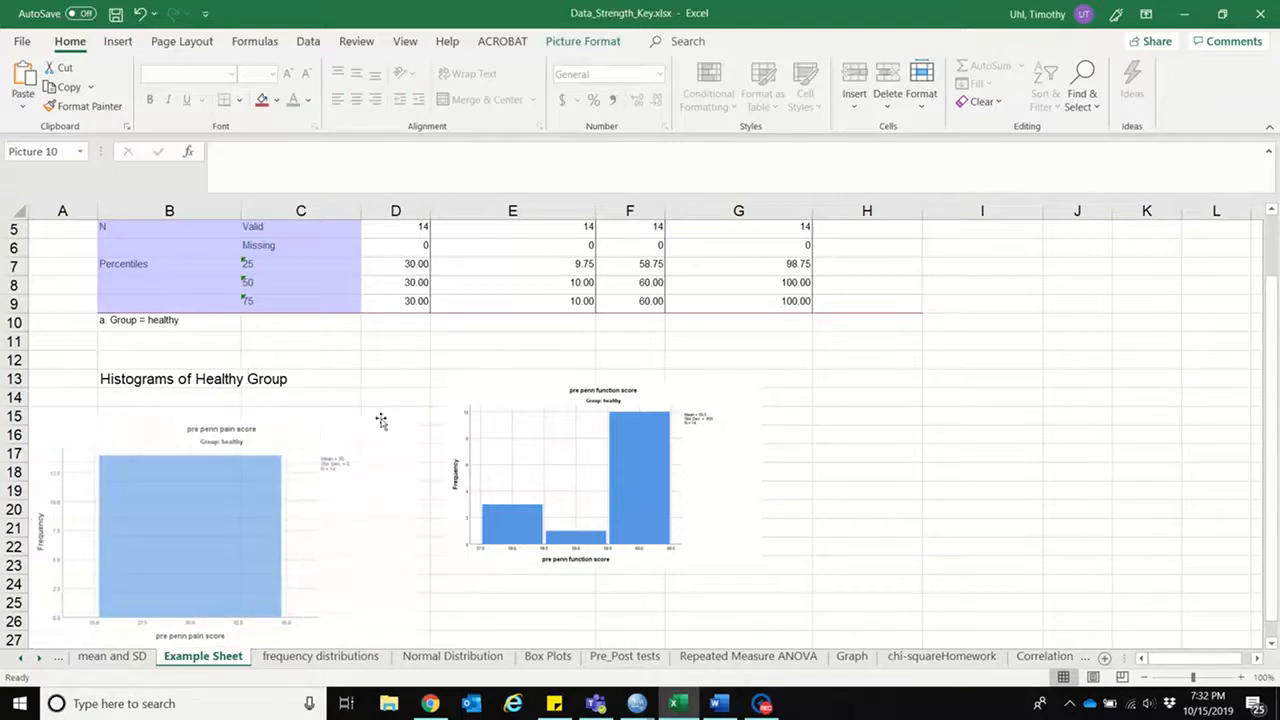
pyautogui.moveTo(618, 457); pyautogui.dragTo(581, 483)
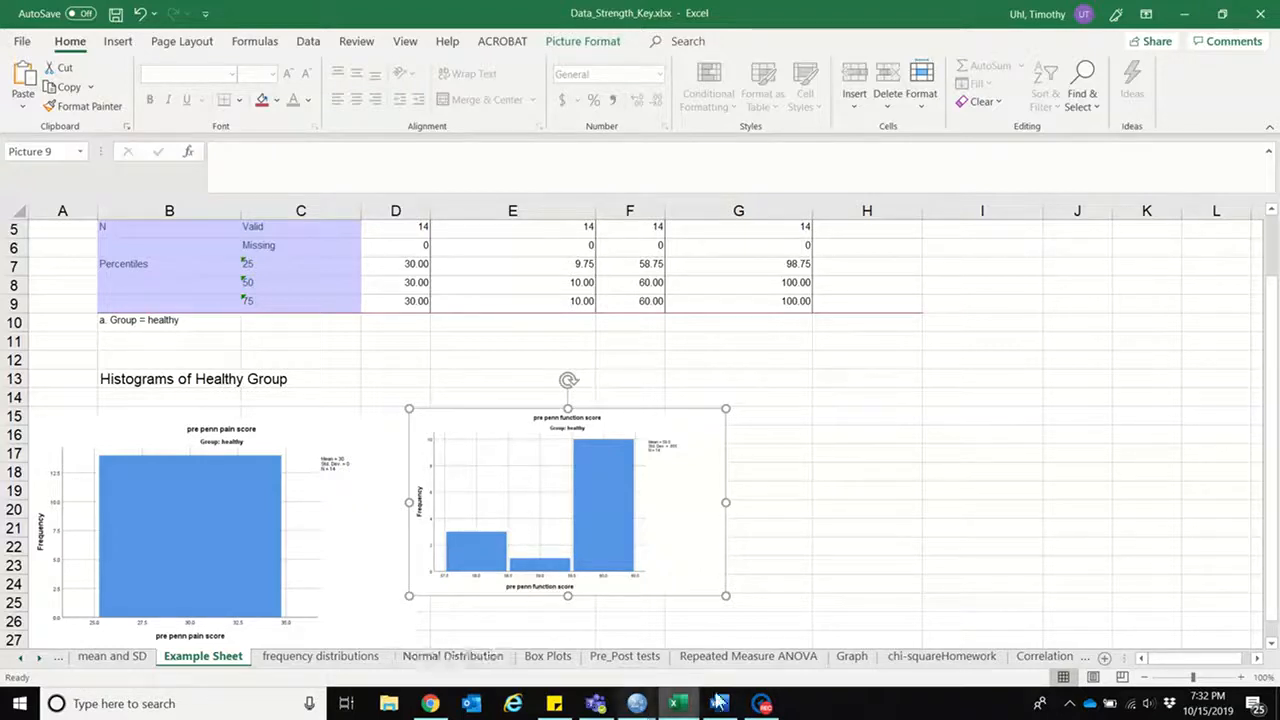
# Step: Enter the heading "Injured Group Frequency Table" in cell B30 below the healthy group's histograms
pyautogui.moveTo(755, 706)
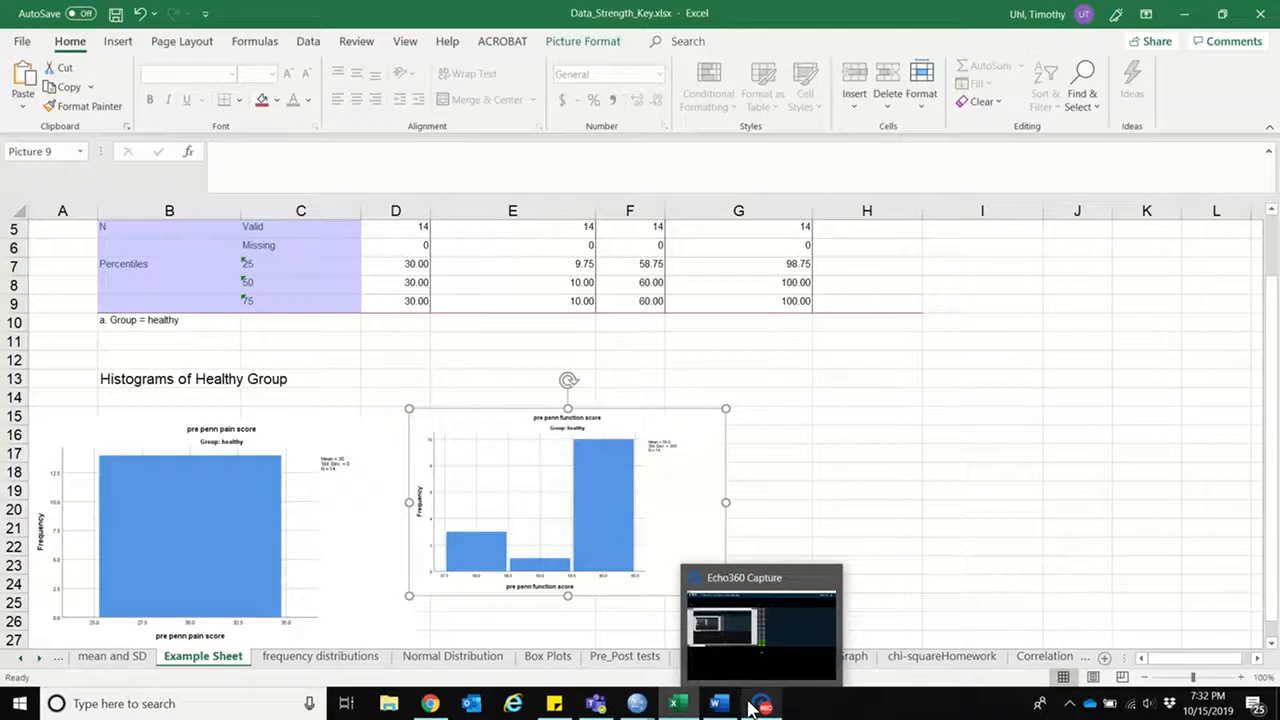
pyautogui.click(1272, 643)
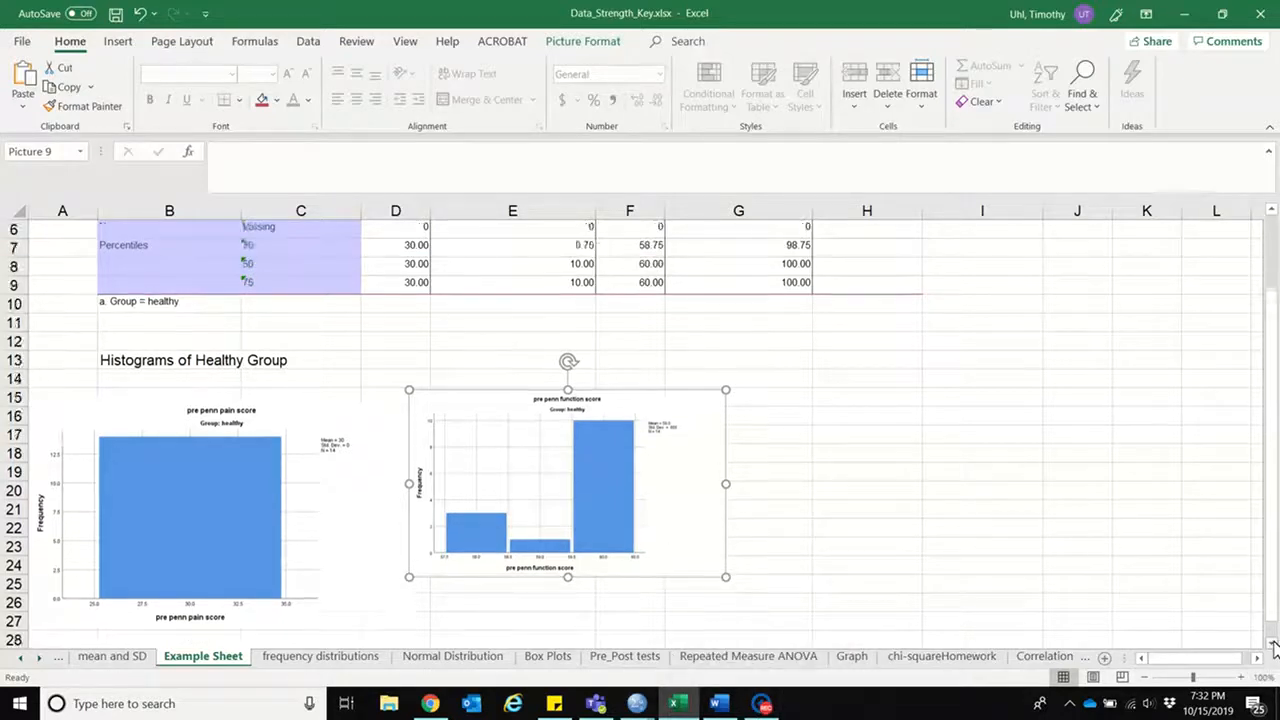
pyautogui.scroll(-2, 1272, 648)
pyautogui.click(138, 561)
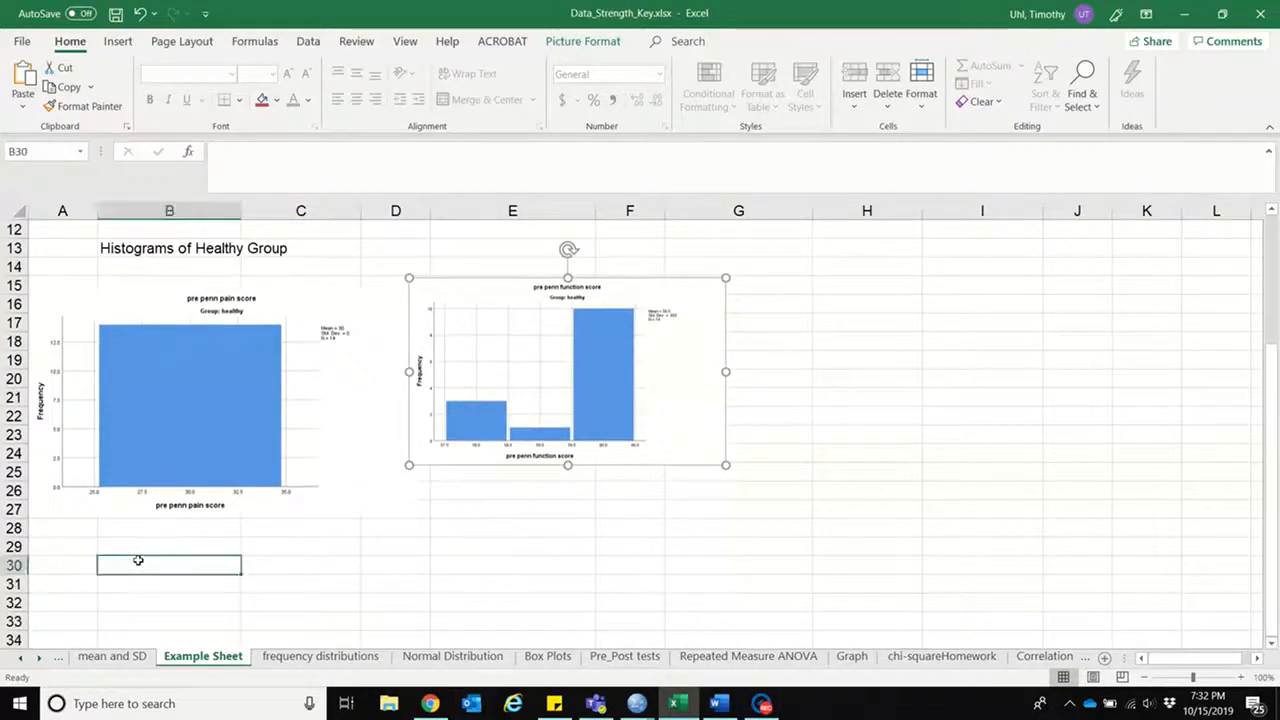
pyautogui.write('Injur')
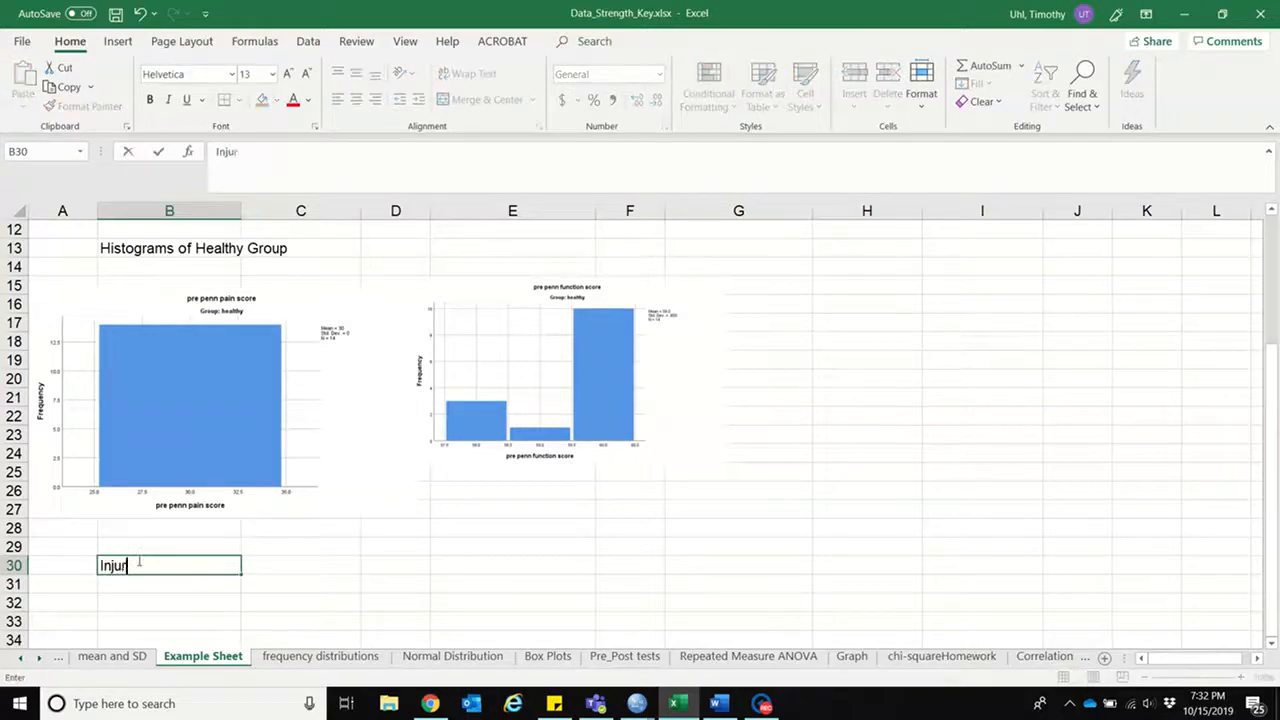
pyautogui.write('ed Group')
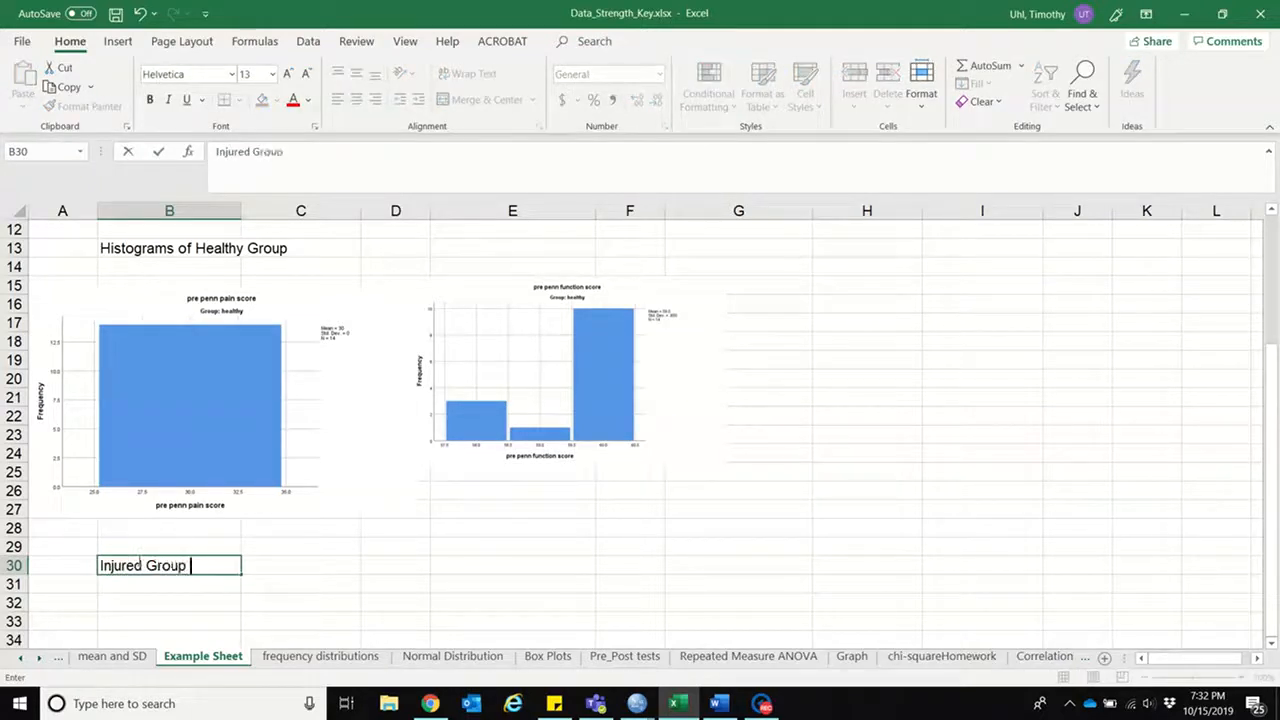
pyautogui.write(' Frequency Table')
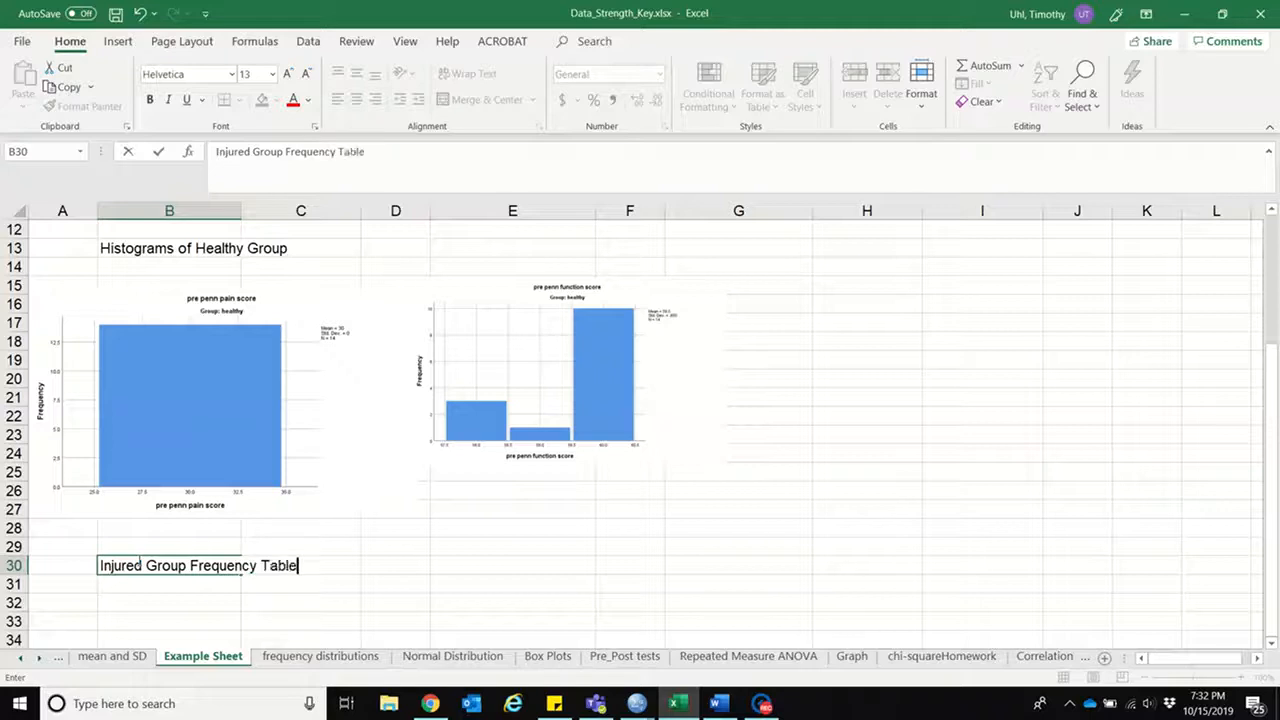
# Step: Copy the injured group's Statistics table from the SPSS output and return to the Excel worksheet
pyautogui.click(637, 703)
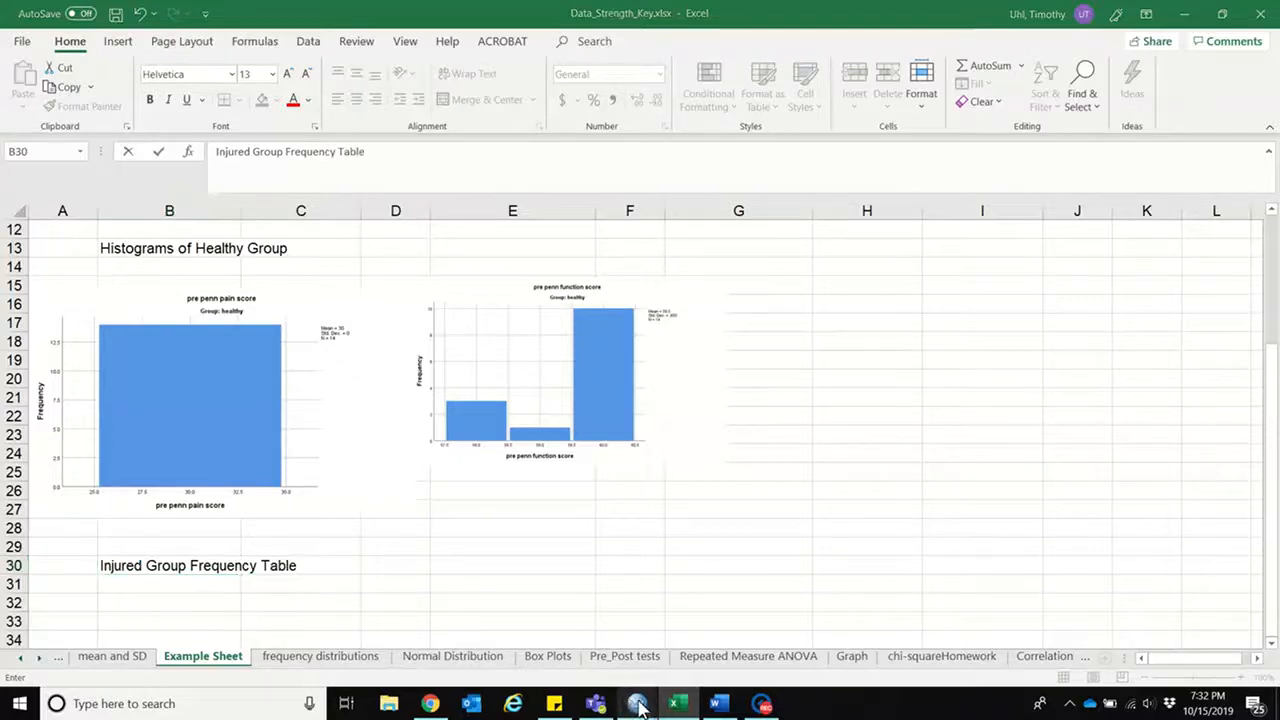
pyautogui.click(569, 652)
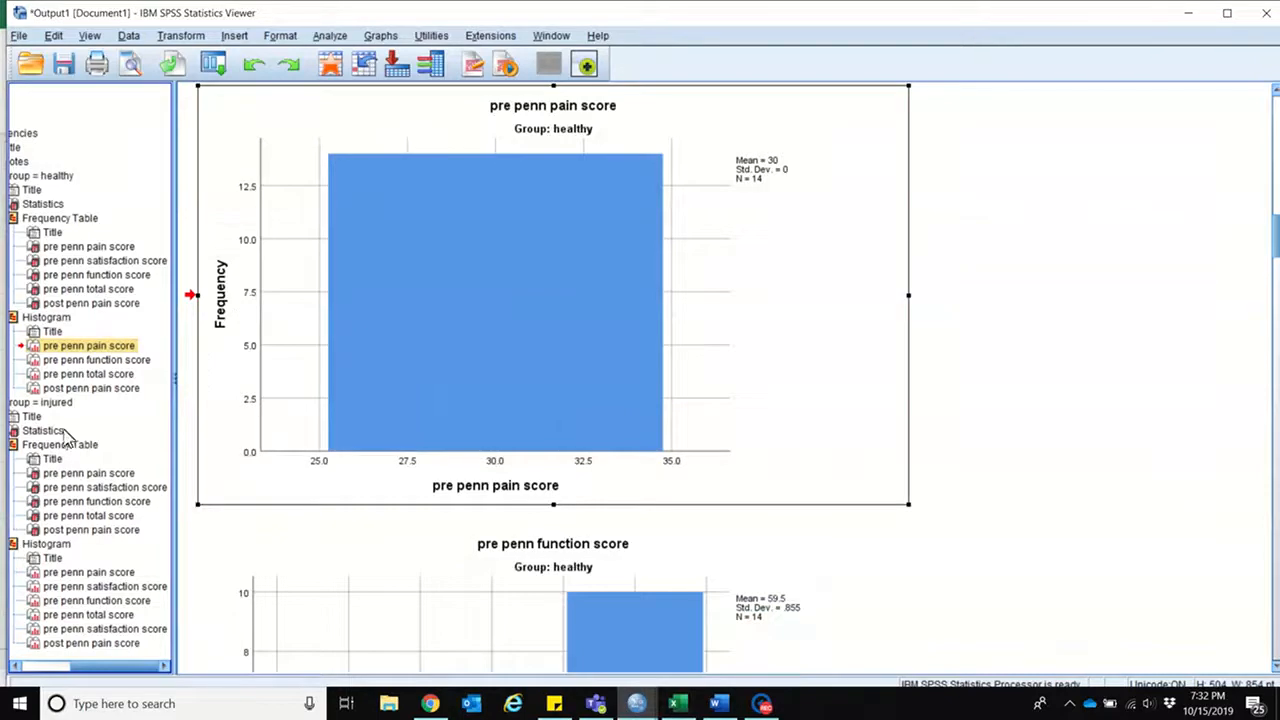
pyautogui.moveTo(126, 665); pyautogui.dragTo(62, 665)
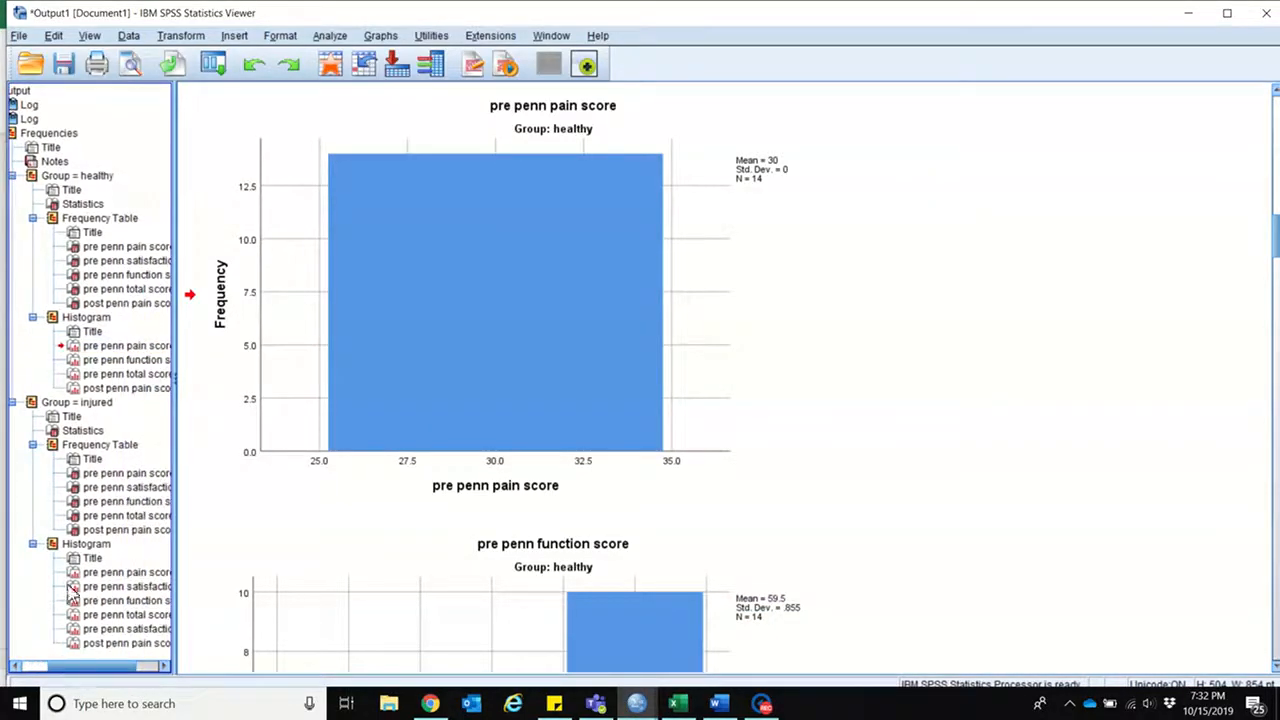
pyautogui.click(88, 446)
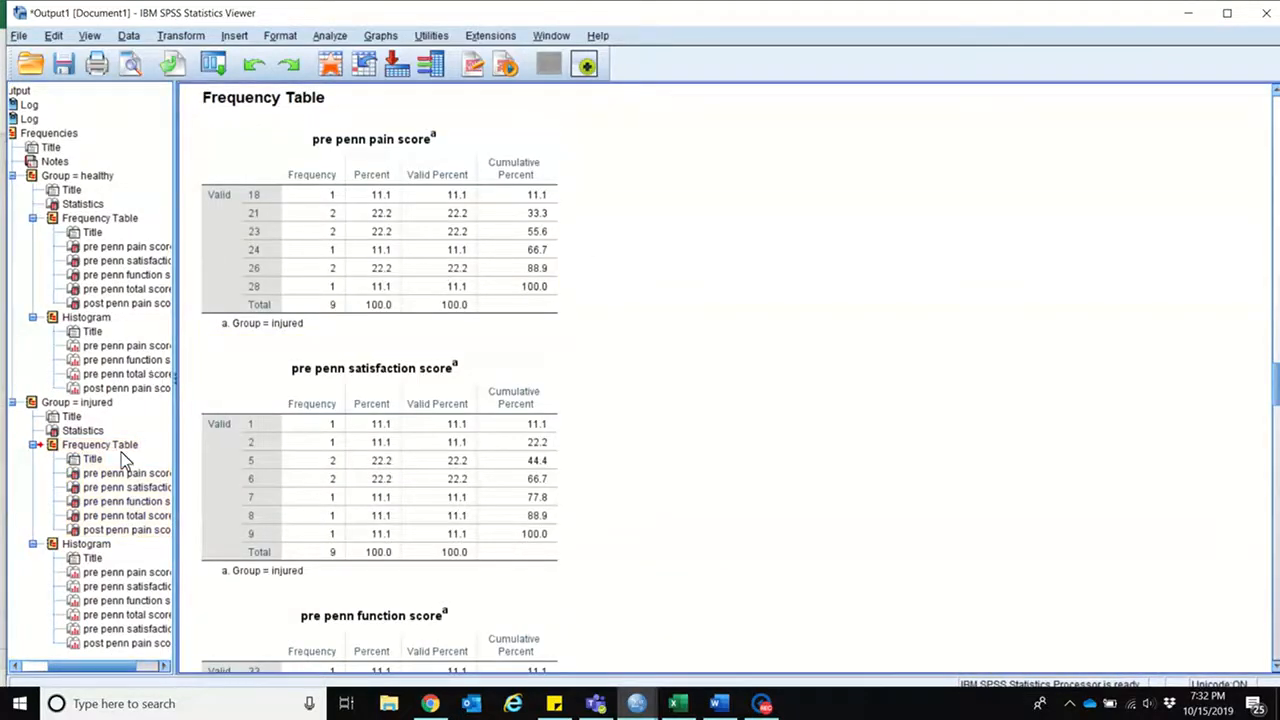
pyautogui.click(84, 432)
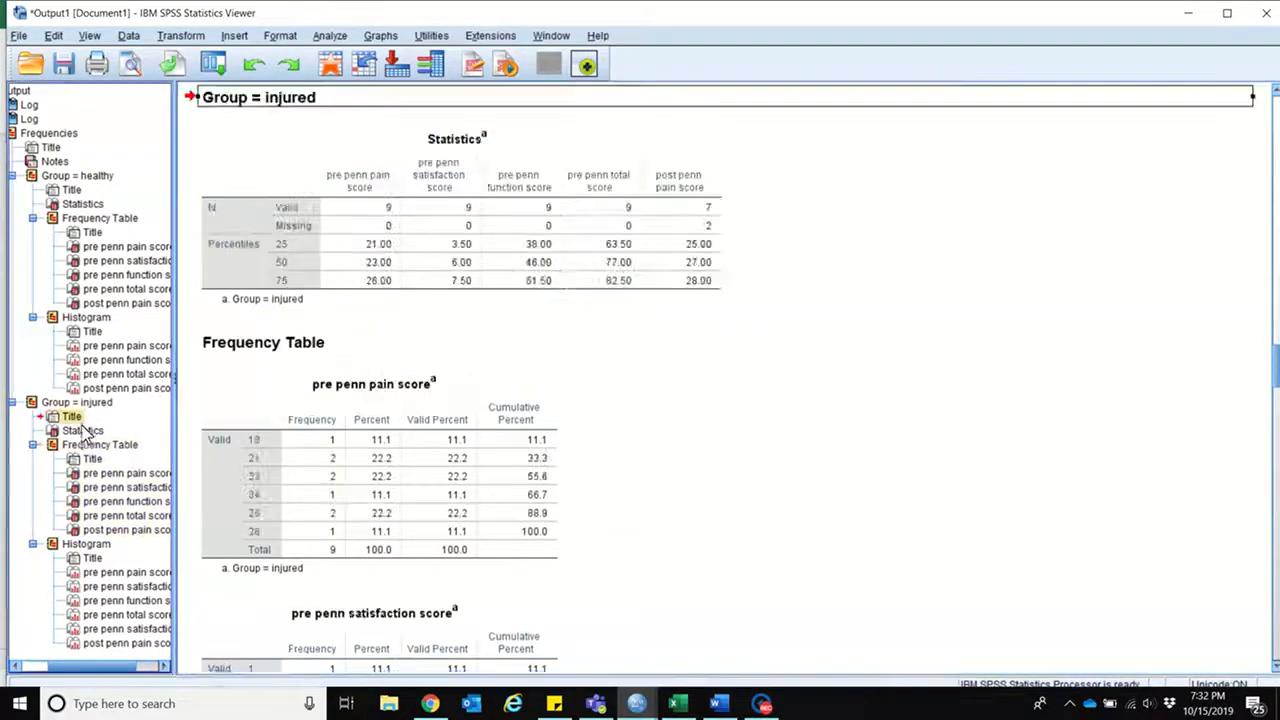
pyautogui.rightClick(358, 258)
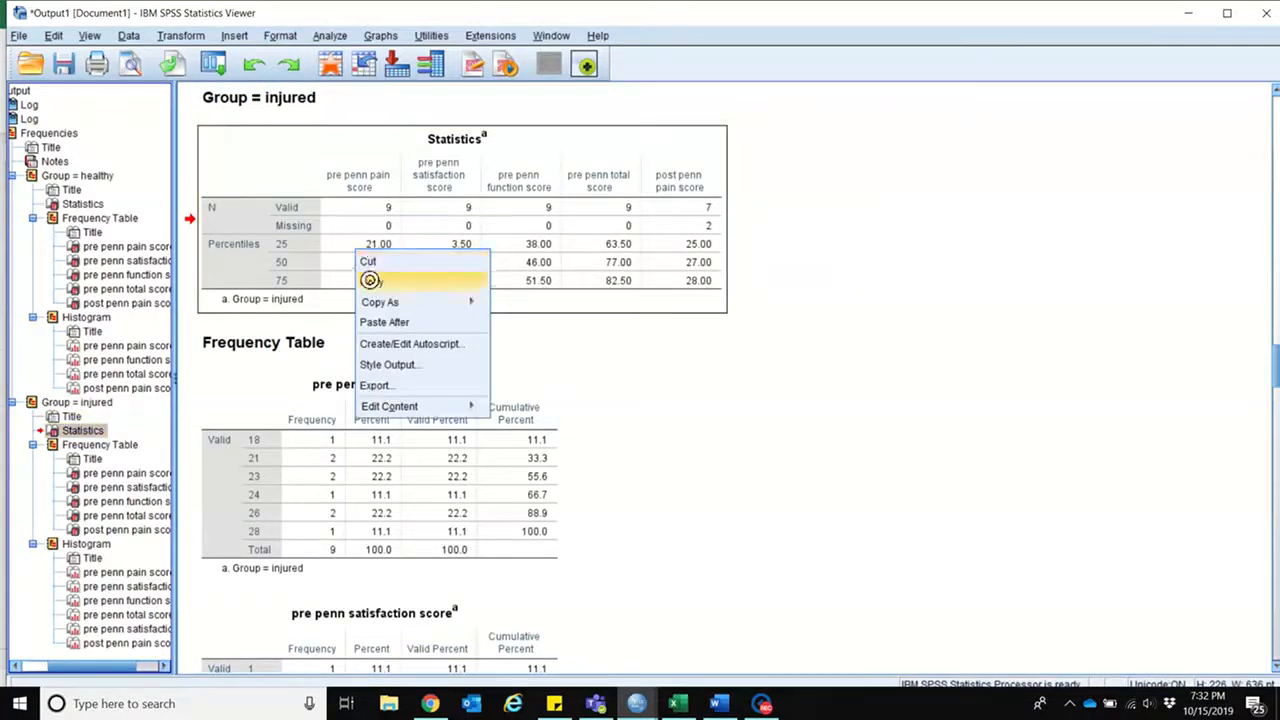
pyautogui.click(372, 282)
pyautogui.moveTo(772, 705)
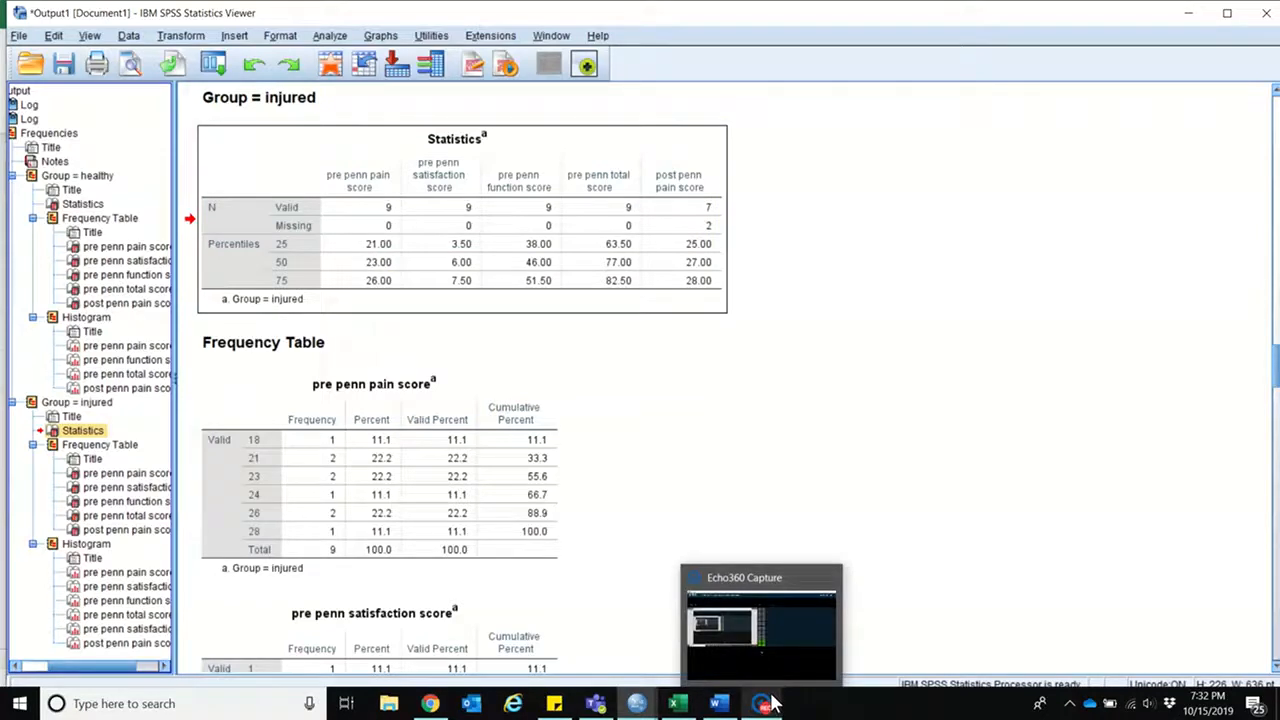
pyautogui.click(677, 703)
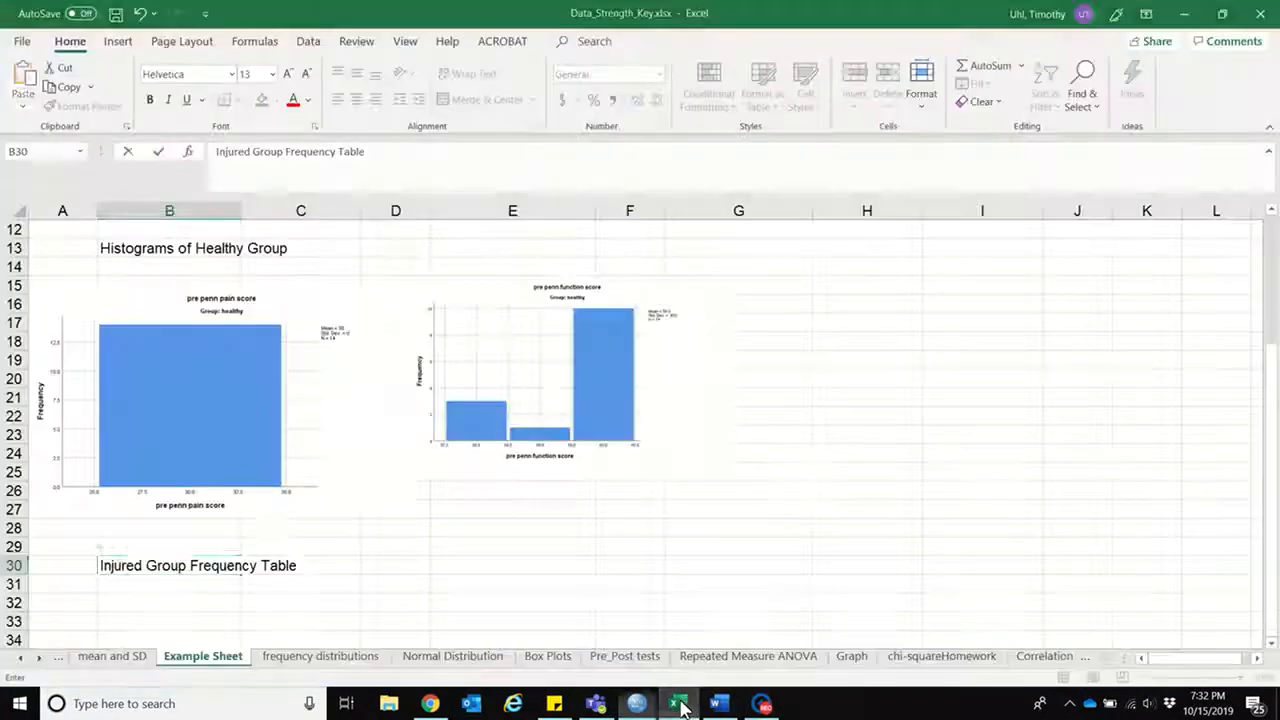
# Step: Paste the injured group's Statistics table at B31, directly under its heading
pyautogui.click(171, 591)
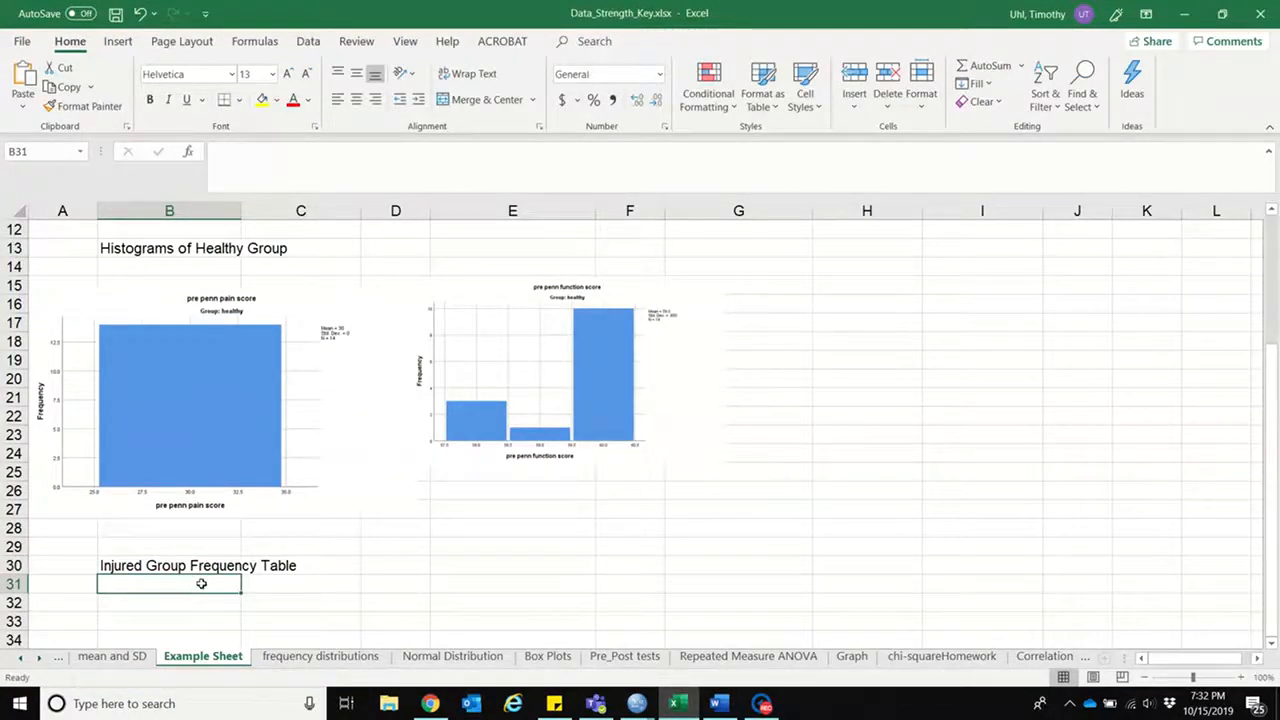
pyautogui.rightClick(201, 583)
pyautogui.click(246, 252)
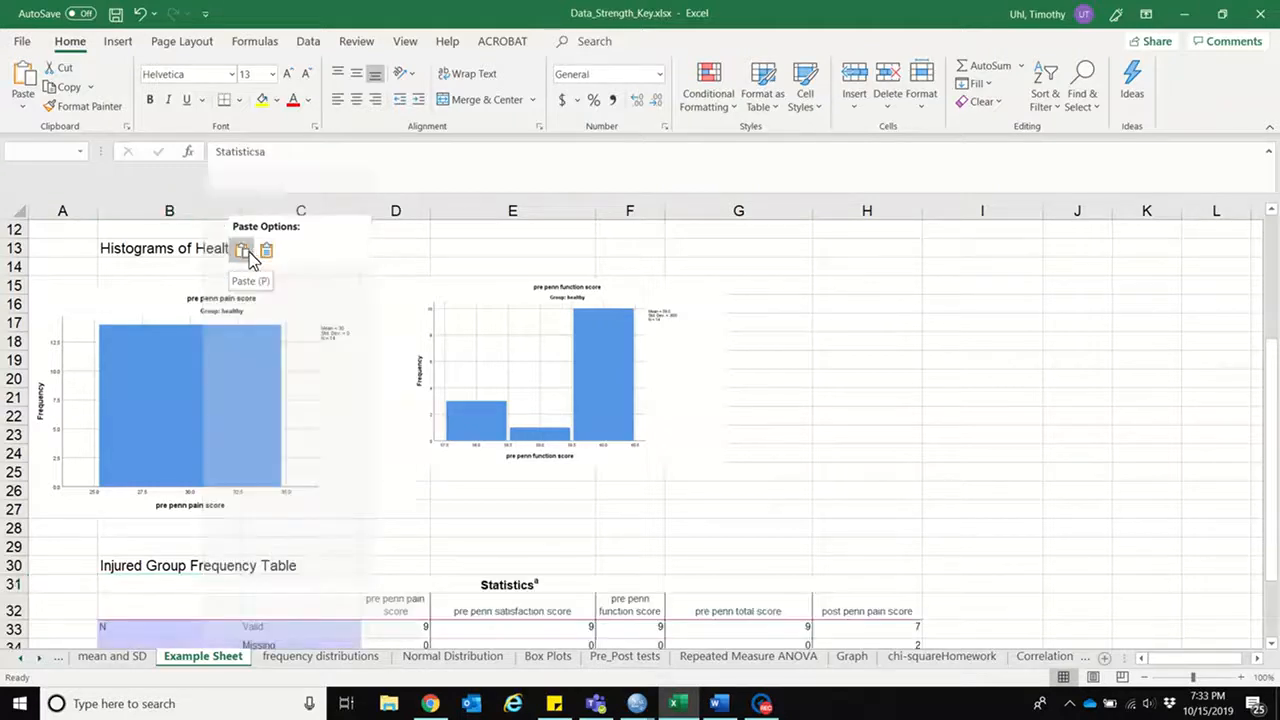
# Step: Clear the post penn pain score values and header in H32:H37 of the injured group's table
pyautogui.moveTo(1271, 490); pyautogui.dragTo(1270, 575)
pyautogui.moveTo(862, 517); pyautogui.dragTo(903, 617)
pyautogui.press('Delete')
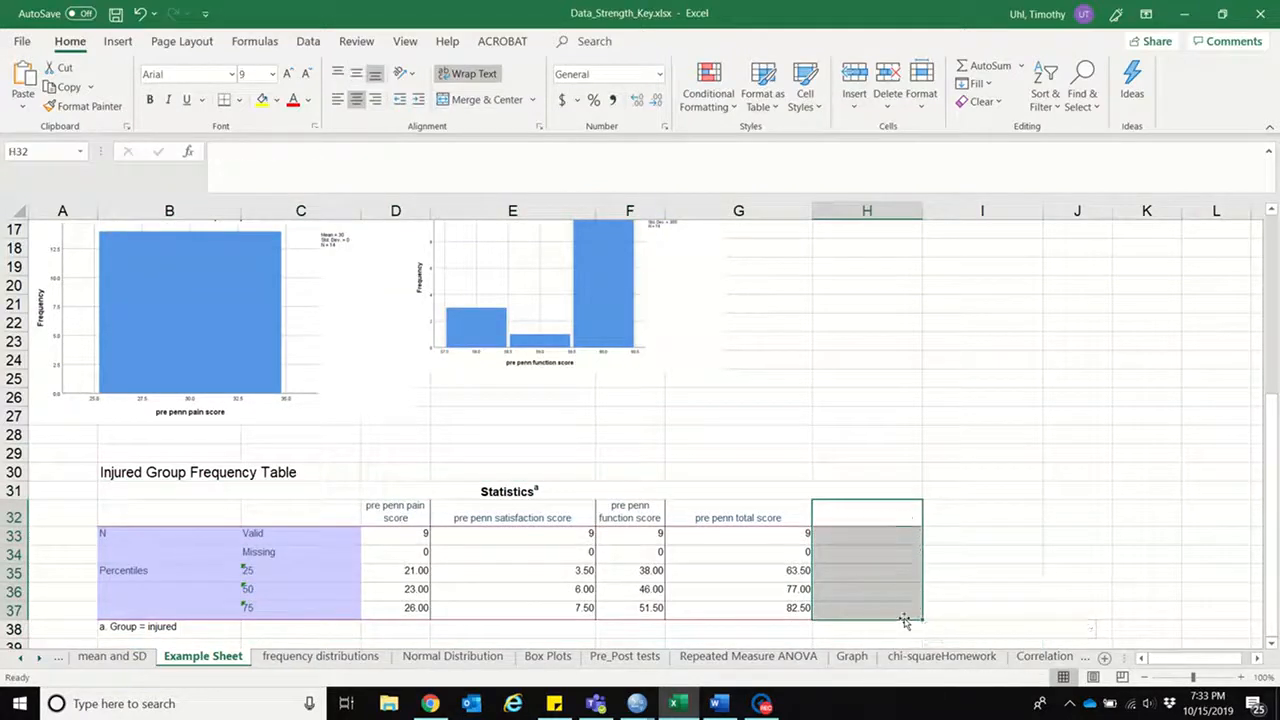
# Step: Select B40 for the next chart, copy the injured group's pre penn pain score histogram from the SPSS output, and return to Excel
pyautogui.click(1272, 643)
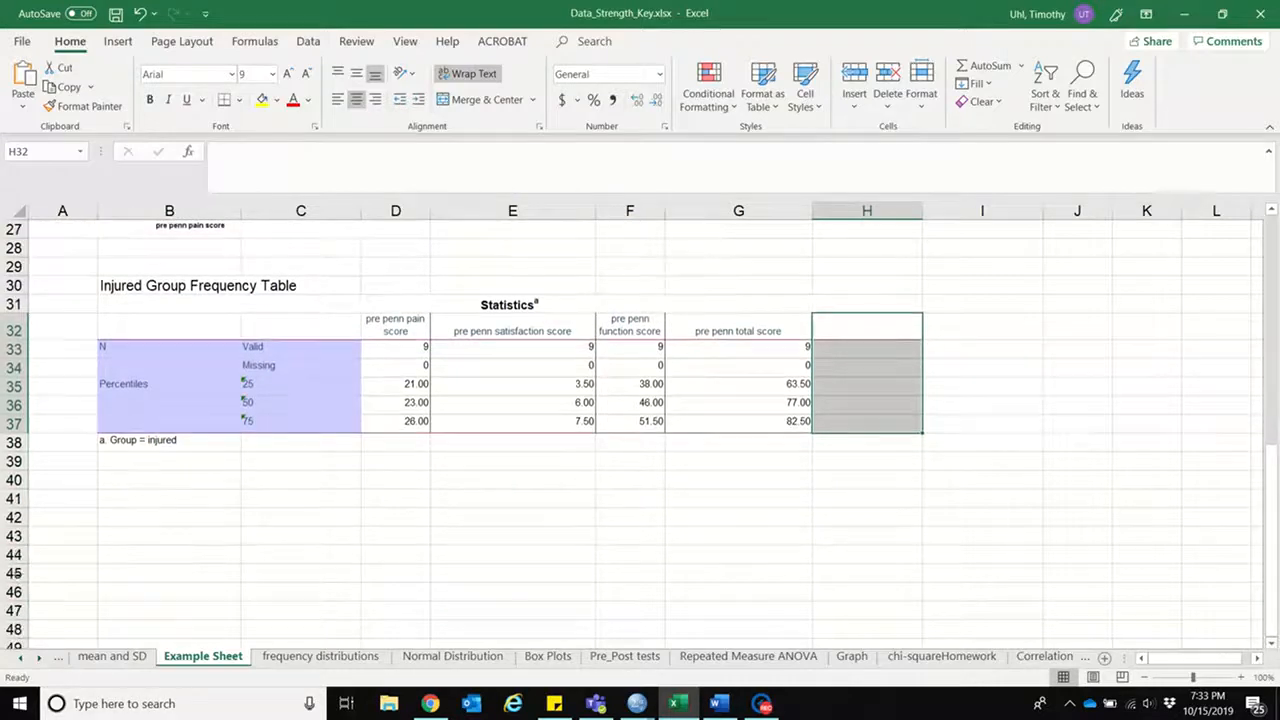
pyautogui.click(133, 481)
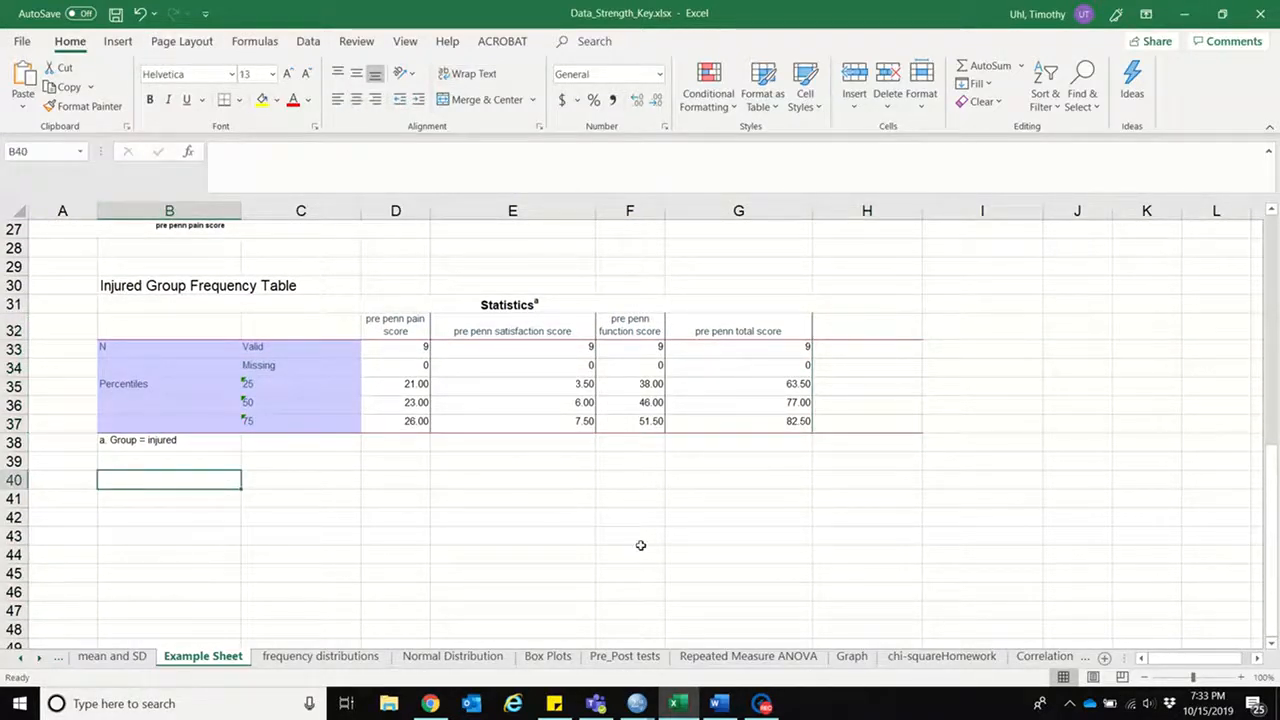
pyautogui.moveTo(740, 710)
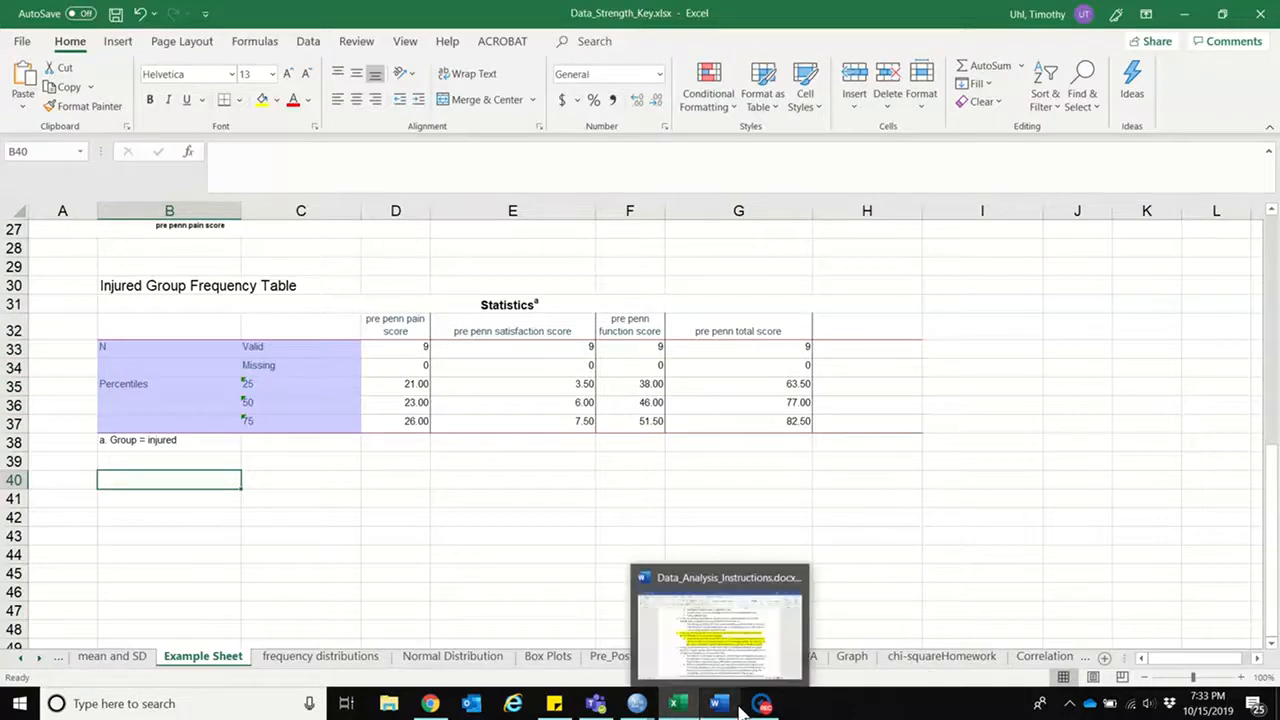
pyautogui.moveTo(440, 707)
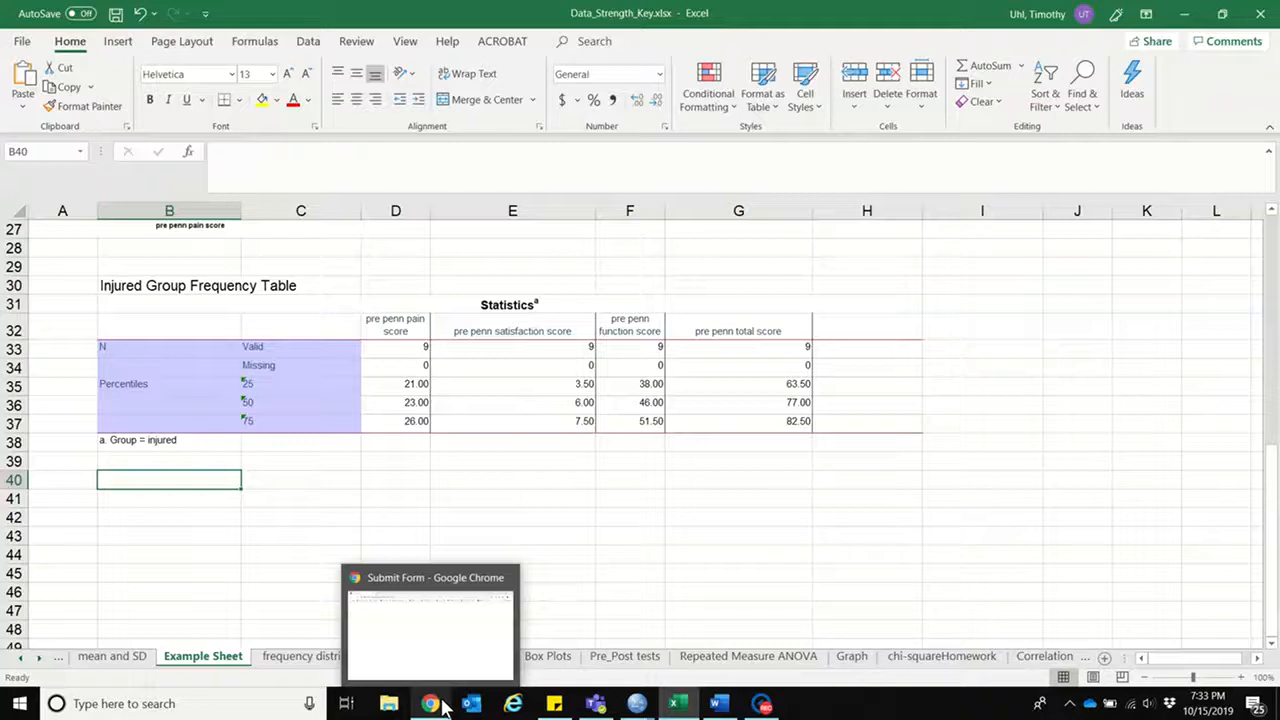
pyautogui.moveTo(645, 702)
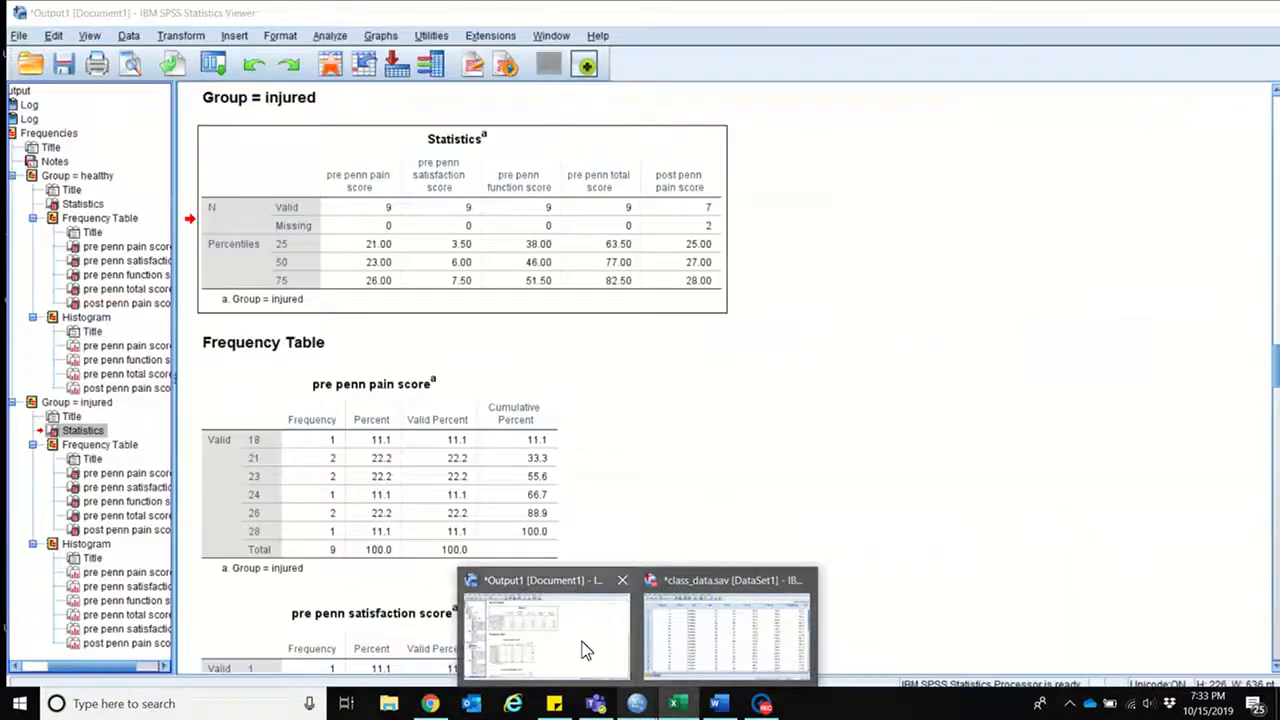
pyautogui.click(585, 651)
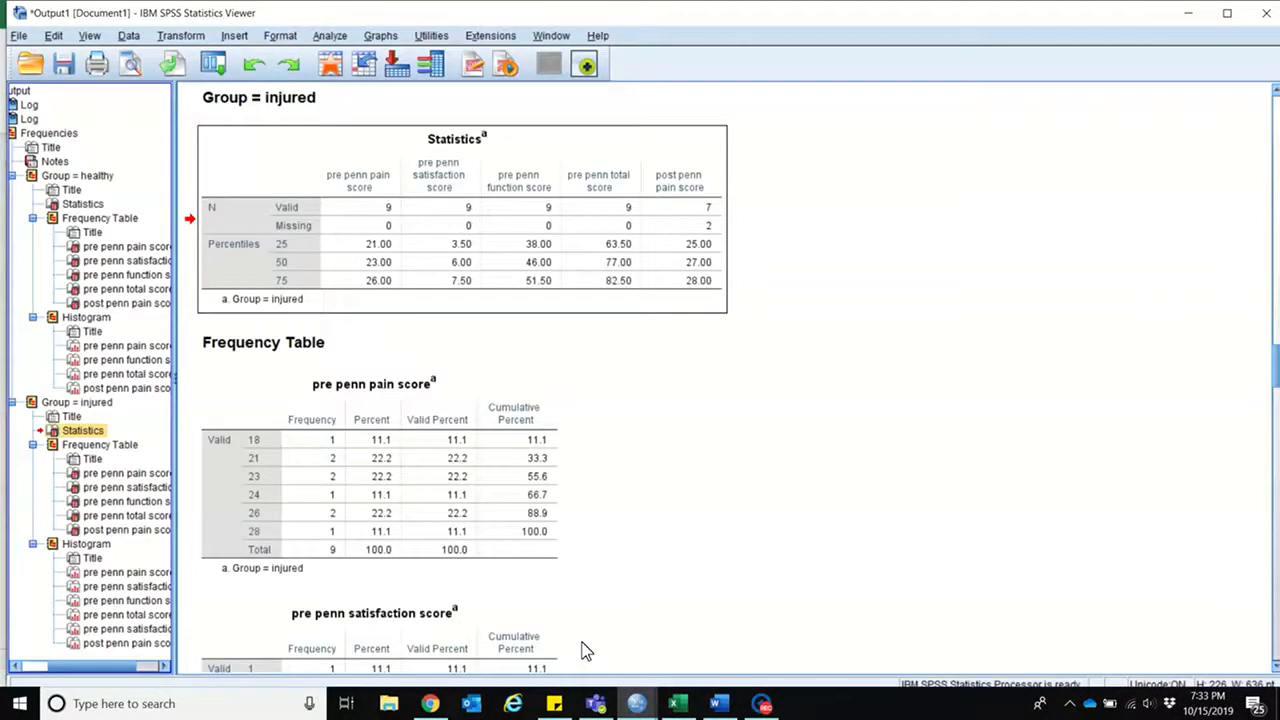
pyautogui.click(122, 573)
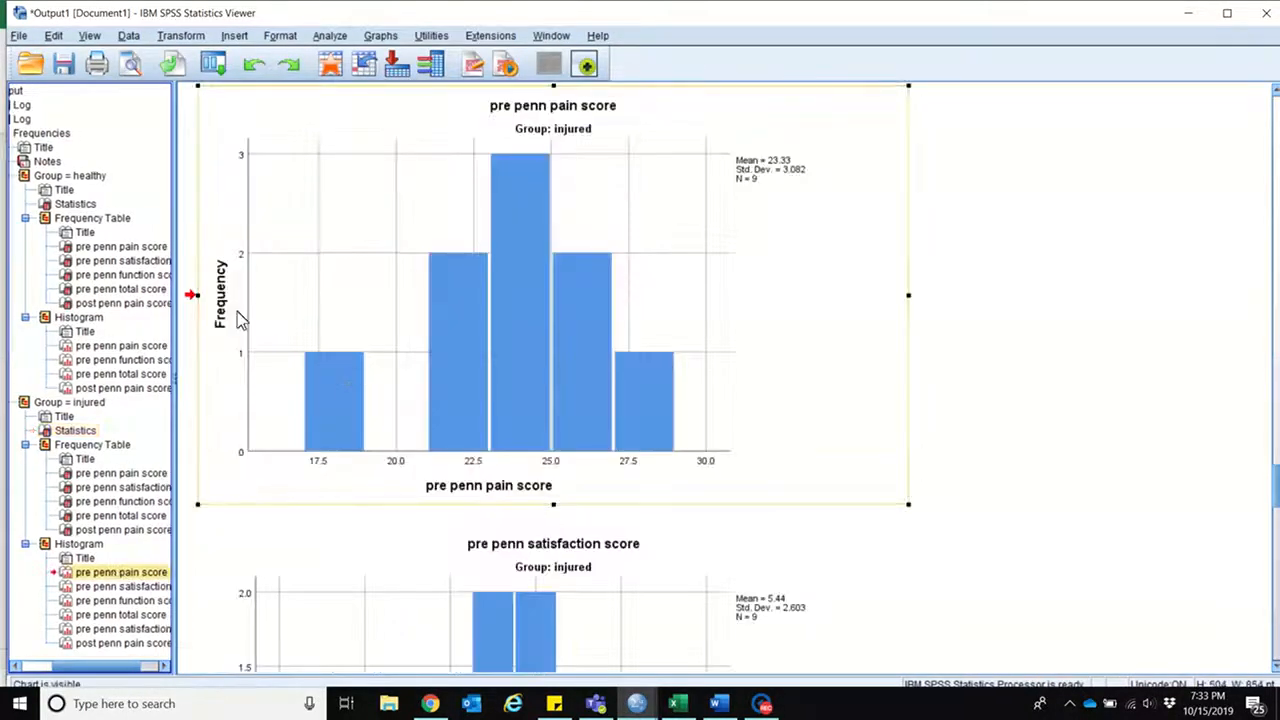
pyautogui.rightClick(762, 266)
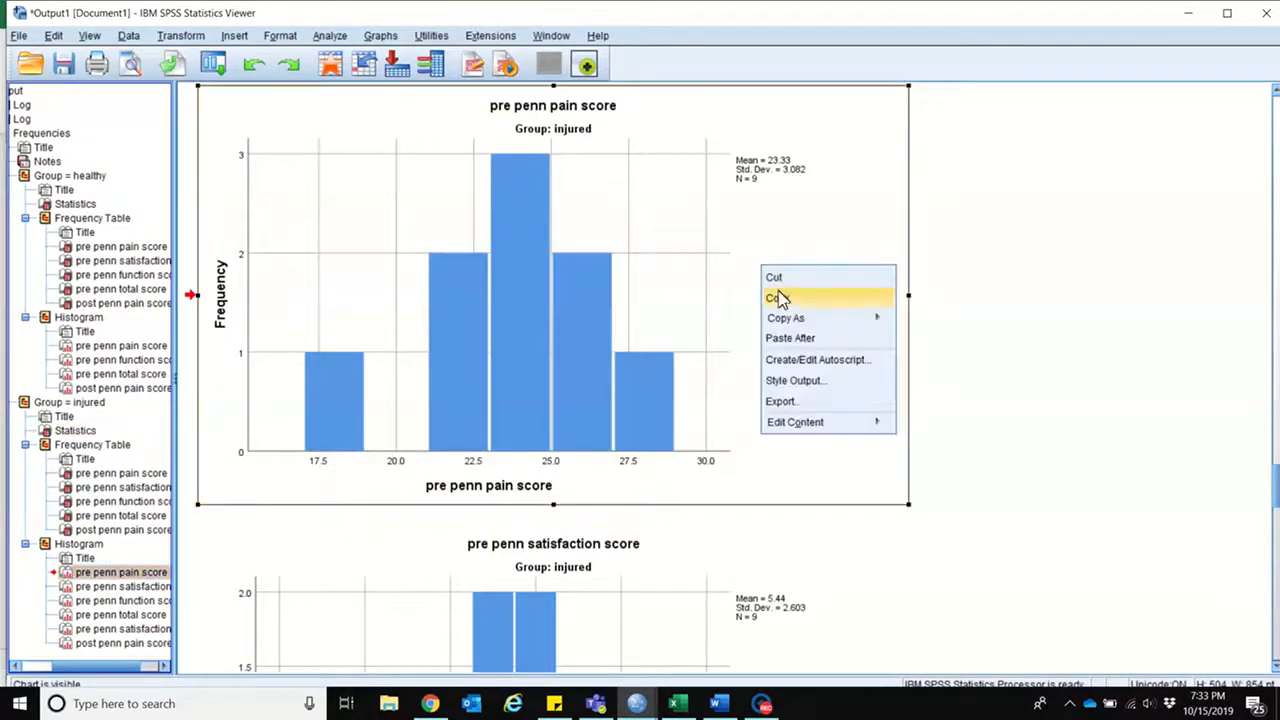
pyautogui.click(783, 302)
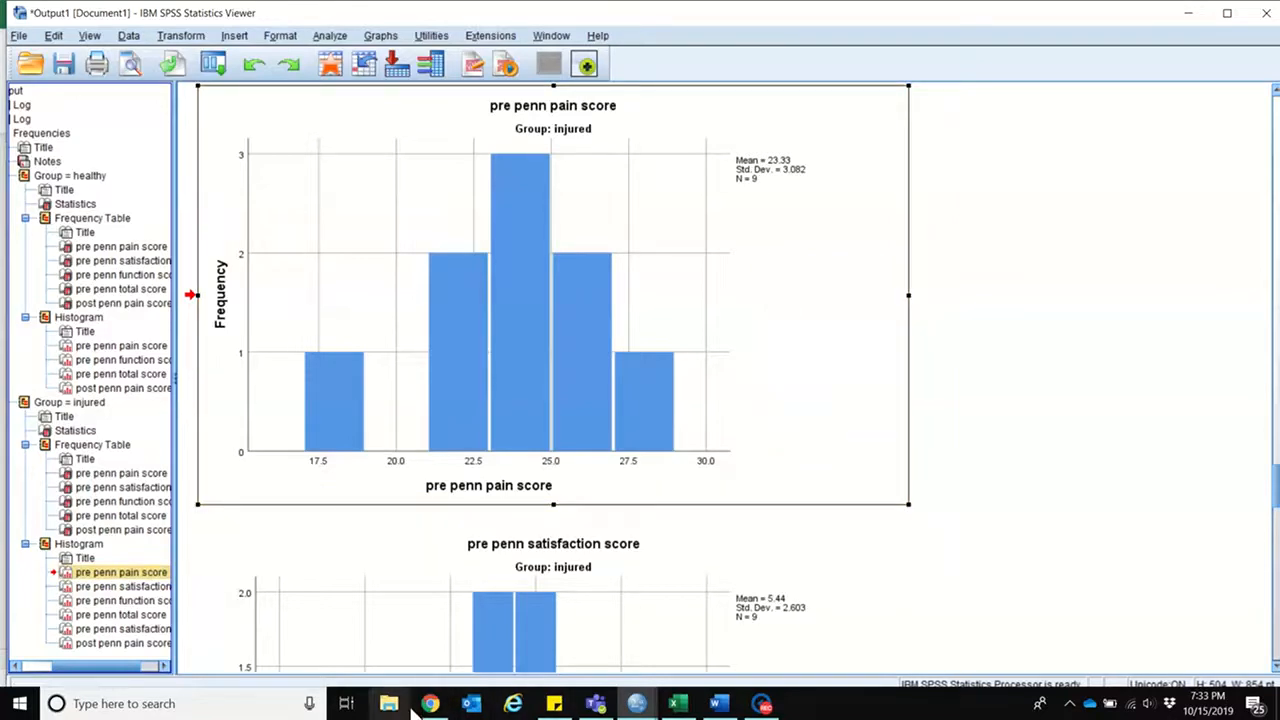
pyautogui.click(677, 703)
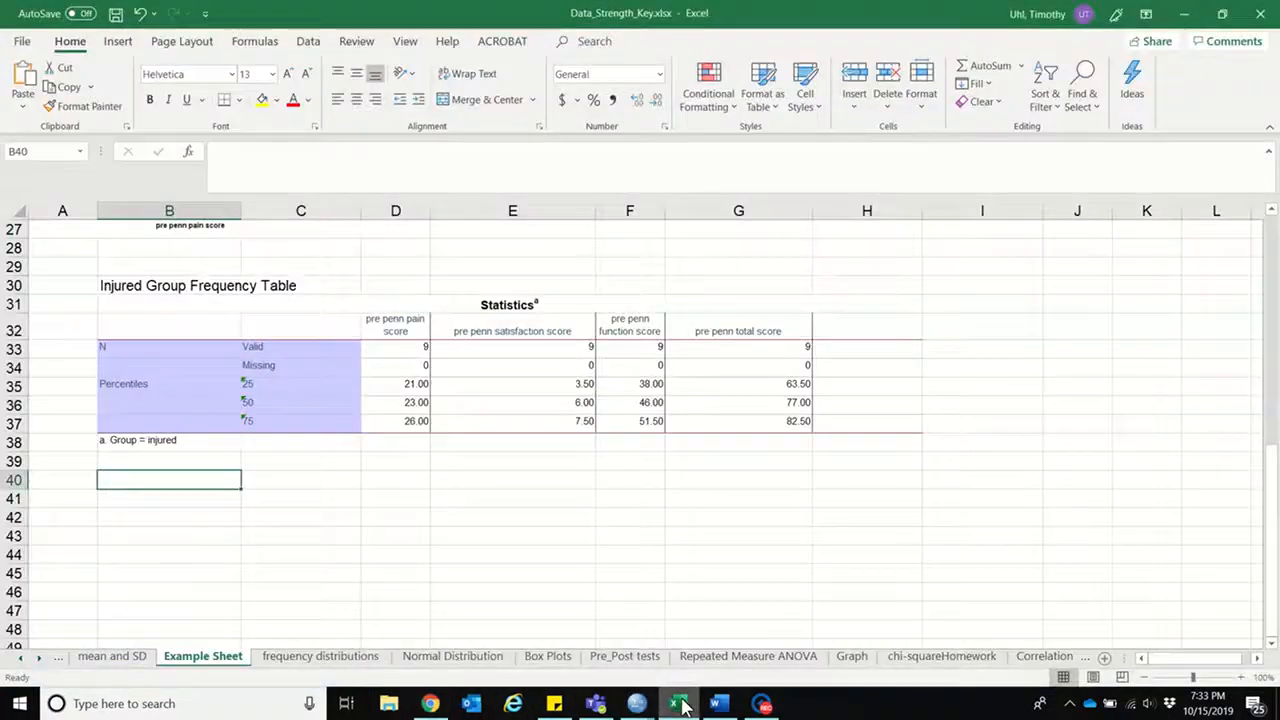
# Step: Paste the injured group's pre penn pain score histogram and shrink and place it below the Statistics table, starting at about row 41
pyautogui.rightClick(148, 484)
pyautogui.click(240, 148)
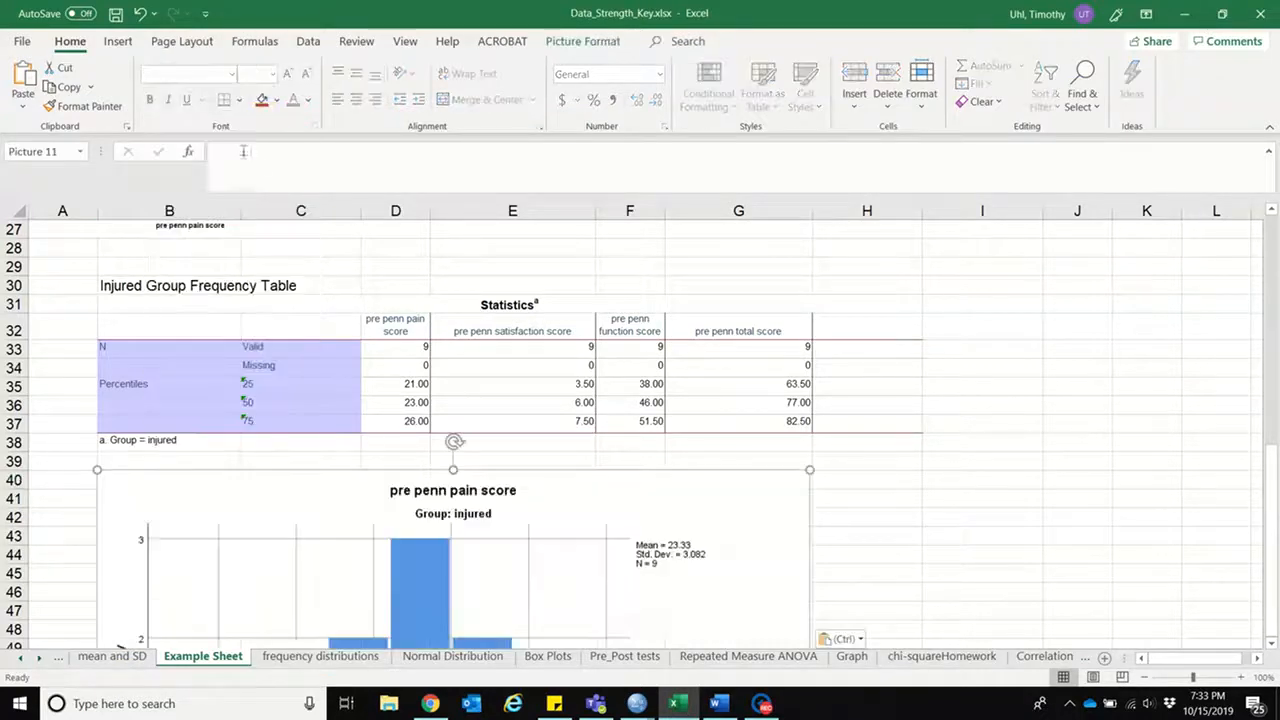
pyautogui.moveTo(813, 469); pyautogui.dragTo(697, 536)
pyautogui.moveTo(557, 580); pyautogui.dragTo(488, 520)
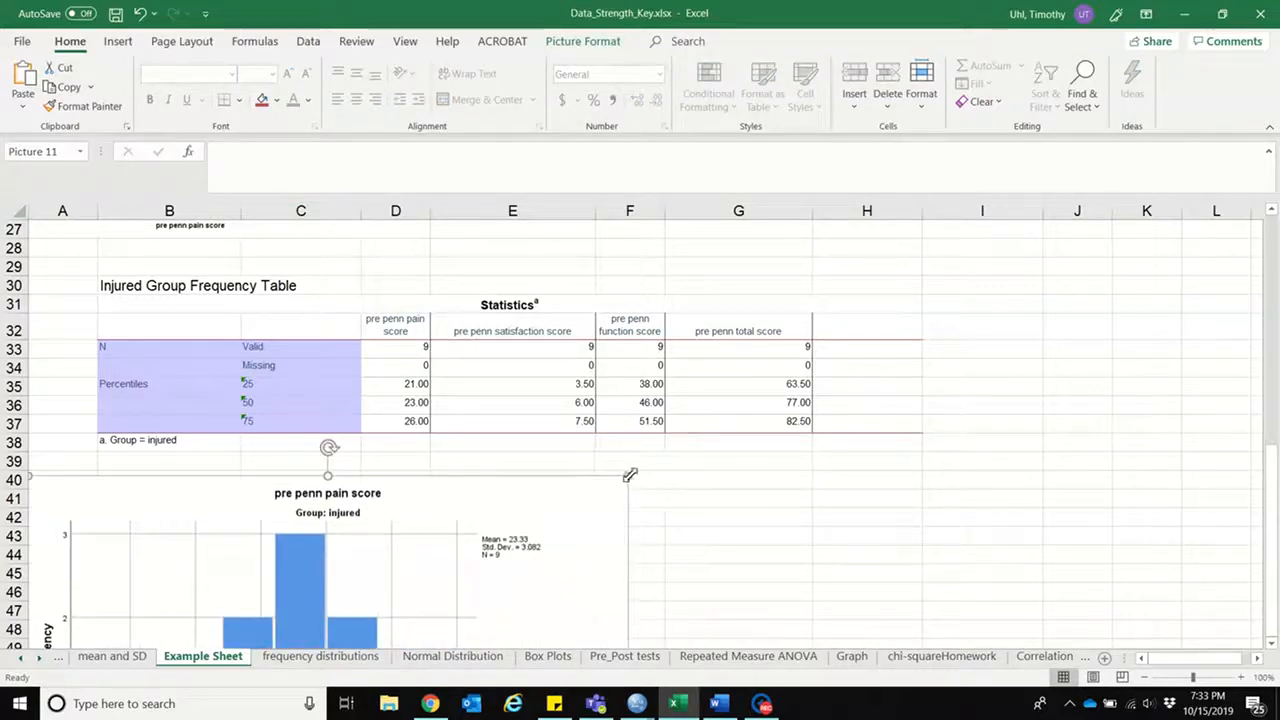
pyautogui.moveTo(627, 473); pyautogui.dragTo(339, 490)
pyautogui.moveTo(415, 478); pyautogui.dragTo(411, 508)
# Step: Copy the heading "Histograms of Healthy Group" from B13 to B40, above the injured group's histogram
pyautogui.moveTo(1277, 497); pyautogui.dragTo(1276, 343)
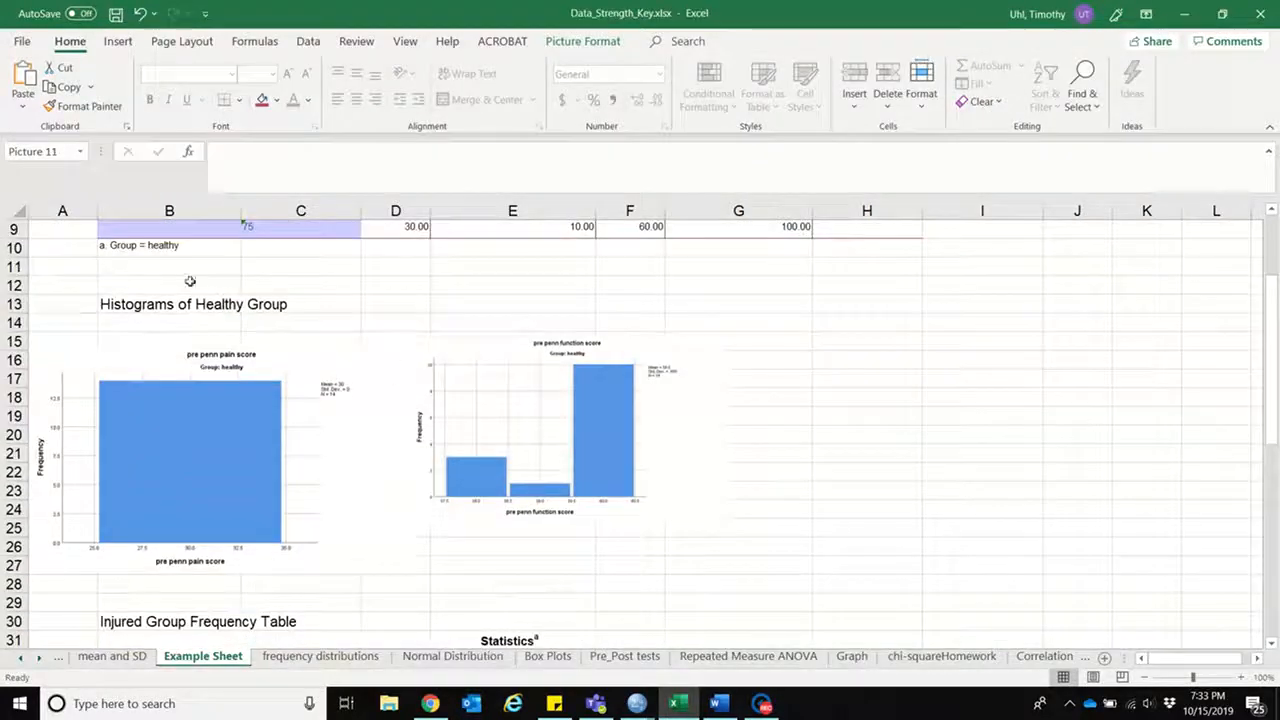
pyautogui.click(194, 304)
pyautogui.hotkey('ctrl', 'c')
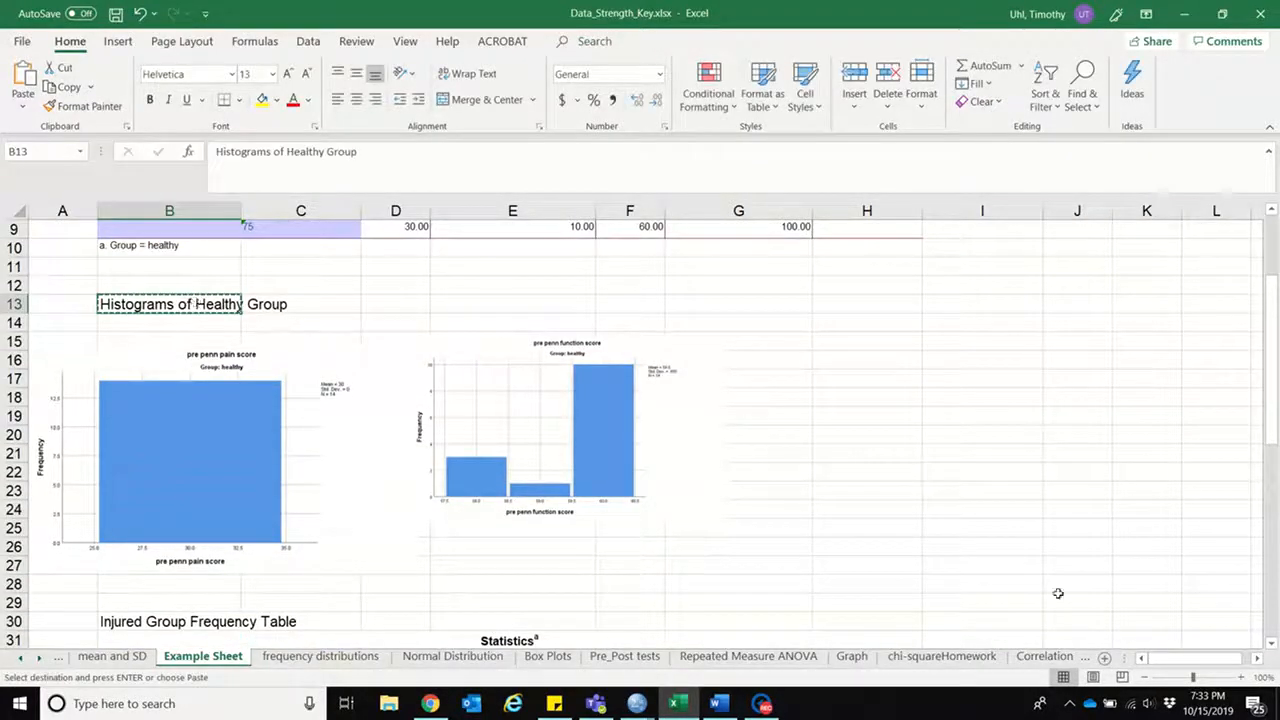
pyautogui.moveTo(1272, 428); pyautogui.dragTo(1277, 545)
pyautogui.click(114, 517)
pyautogui.hotkey('ctrl', 'v')
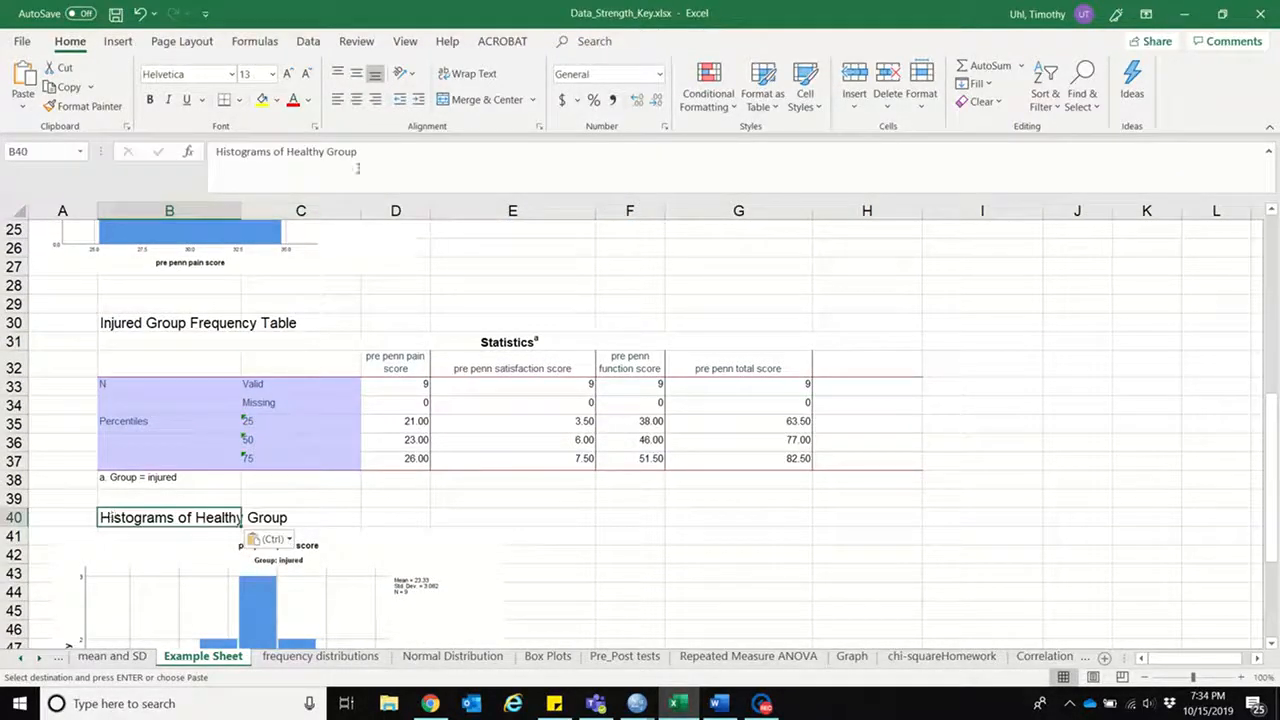
# Step: Replace "Healthy" with "Injured" in the B40 heading so it reads "Histograms of Injured Group"
pyautogui.moveTo(325, 152); pyautogui.dragTo(295, 152)
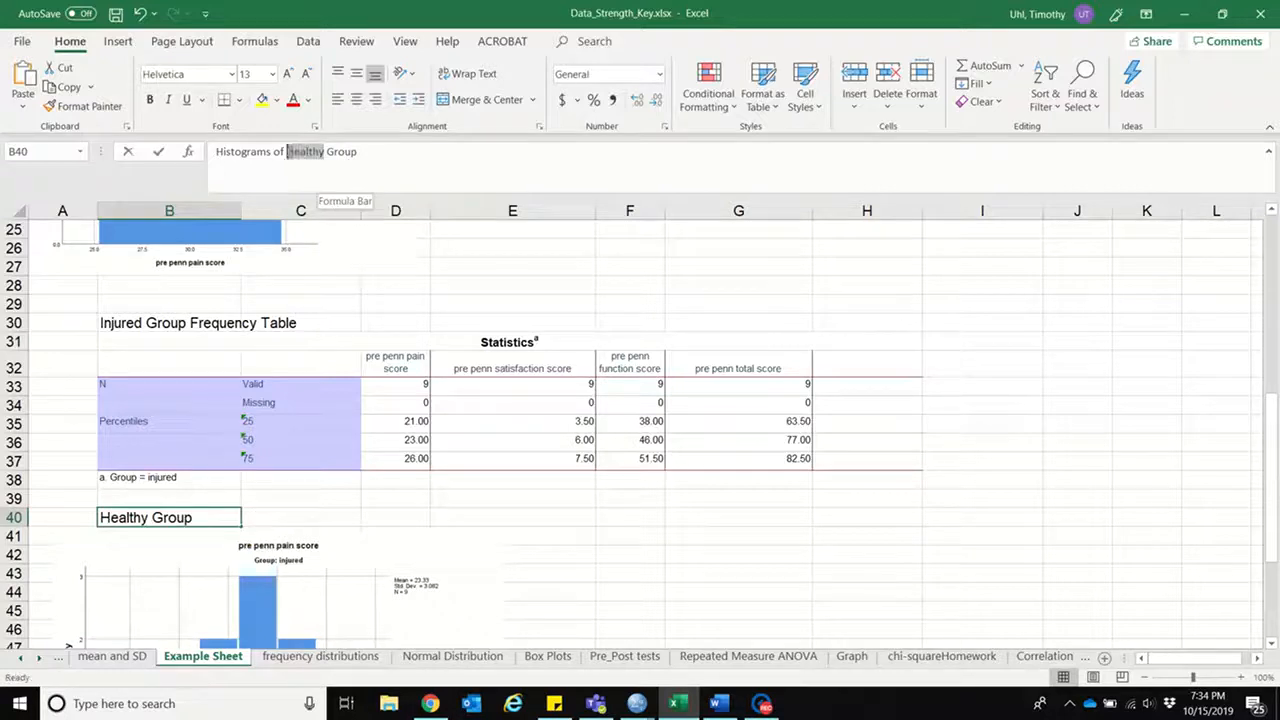
pyautogui.write('Injured')
pyautogui.press('Return')
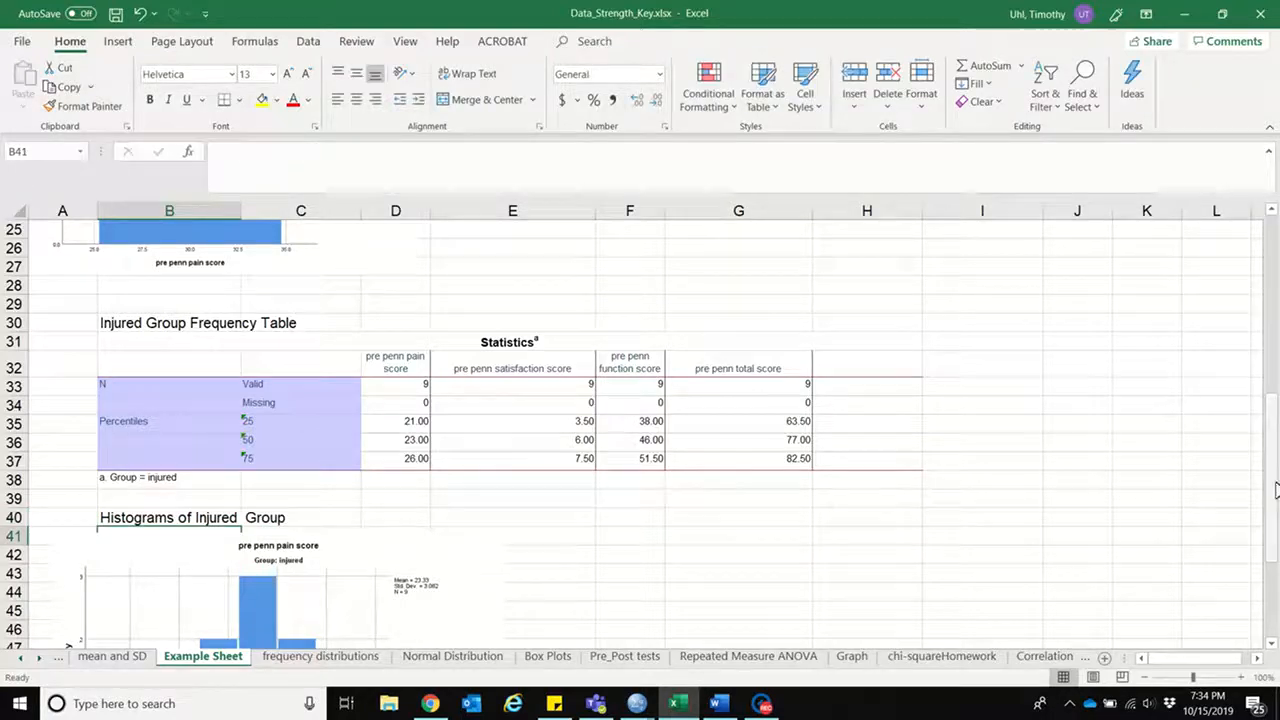
# Step: Review the injured group's histogram, check item 5 of the Word assignment instructions, and return to the Excel worksheet
pyautogui.moveTo(1275, 473); pyautogui.dragTo(1275, 481)
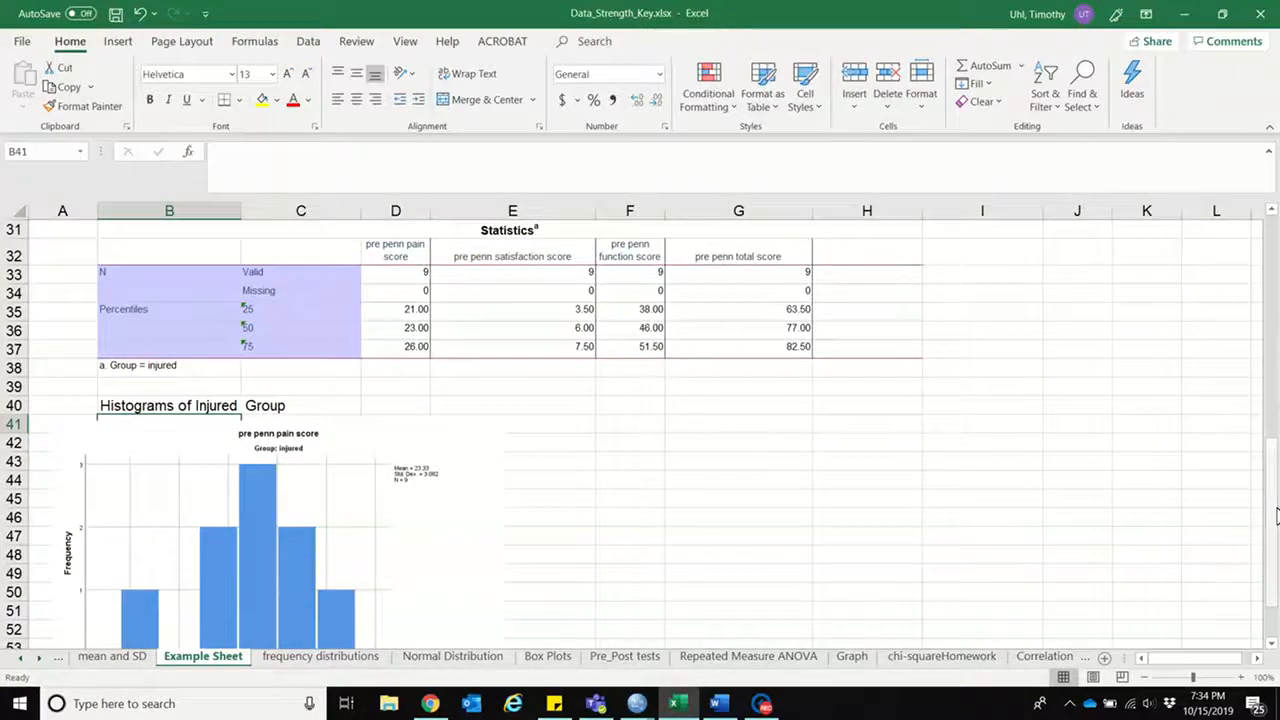
pyautogui.click(728, 705)
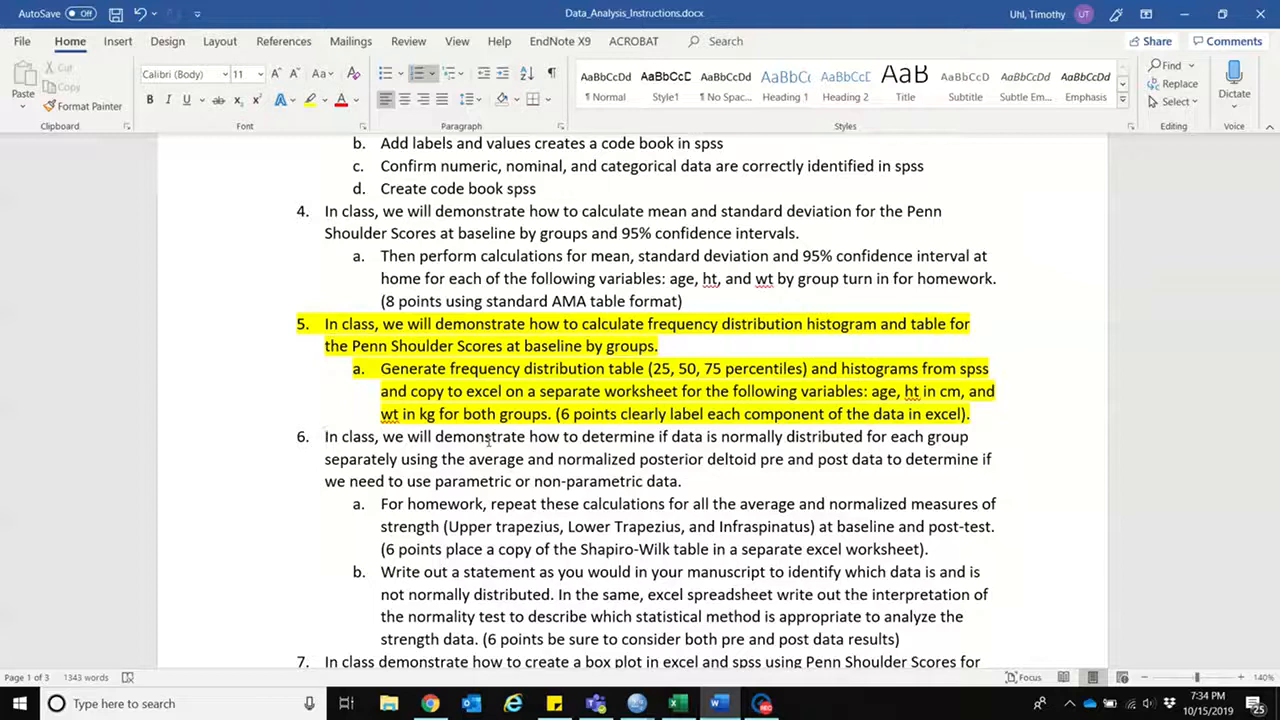
pyautogui.click(678, 705)
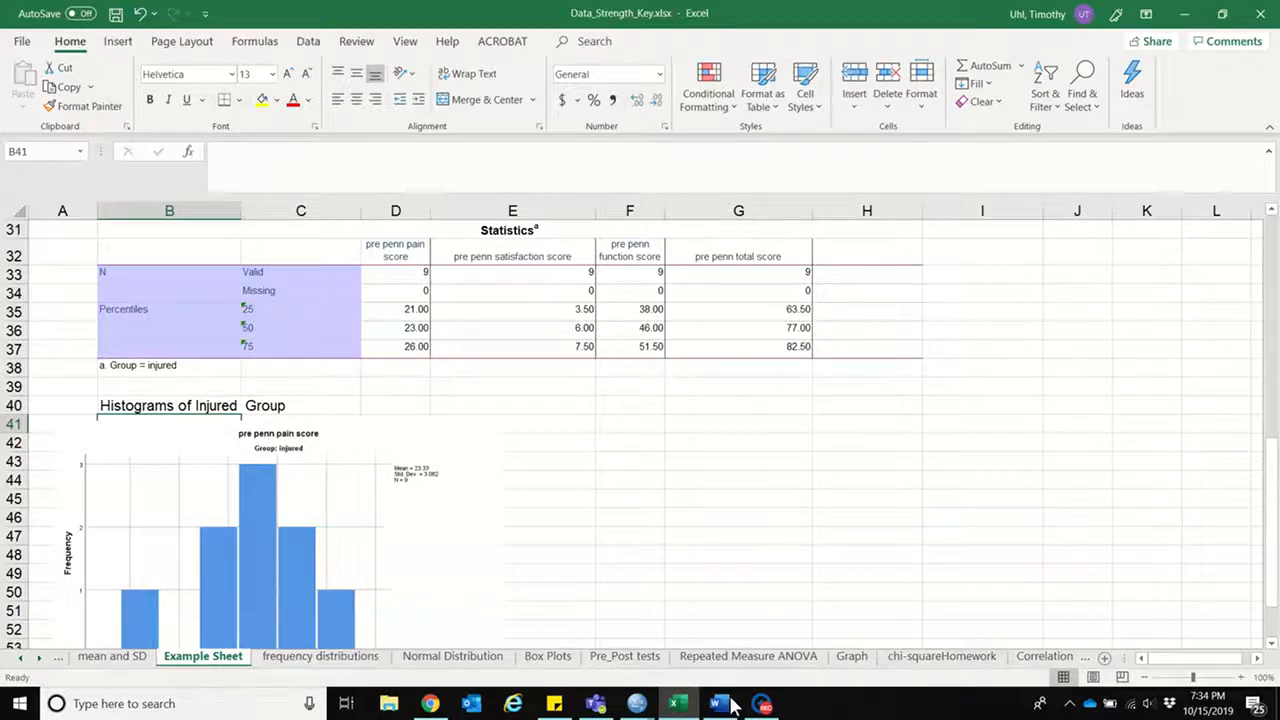
pyautogui.click(763, 704)
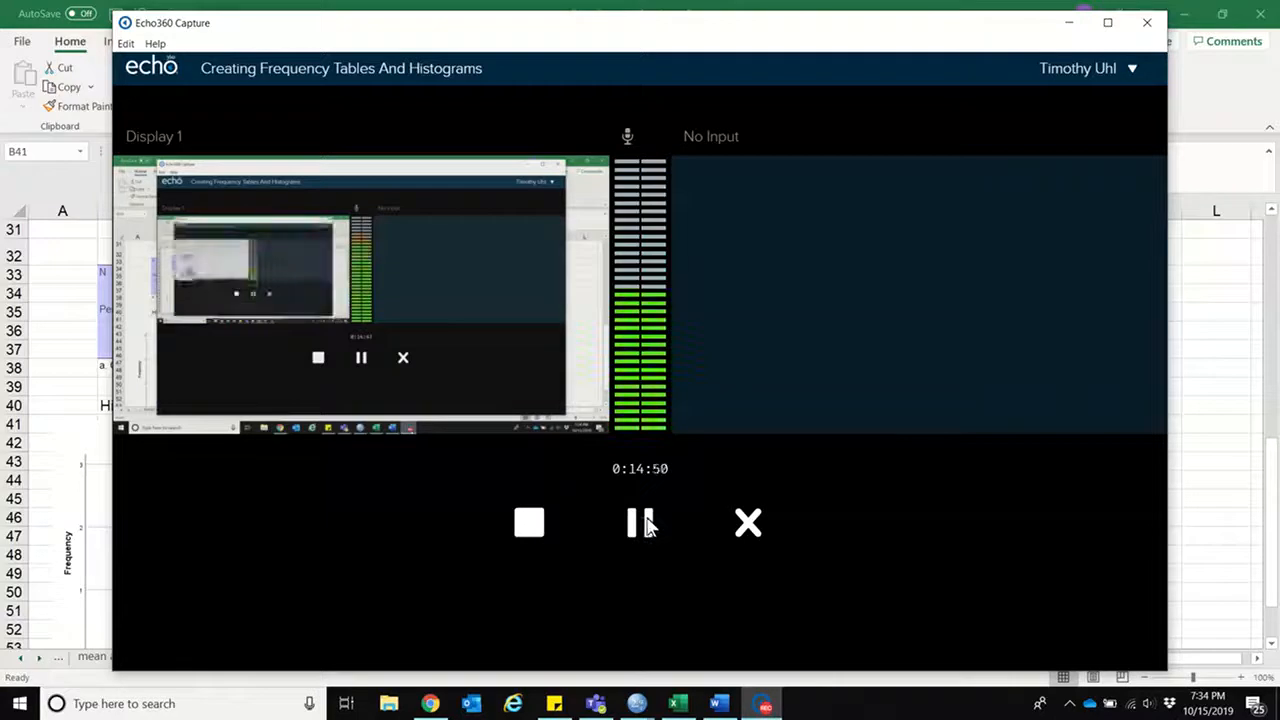
pyautogui.click(528, 527)
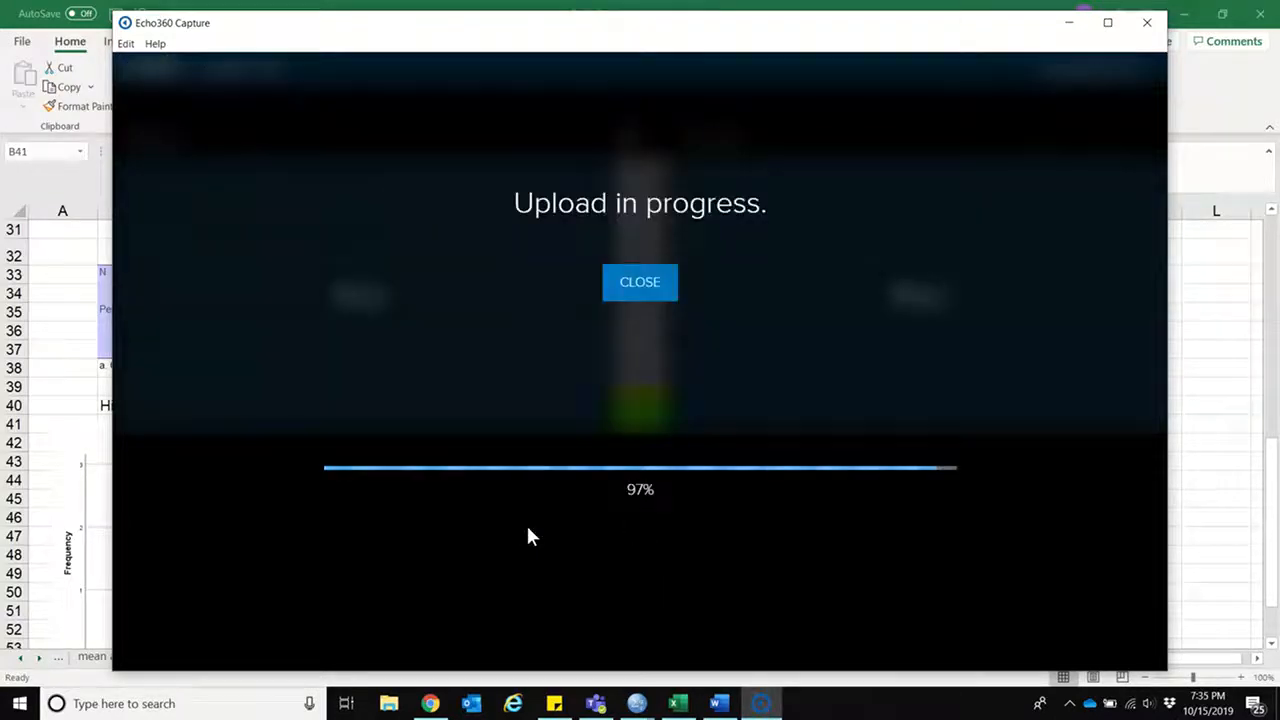